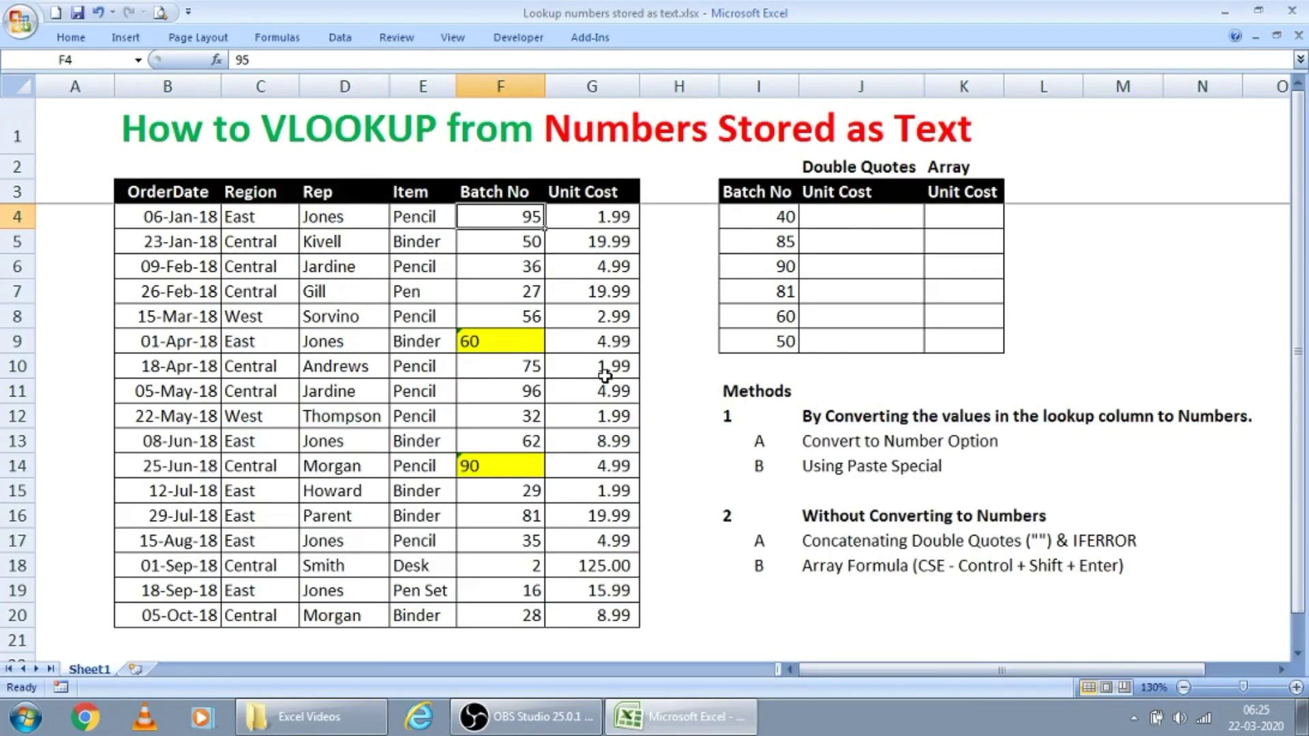
key("Left")
key("Right")
key("ctrl+shift+Down")
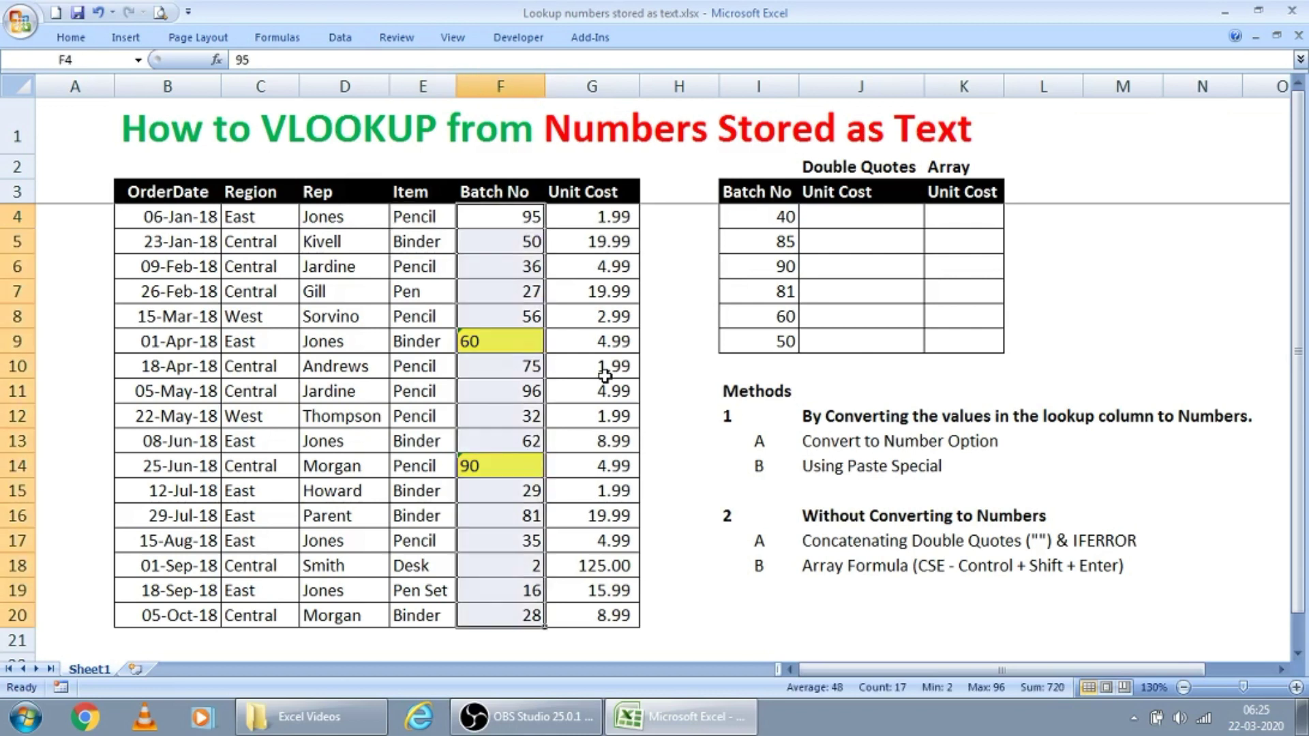
key("Down")
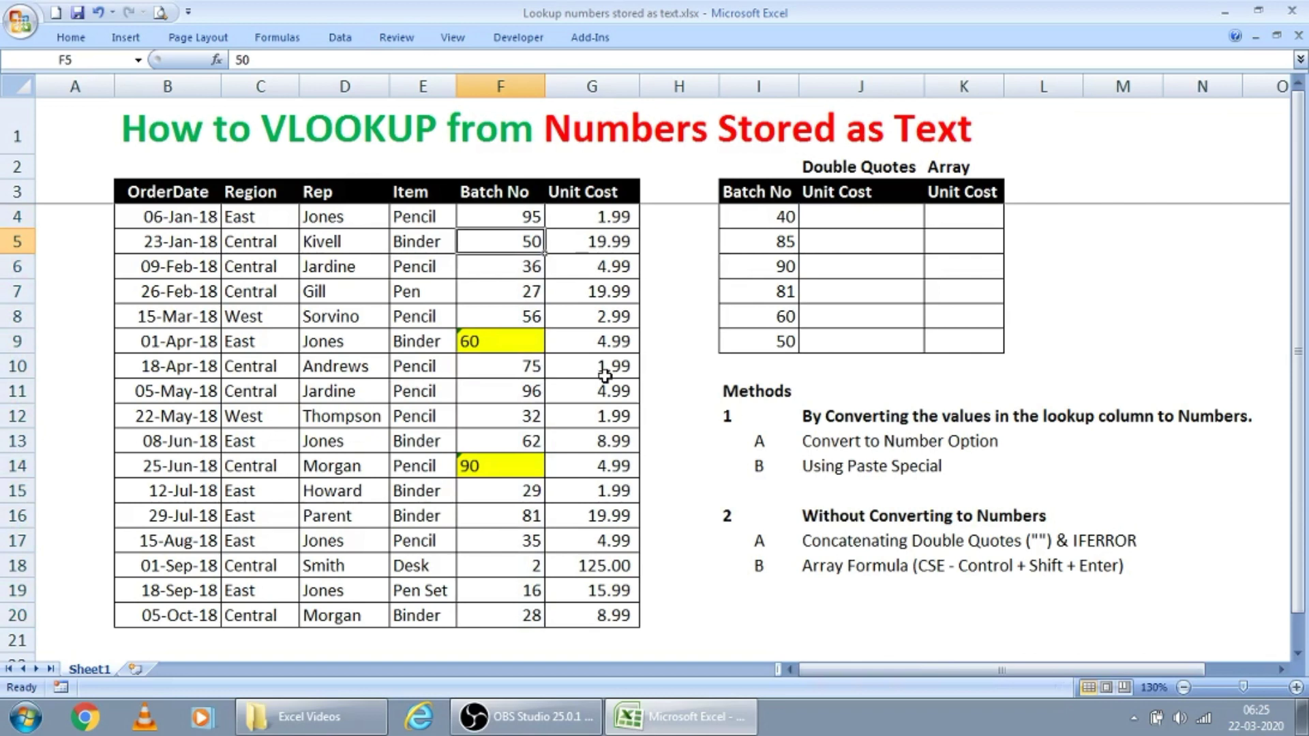
key("Up")
key("Right")
key("Right")
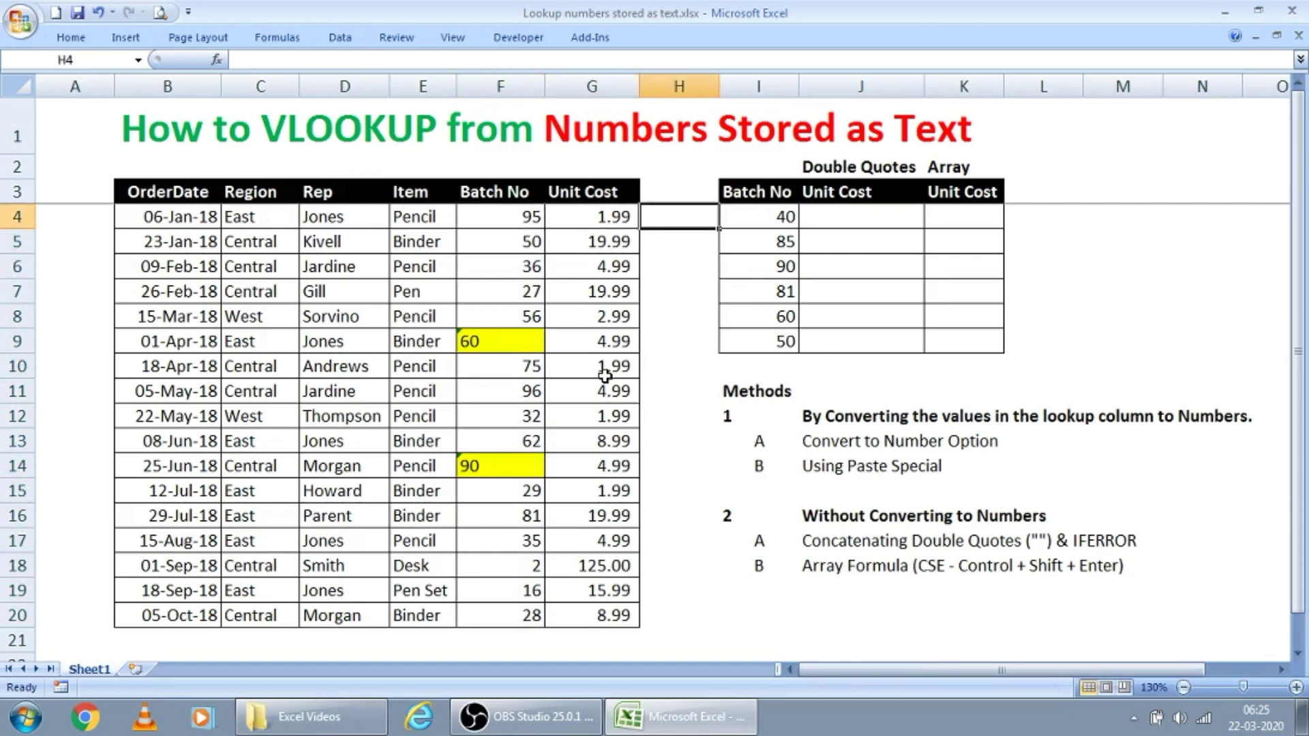
key("Right")
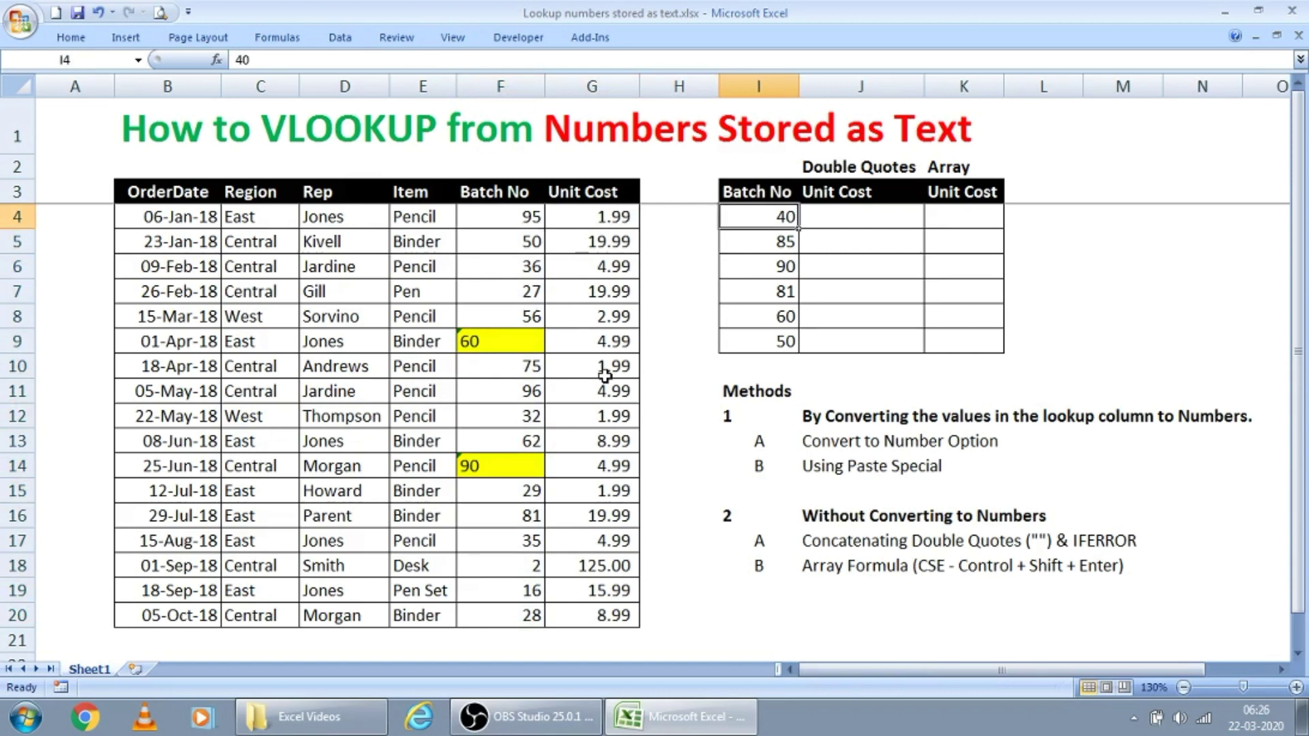
key("Left")
key("Left")
key("Left")
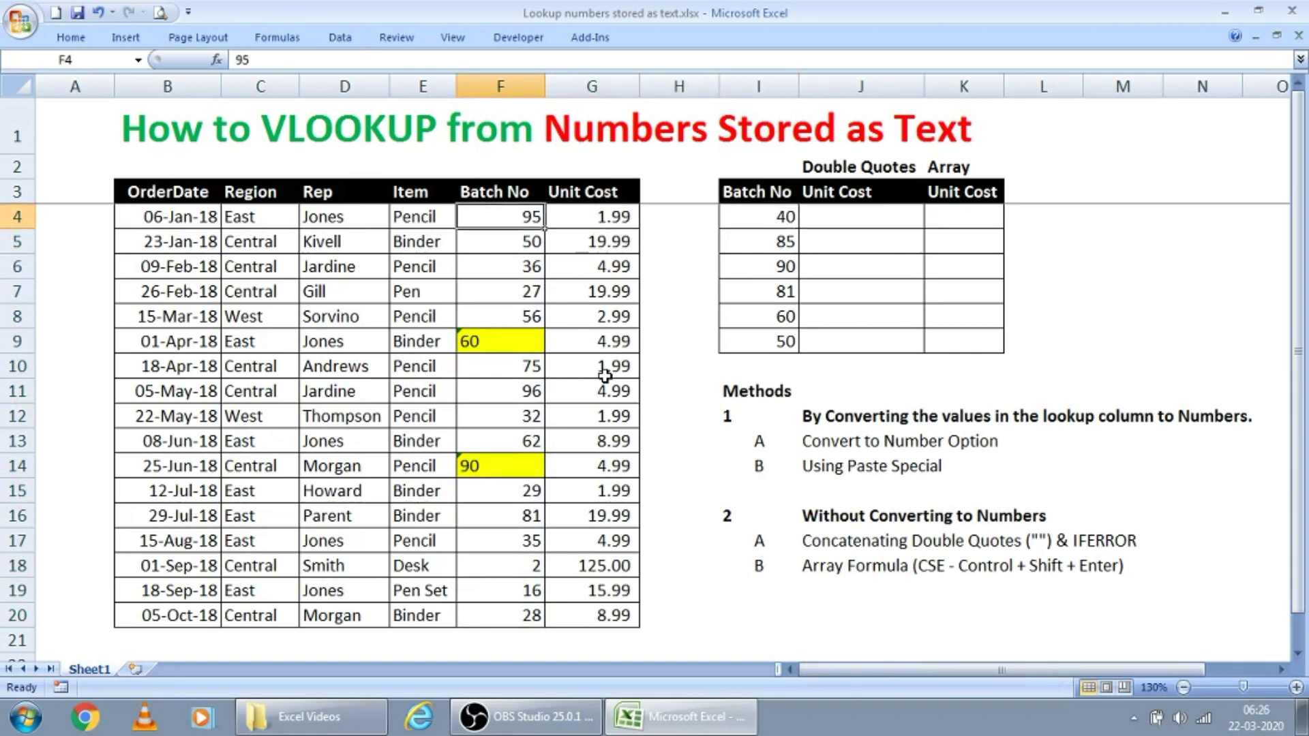
key("Up")
key("Right")
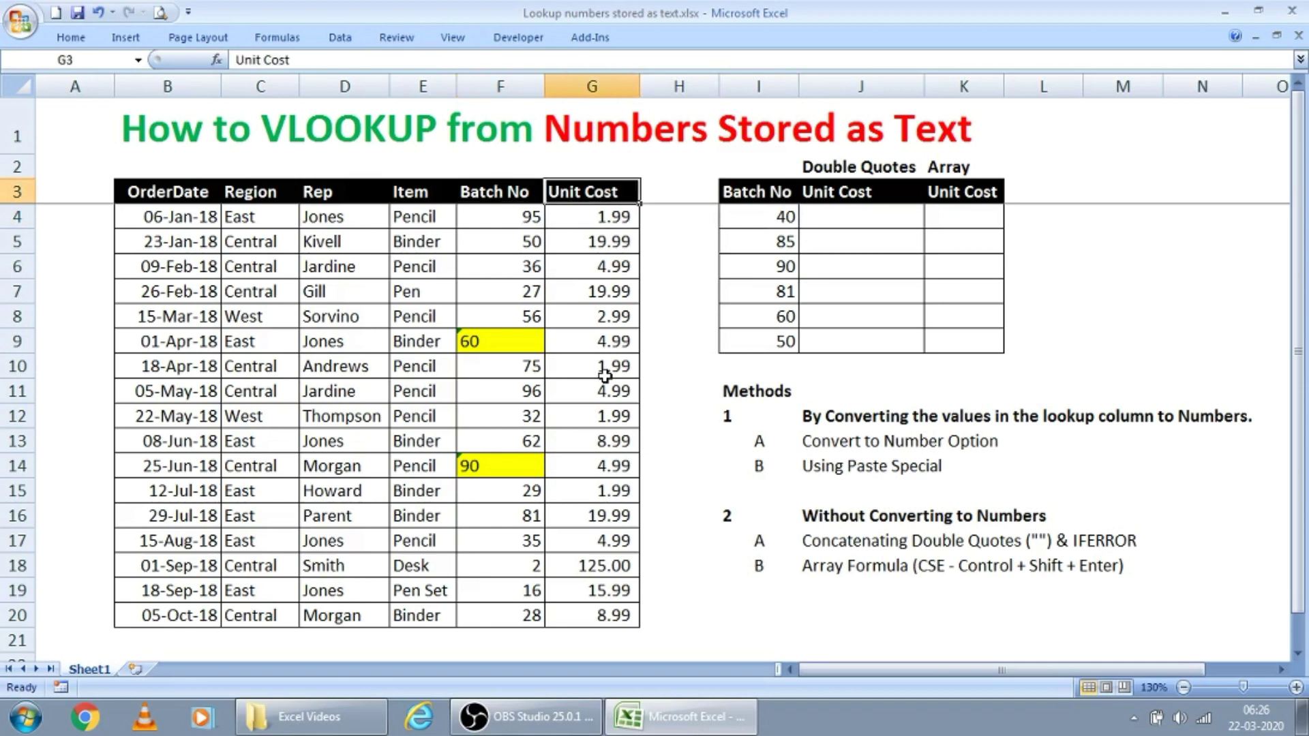
key("Left")
key("Left")
key("Down")
key("Down")
key("Down")
key("Down")
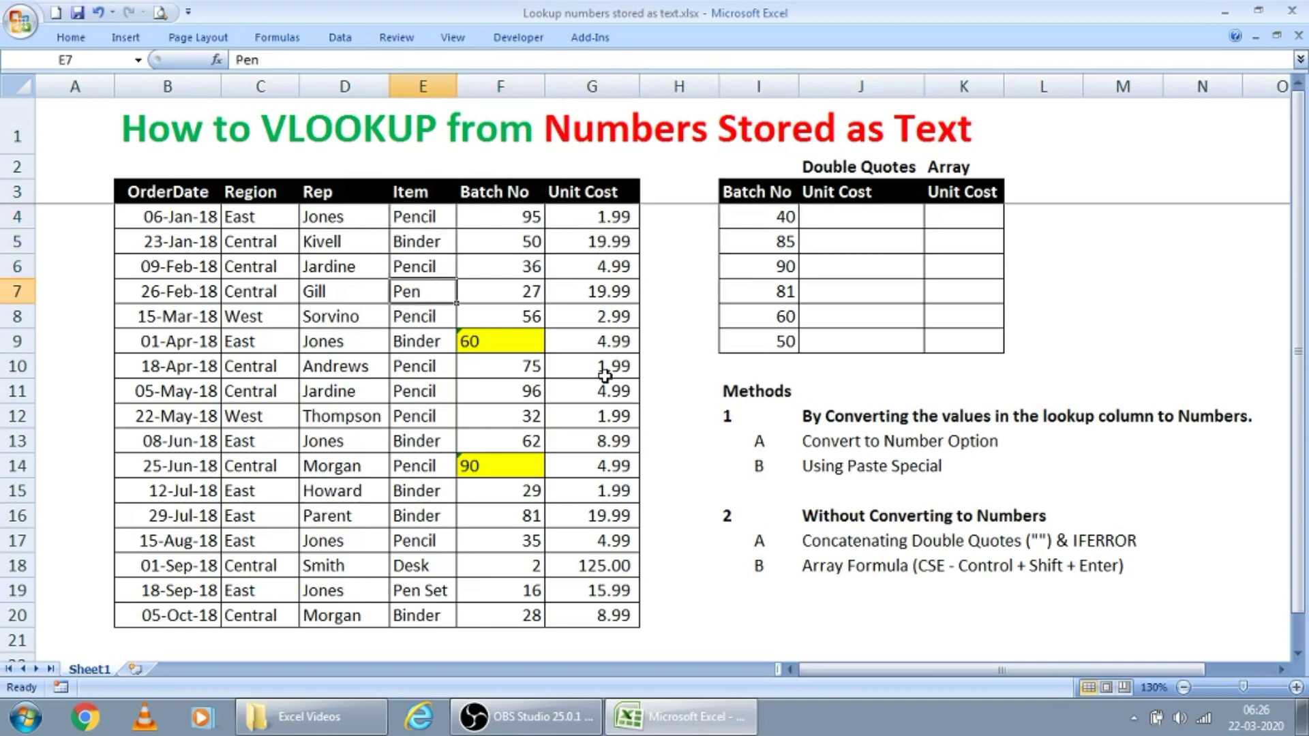
key("Down")
key("Down")
key("Right")
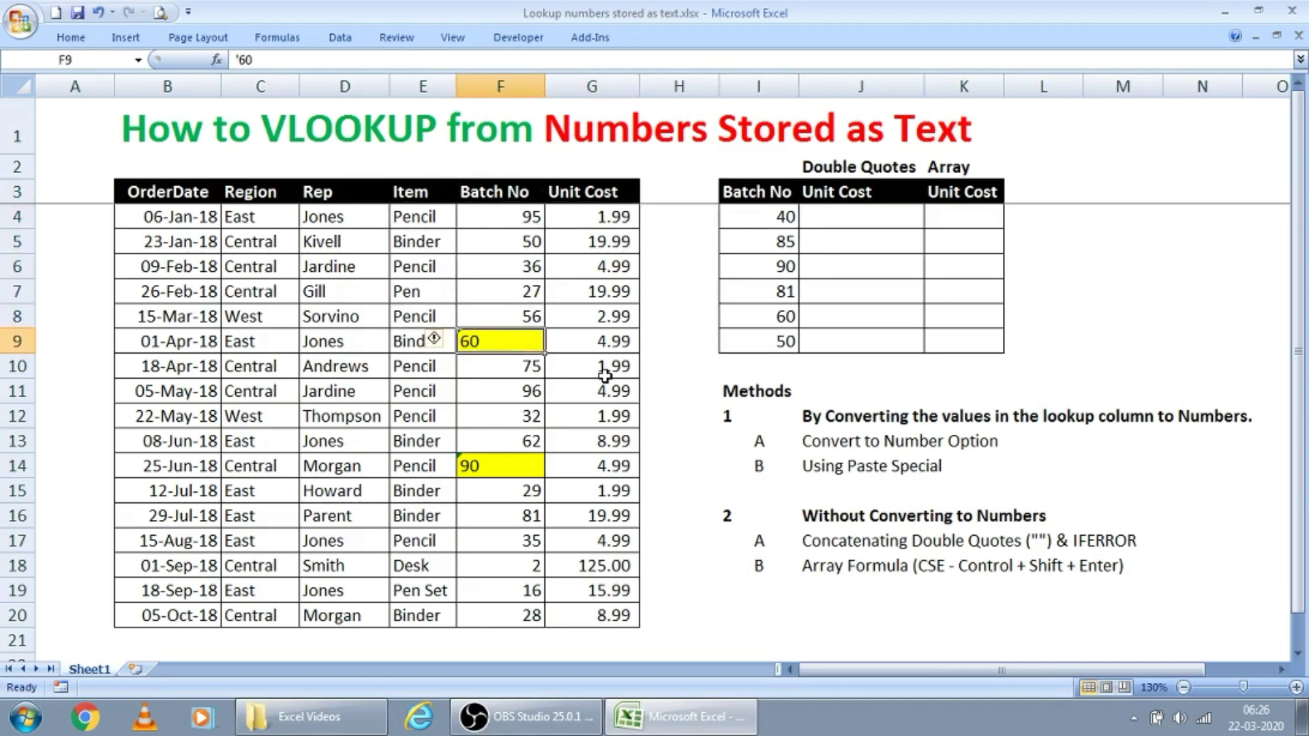
key("Down")
key("Down")
key("Down")
key("Down")
key("Down")
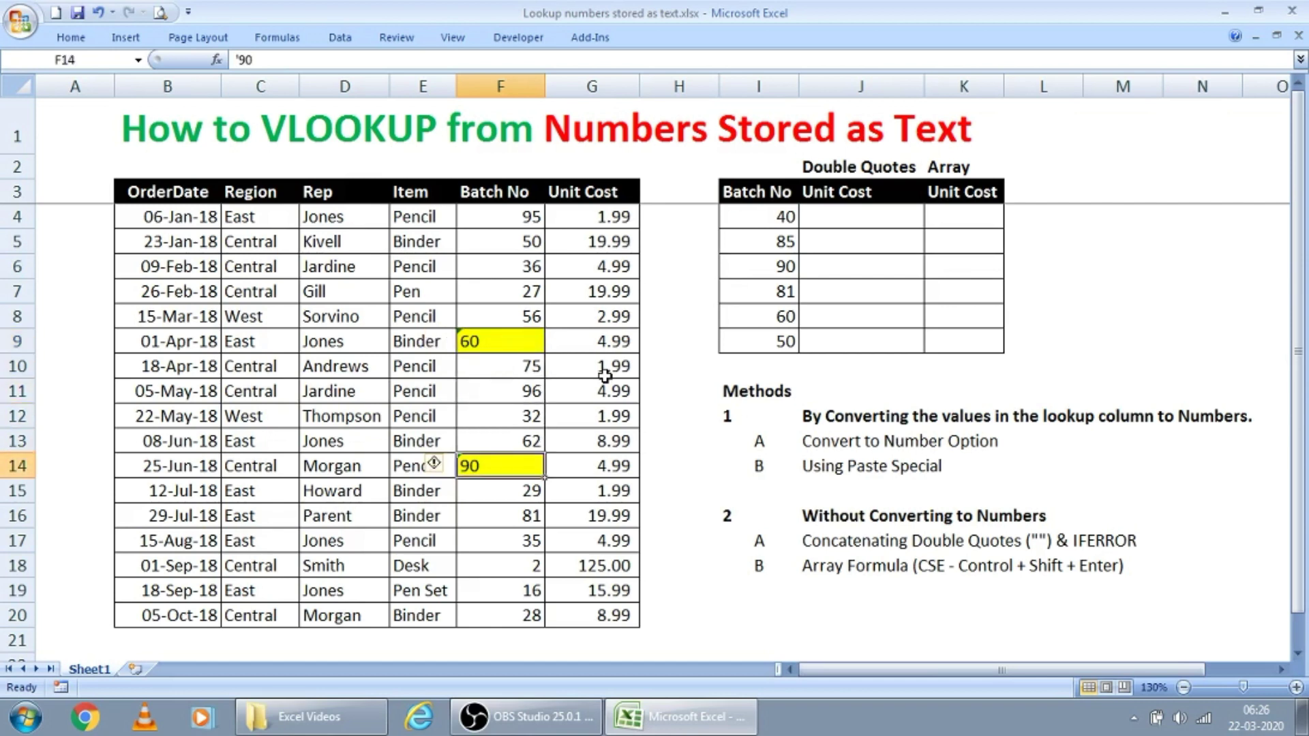
key("Up")
key("Up")
key("Up")
key("Up")
key("Up")
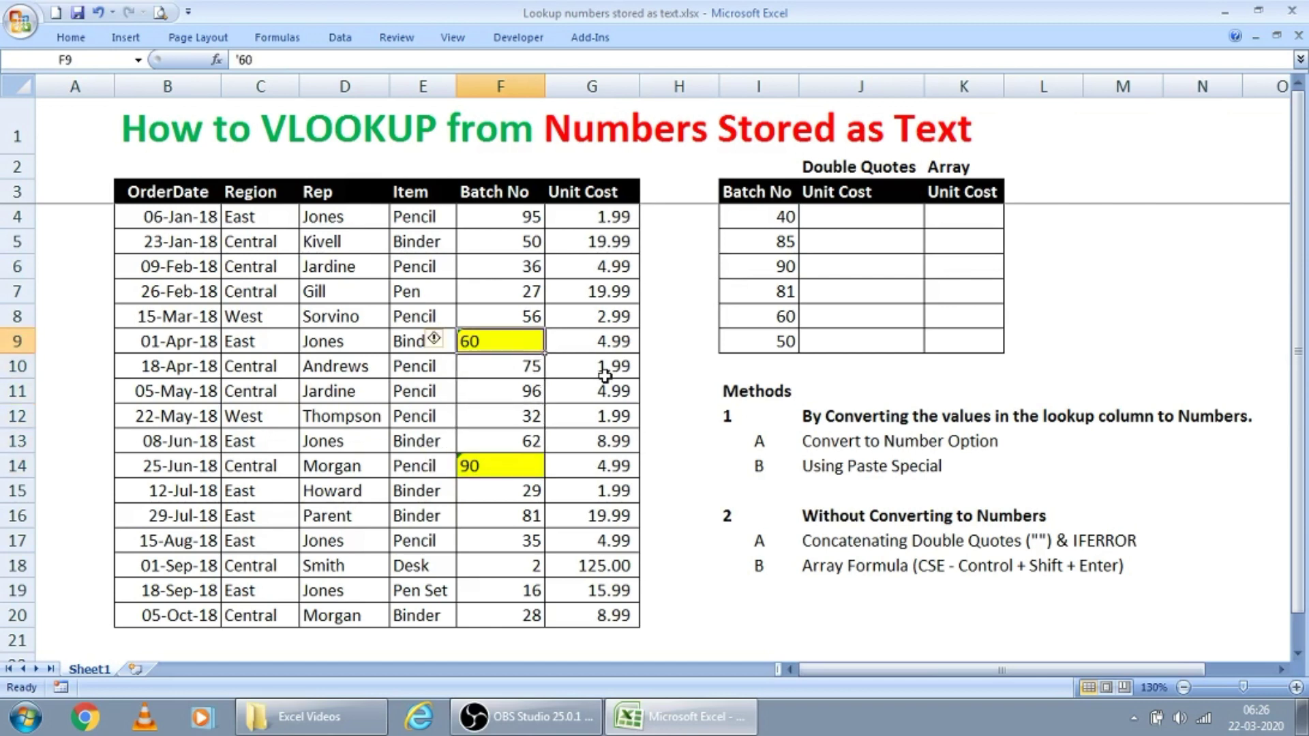
key("Down")
key("Down")
key("Down")
key("Down")
key("Down")
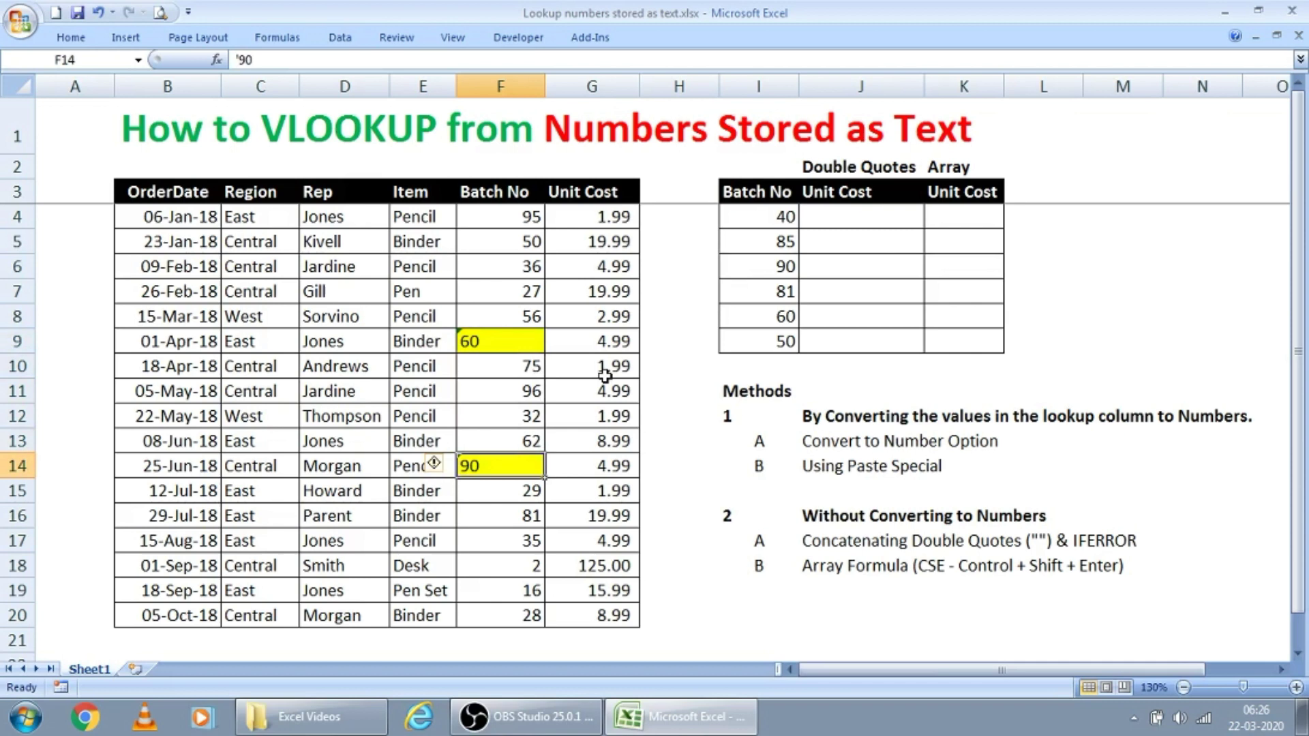
key("Right")
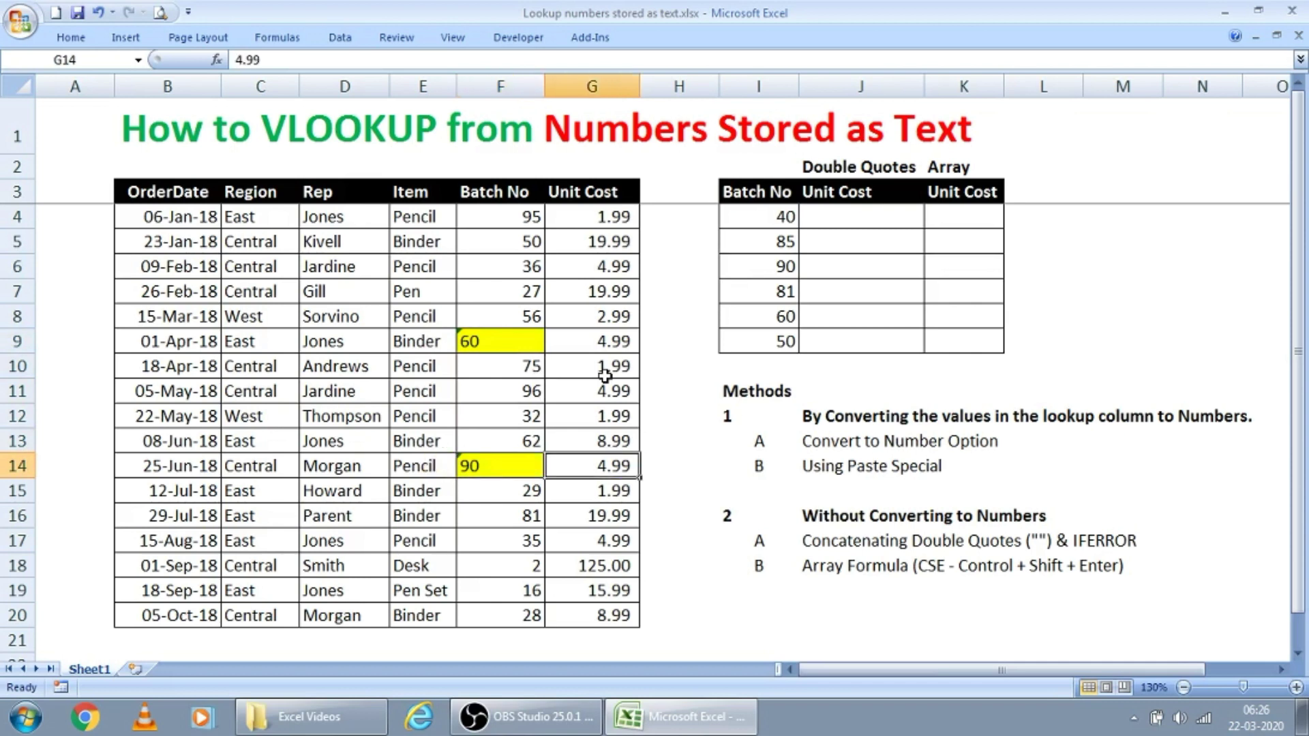
key("Right")
key("Right")
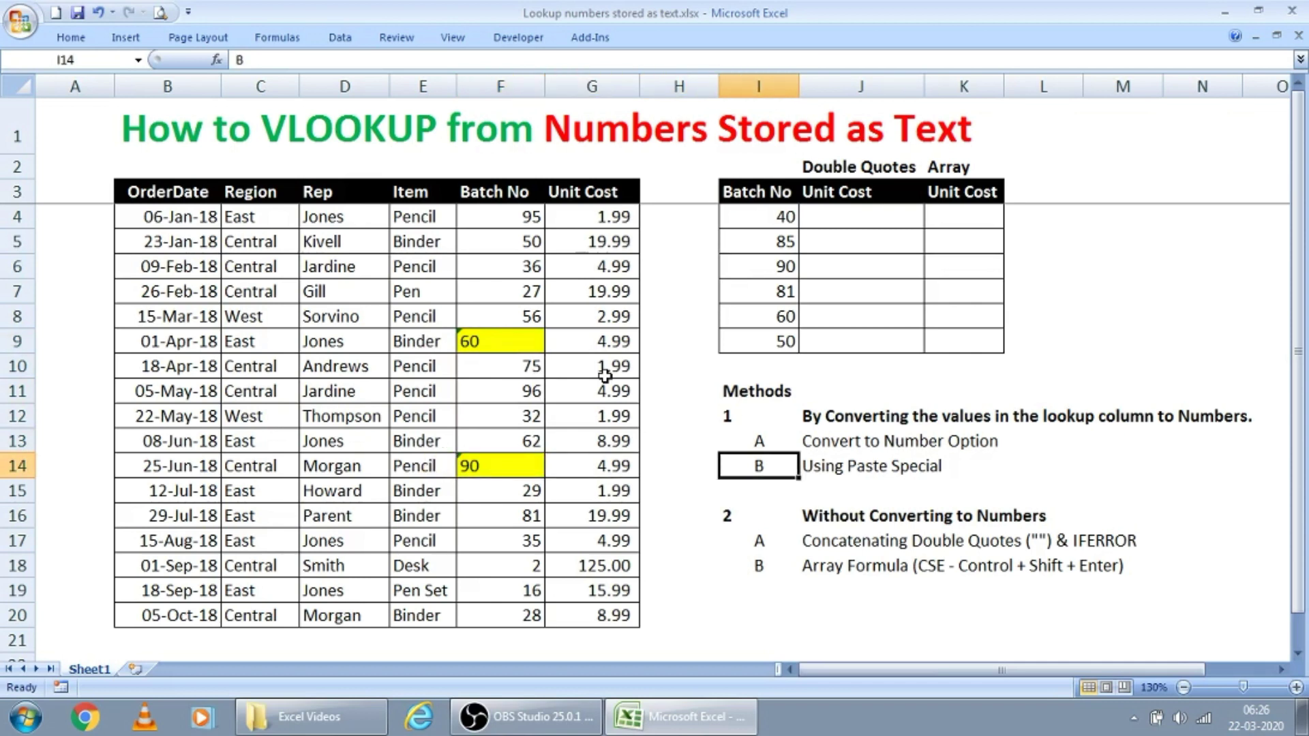
key("Up")
key("Up")
key("Up")
key("Up")
key("Up")
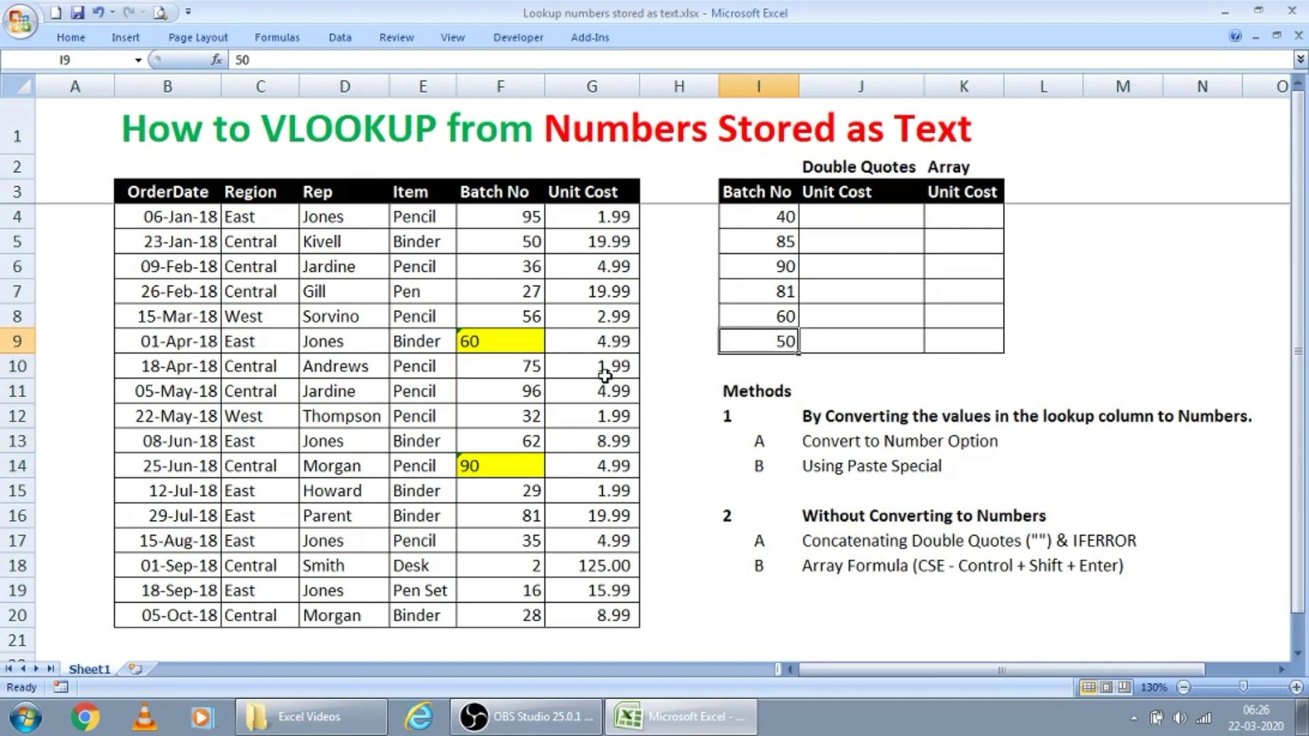
key("ctrl+Up")
key("Down")
key("ctrl+shift+Down")
key("Right")
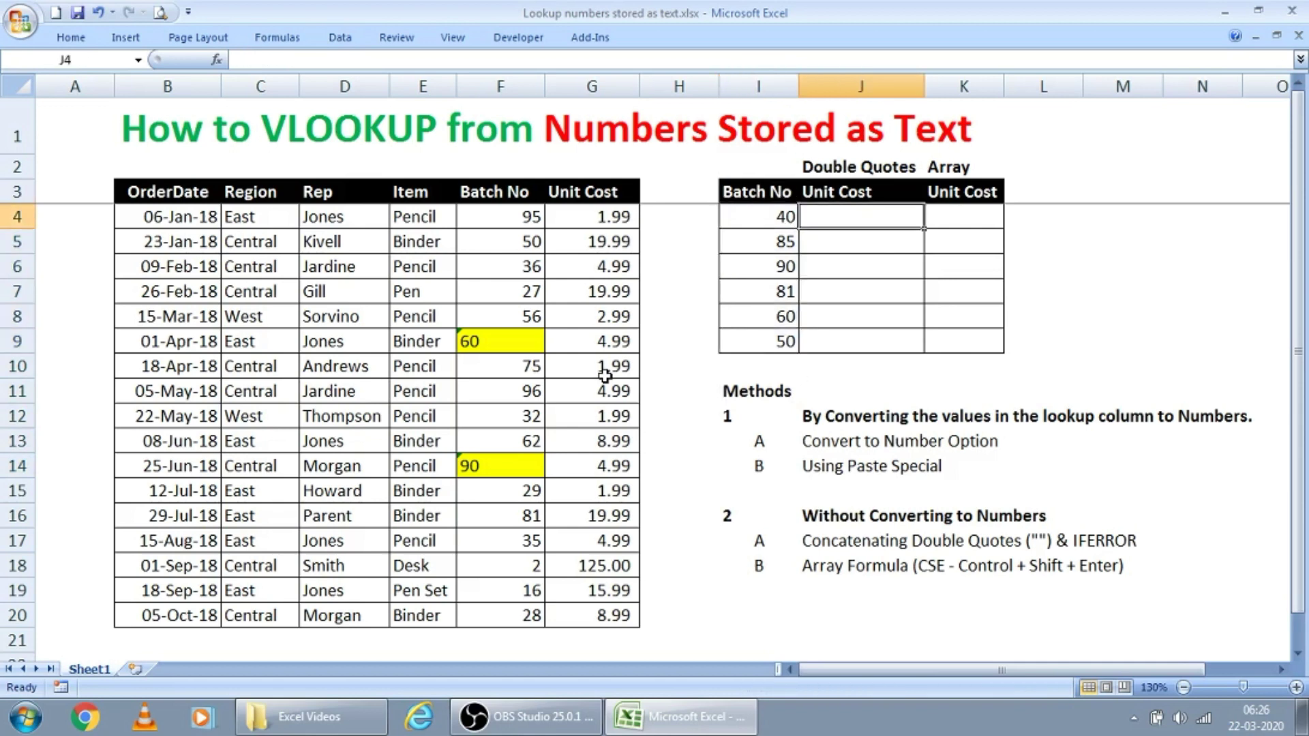
key("Up")
key("Up")
key("Down")
key("Down")
key("Left")
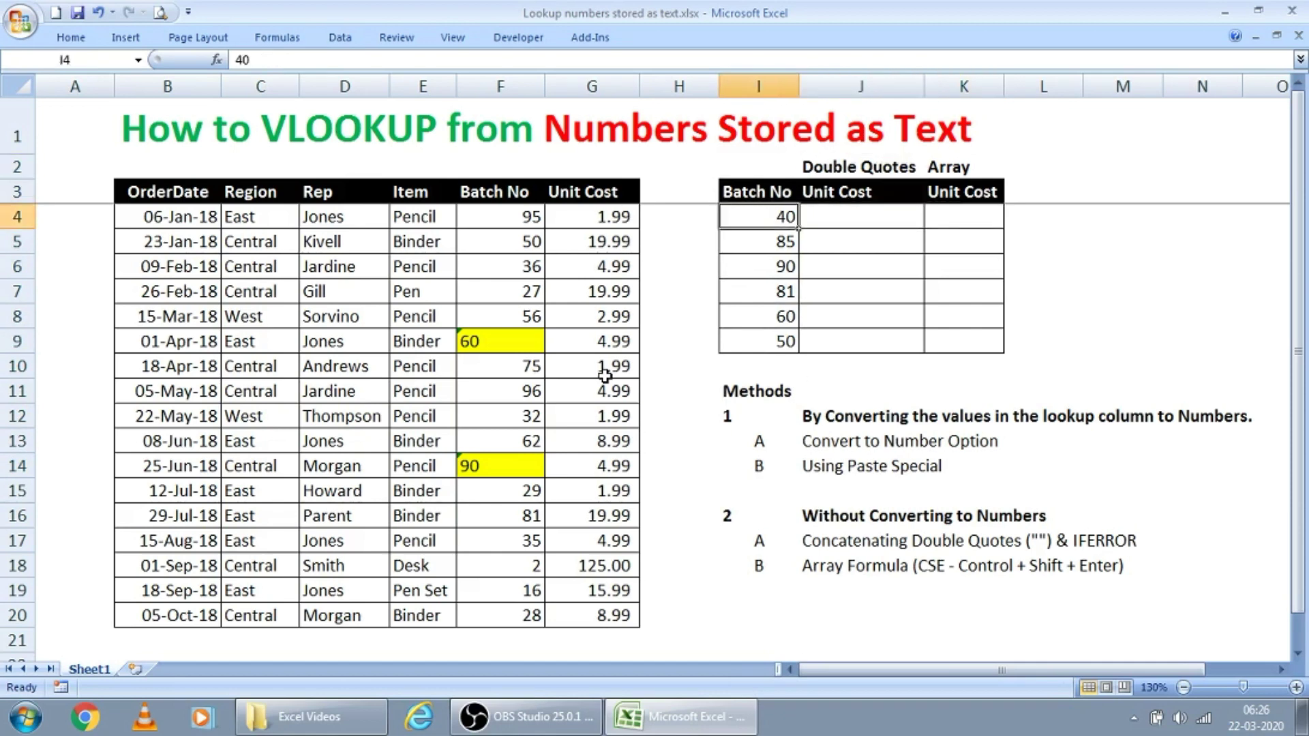
key("ctrl+Down")
key("ctrl+Down")
key("ctrl+Down")
key("Right")
key("Left")
key("Left")
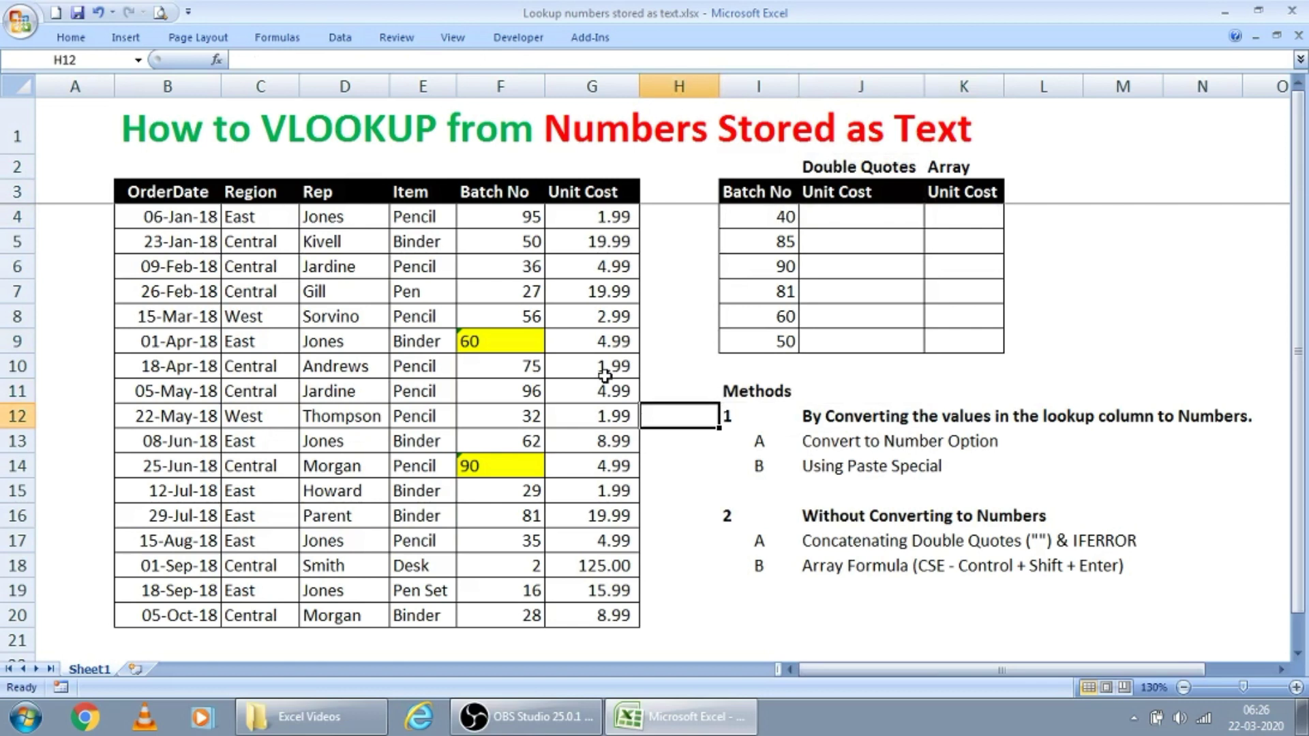
key("Left")
key("Left")
key("Up")
key("Up")
key("Up")
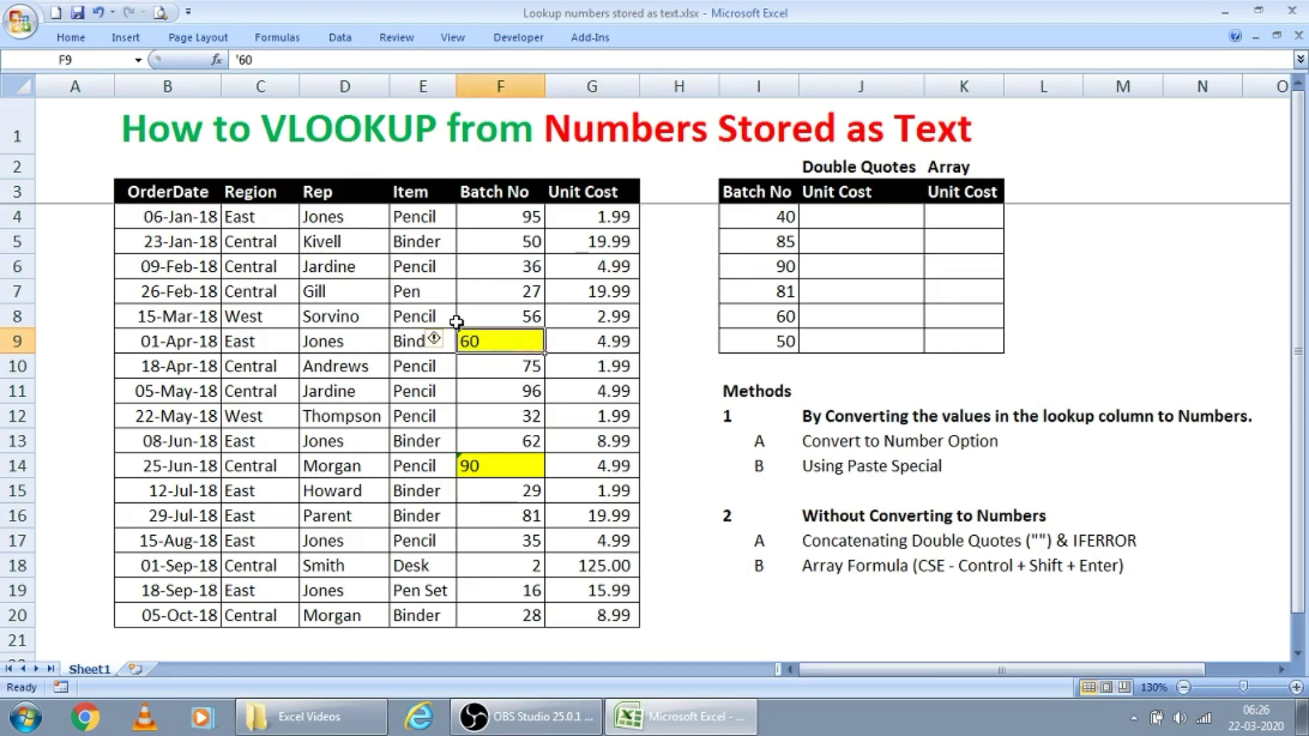
left_click(441, 341)
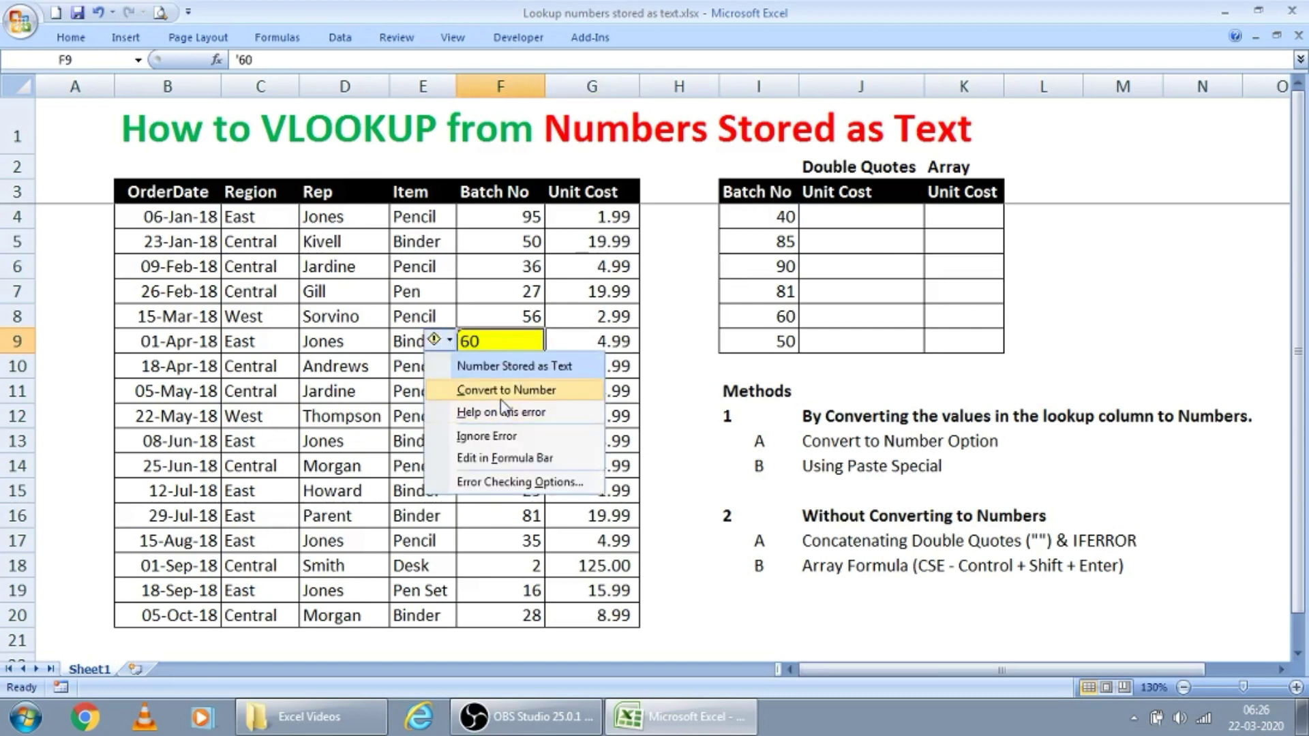
left_click(499, 340)
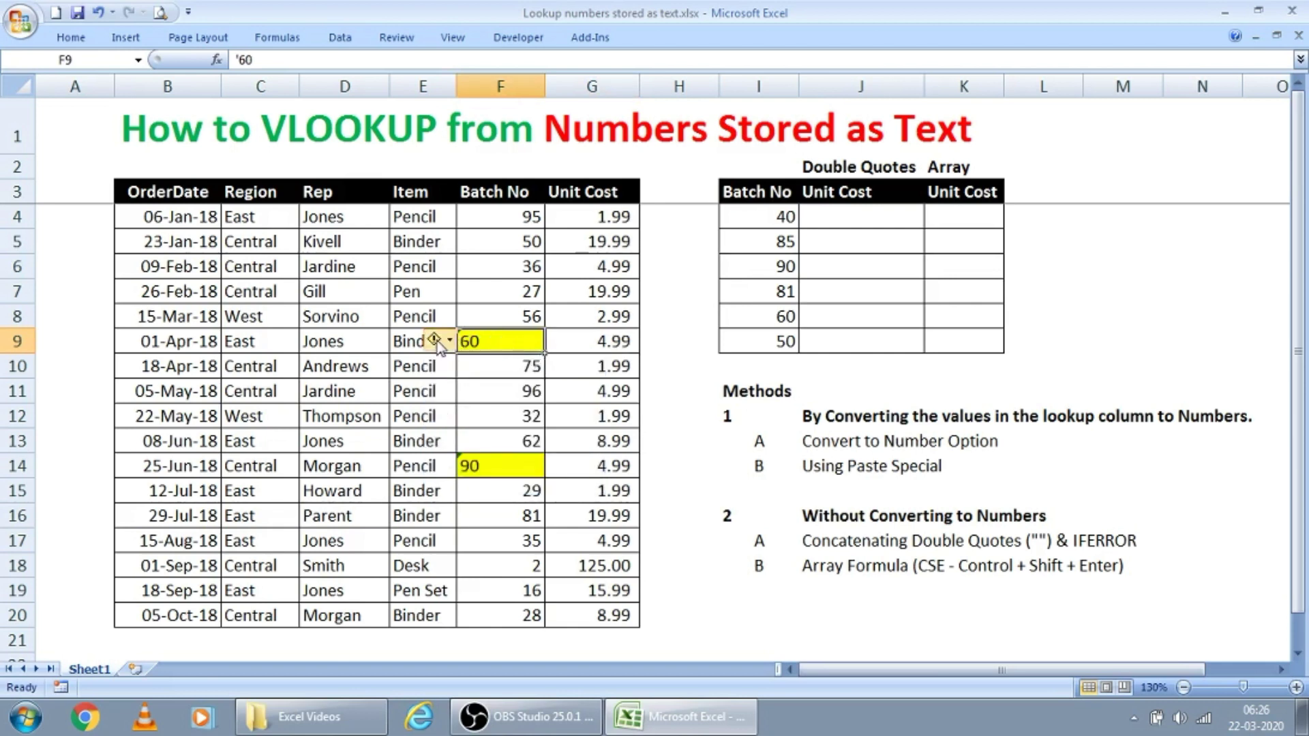
mouse_move(433, 340)
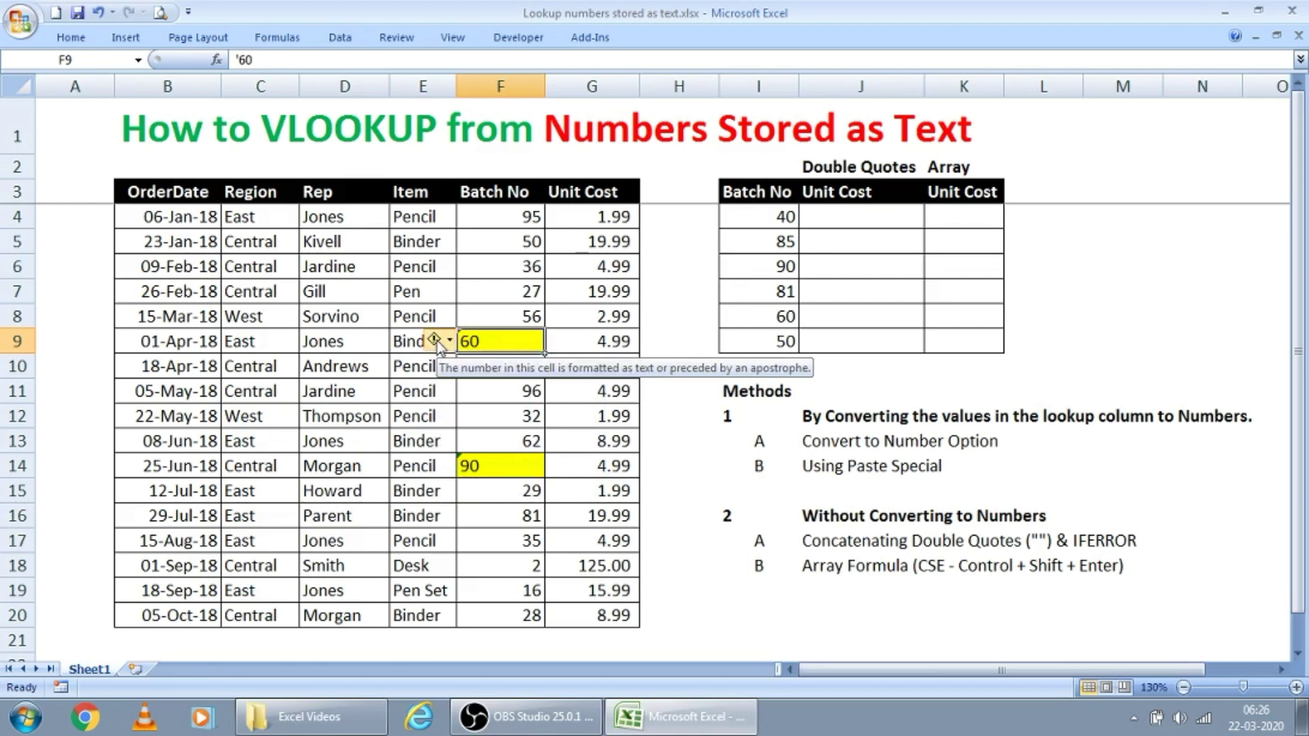
left_click(440, 341)
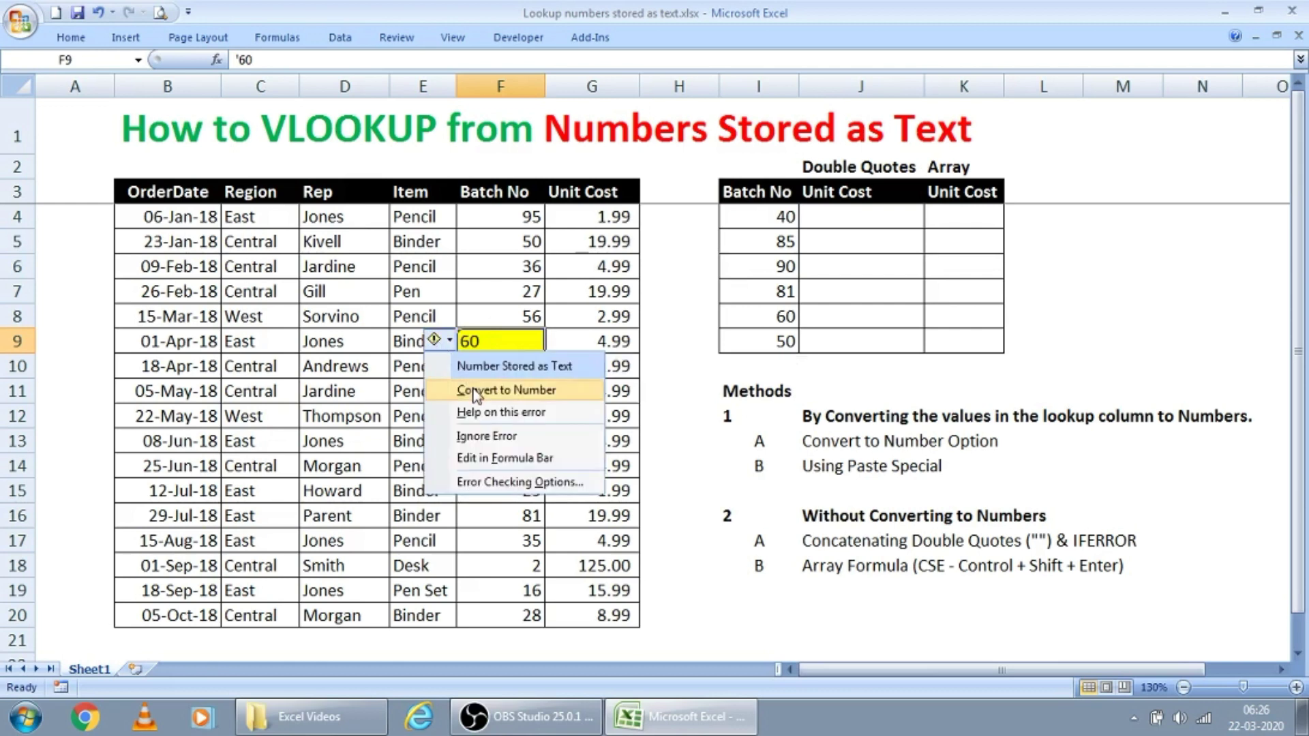
left_click(500, 343)
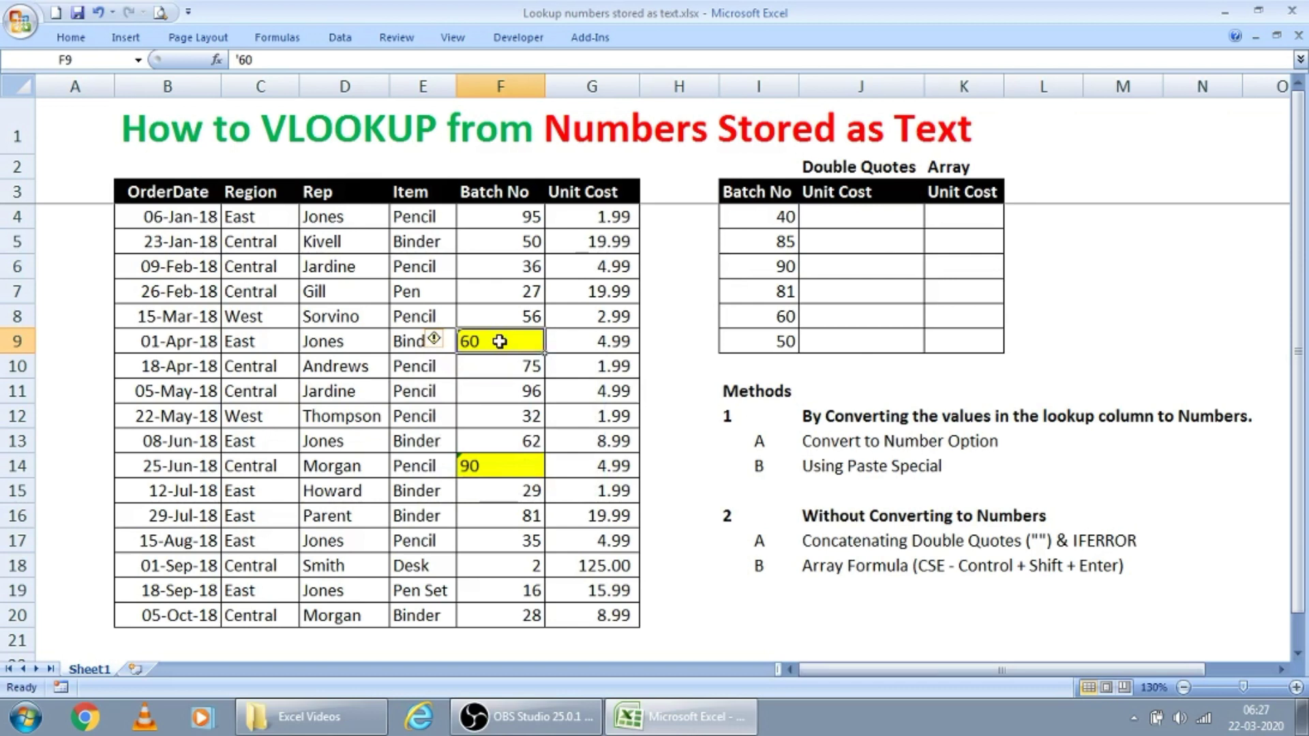
key("ctrl+space")
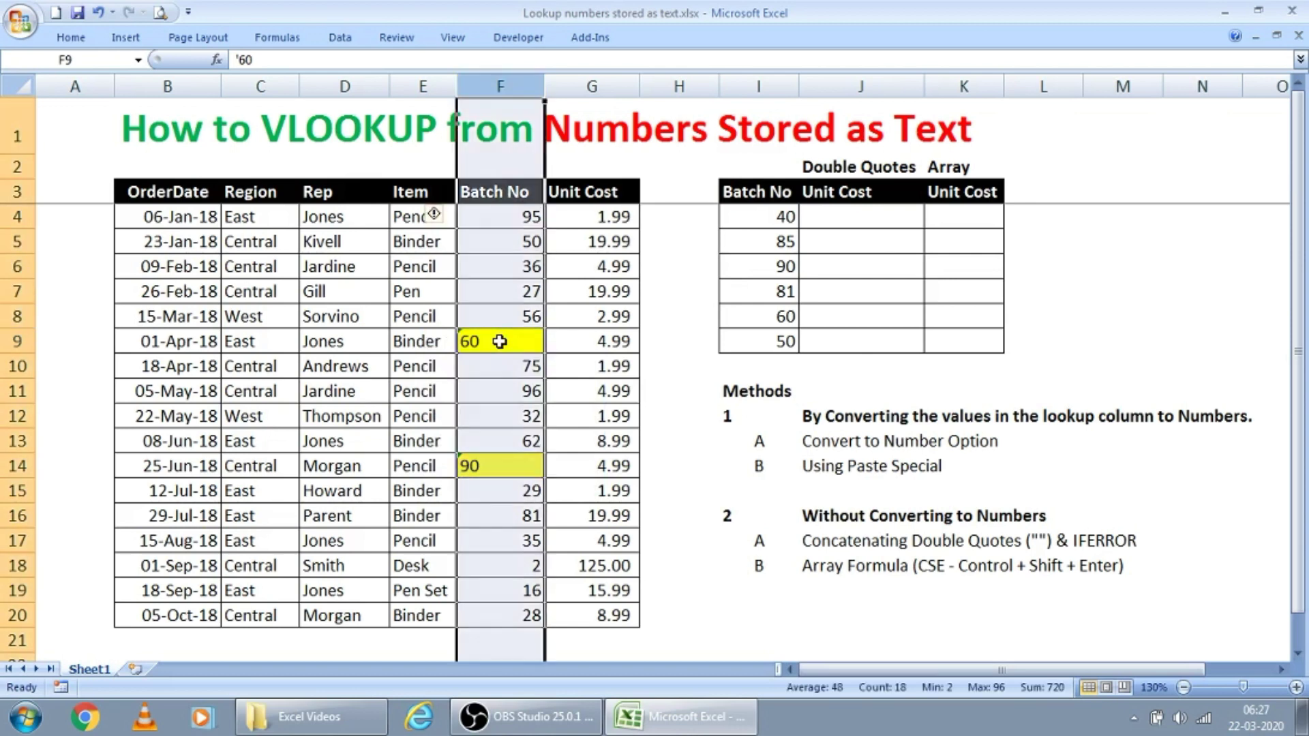
left_click(448, 216)
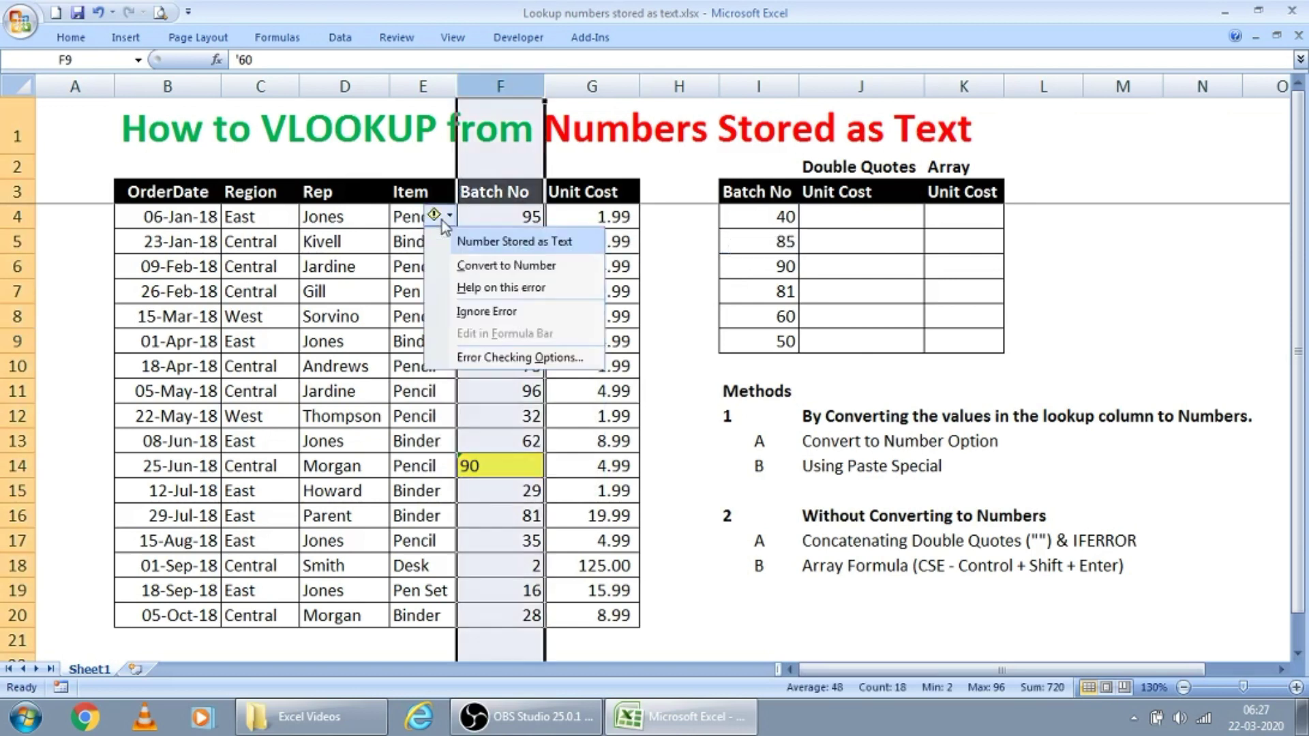
left_click(486, 266)
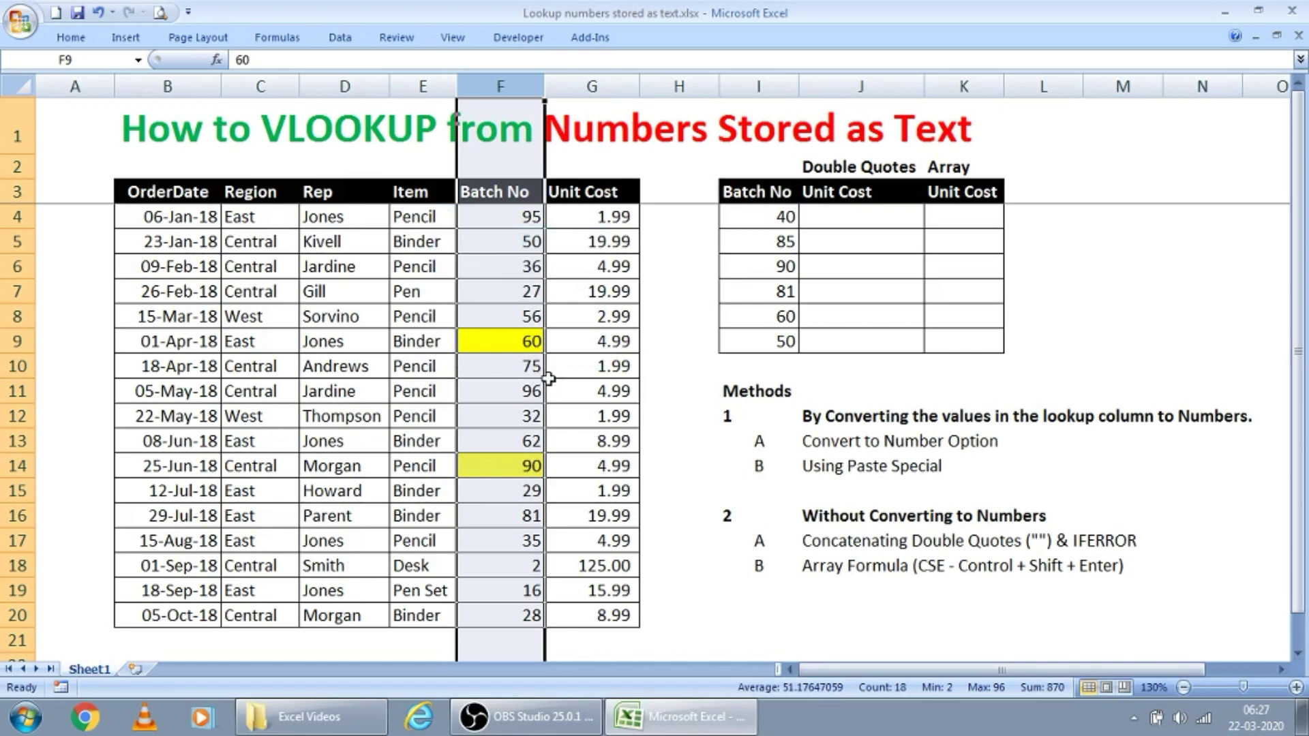
key("ctrl+z")
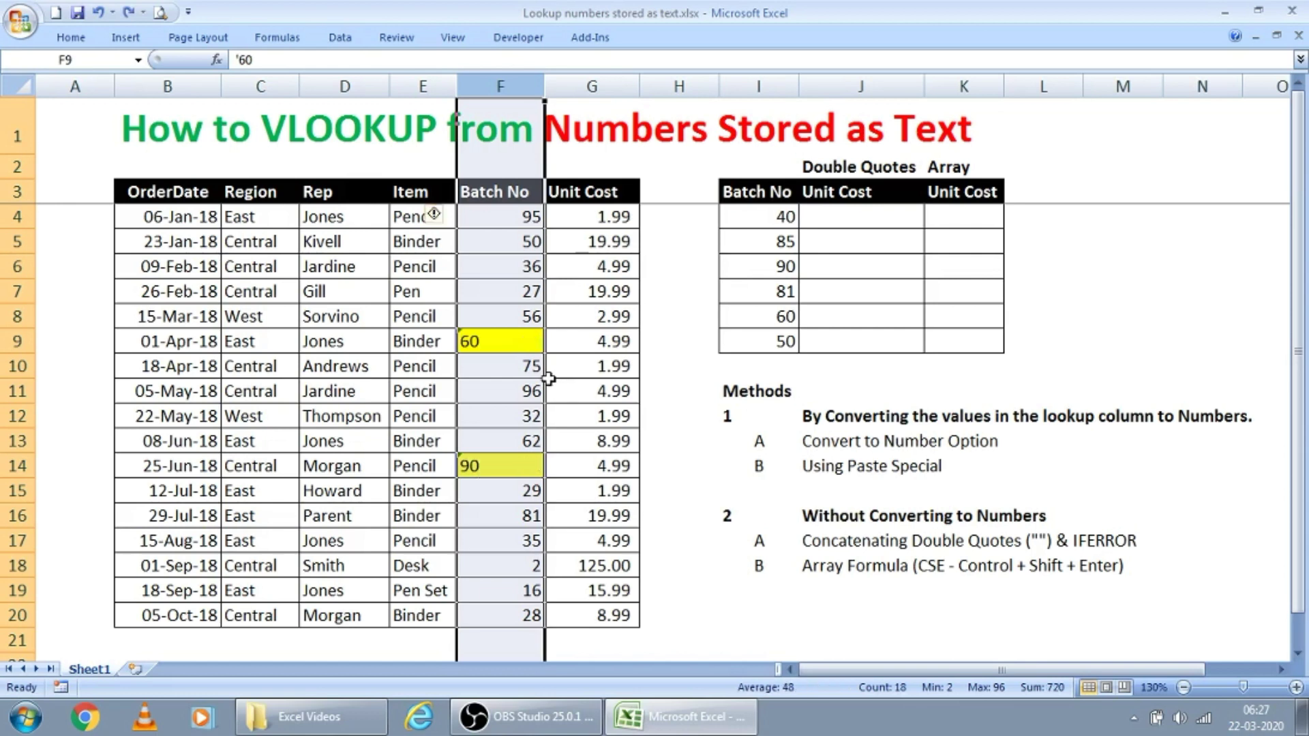
left_click(682, 292)
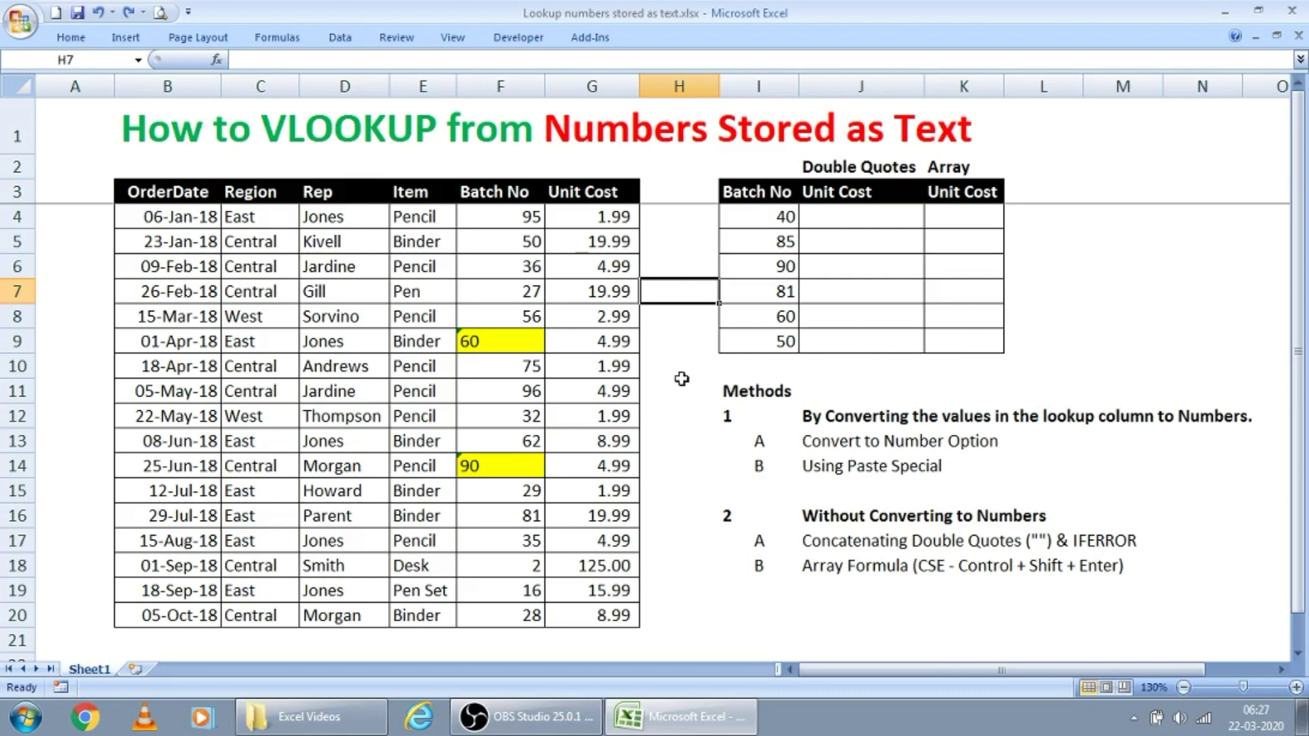
type("0")
key("Return")
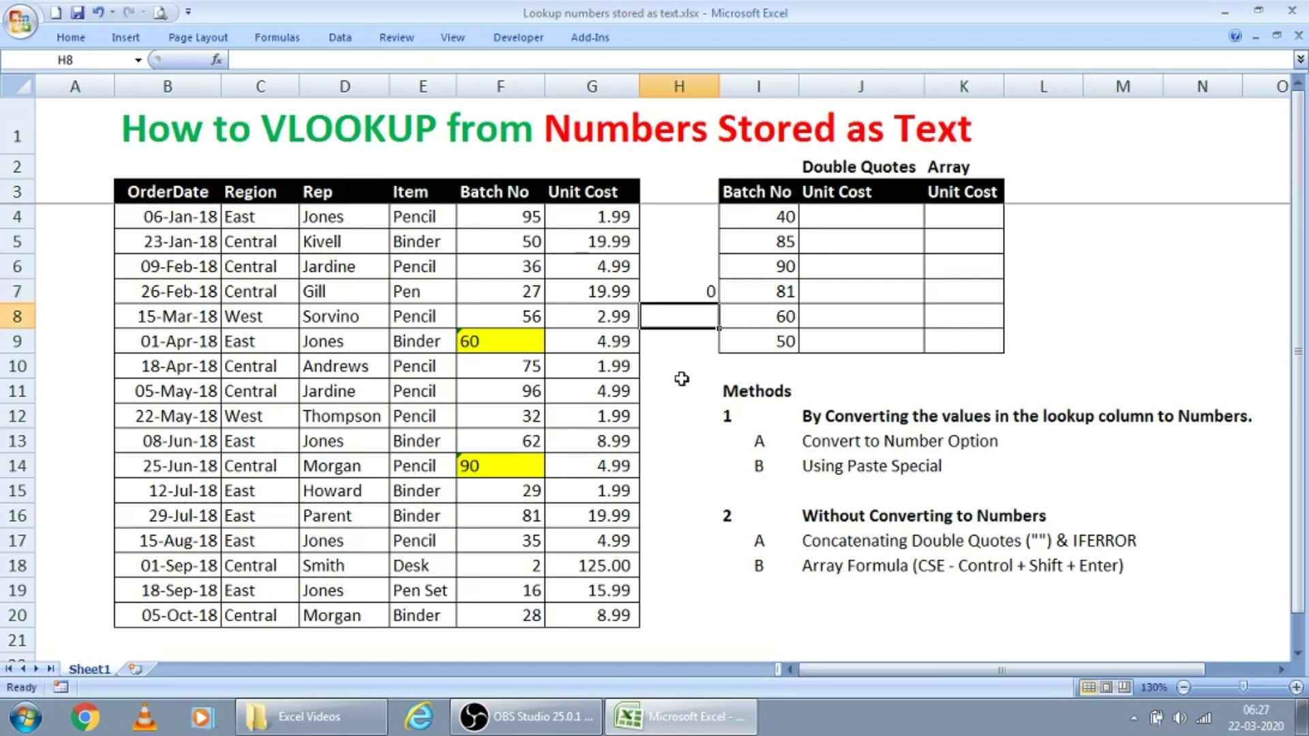
key("Up")
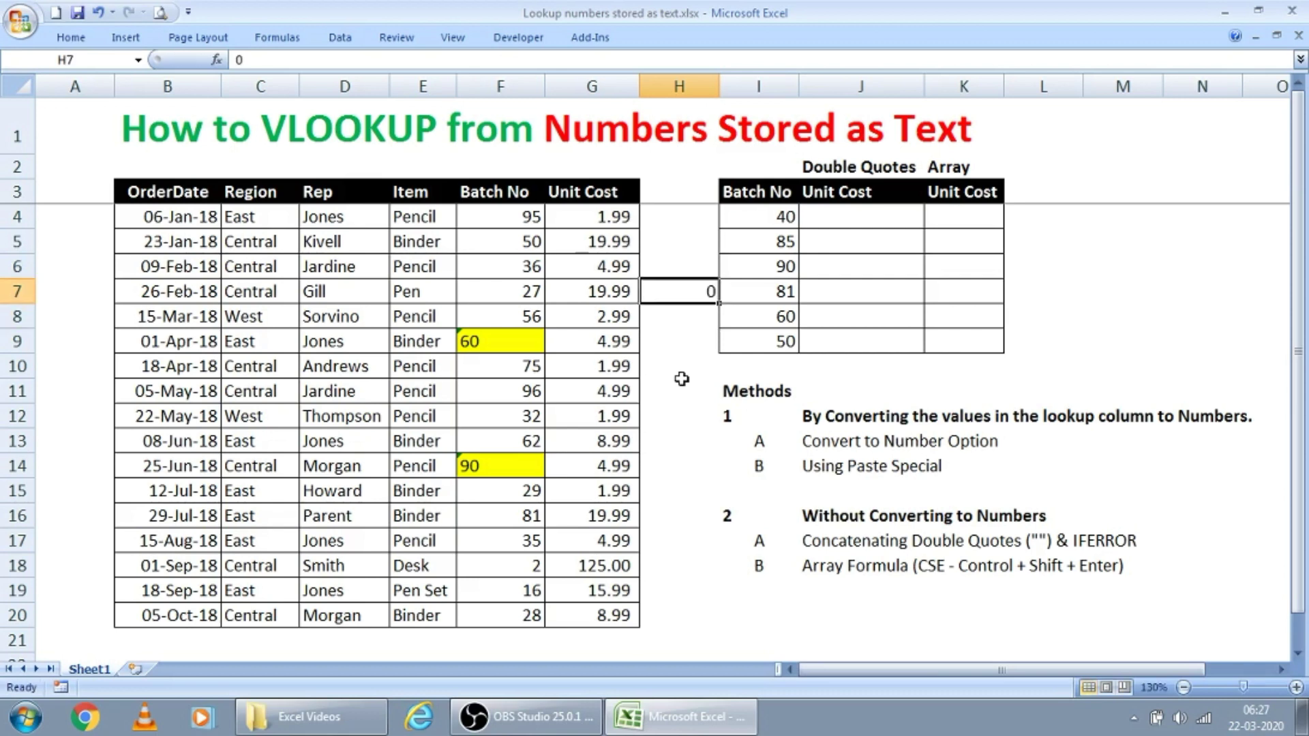
key("ctrl+c")
key("Left")
key("Left")
key("Up")
key("Up")
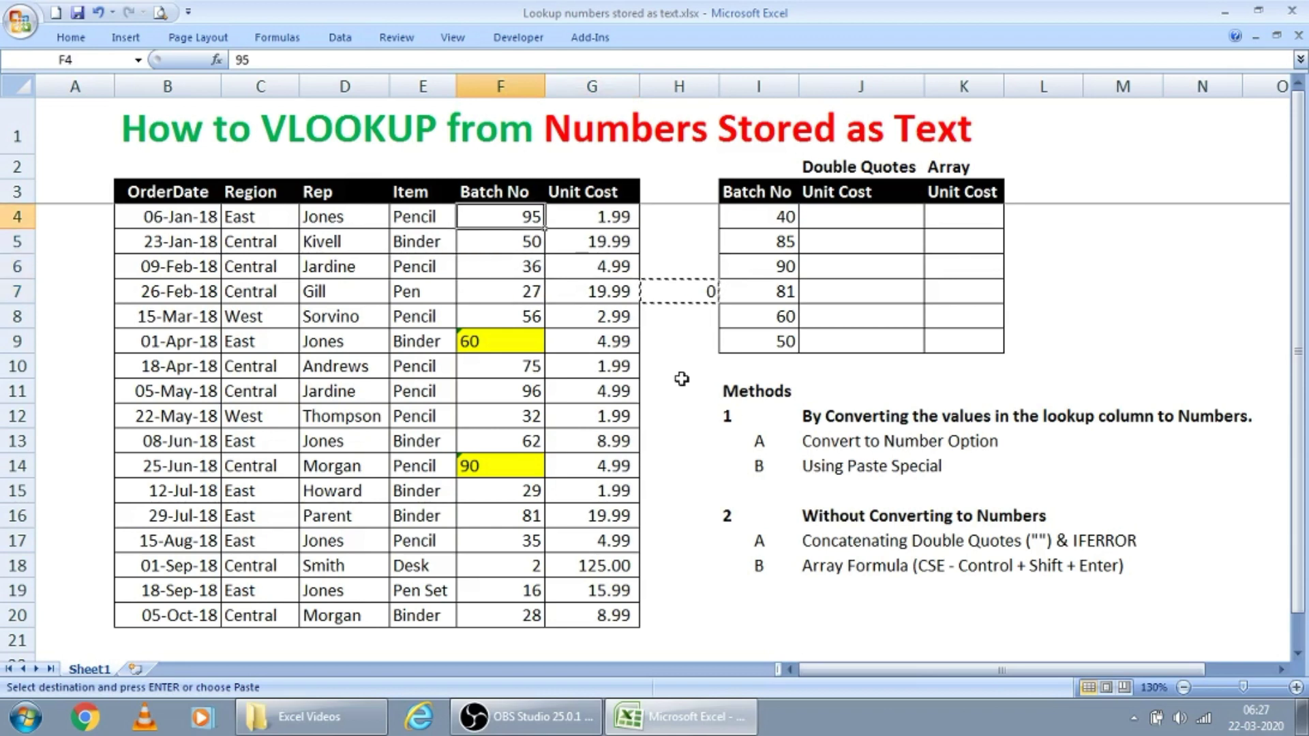
key("Up")
key("Up")
key("ctrl+shift+Down")
key("ctrl+alt+v")
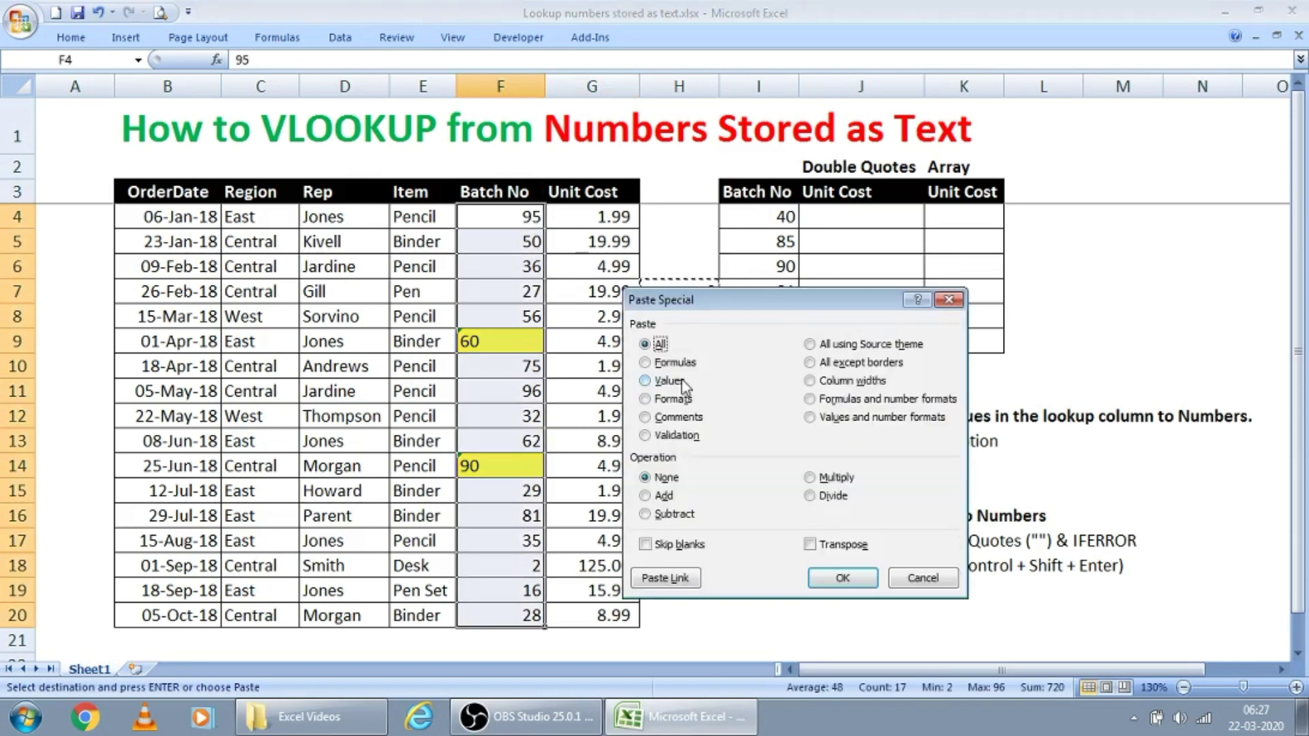
left_click(670, 381)
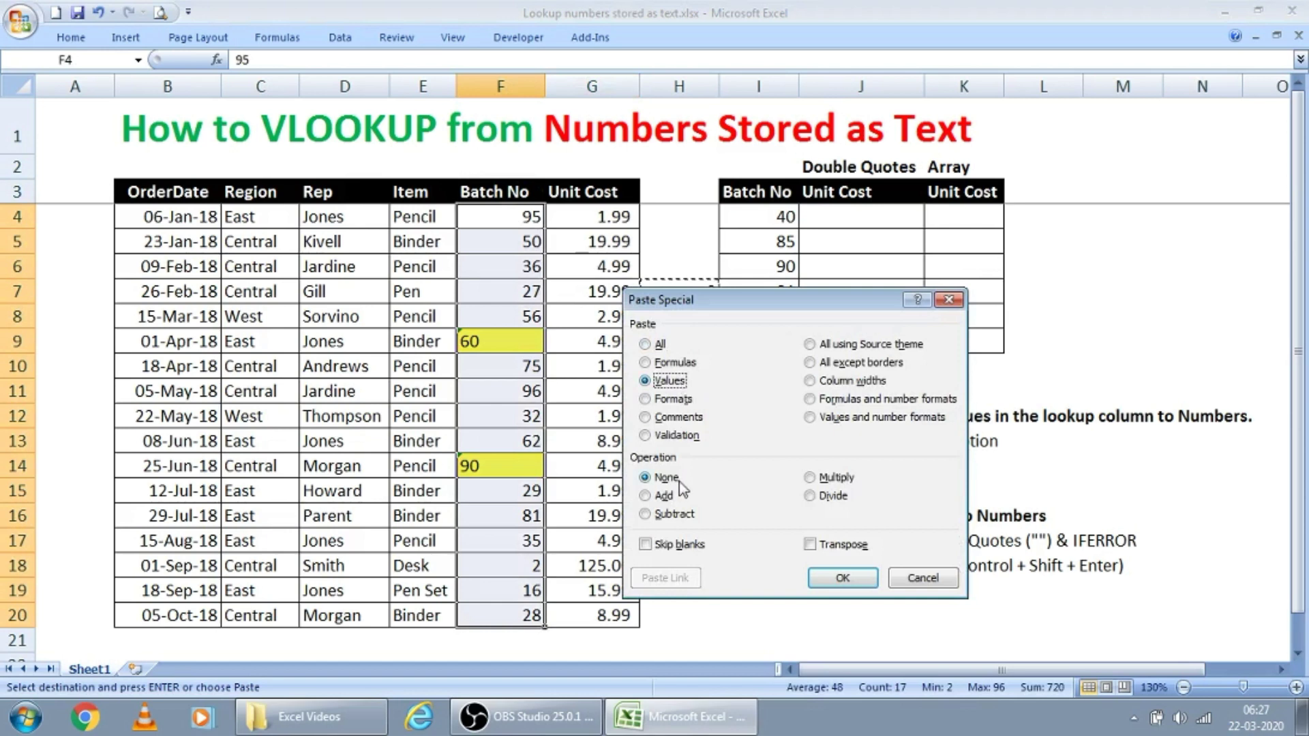
left_click(662, 498)
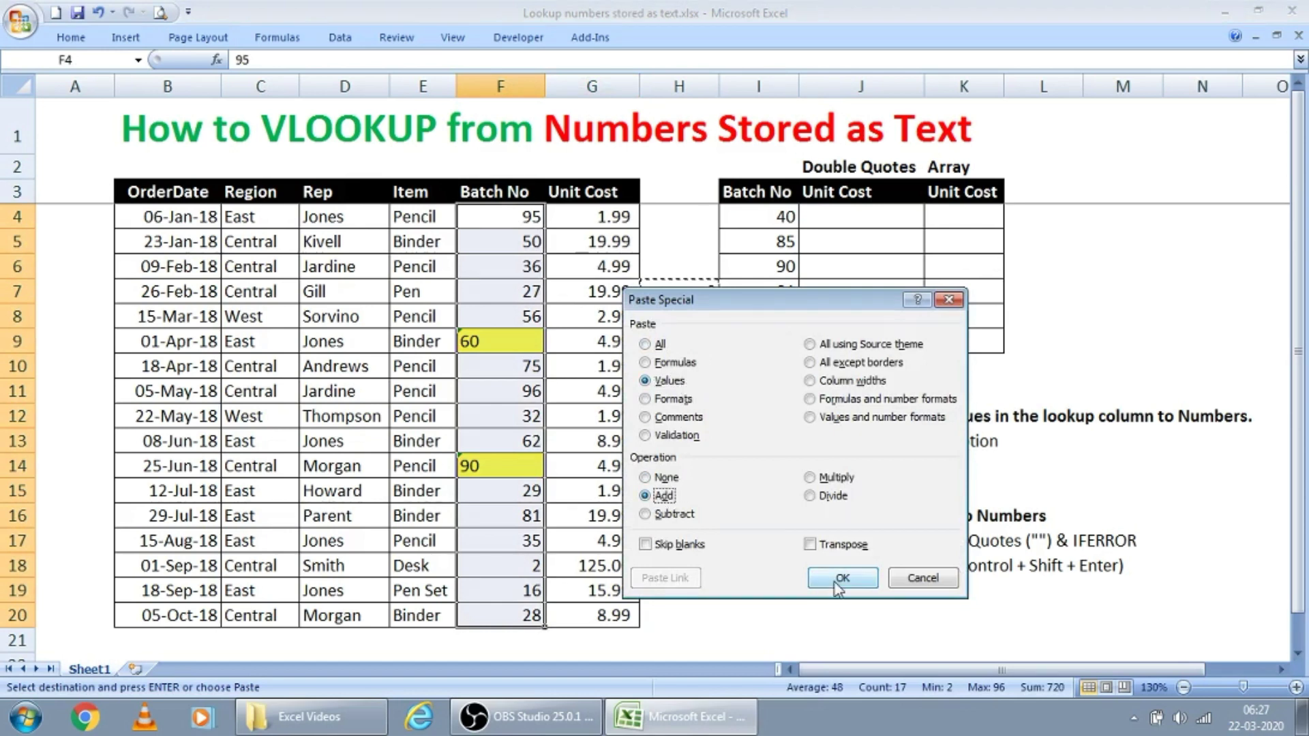
left_click(841, 579)
left_click(606, 505)
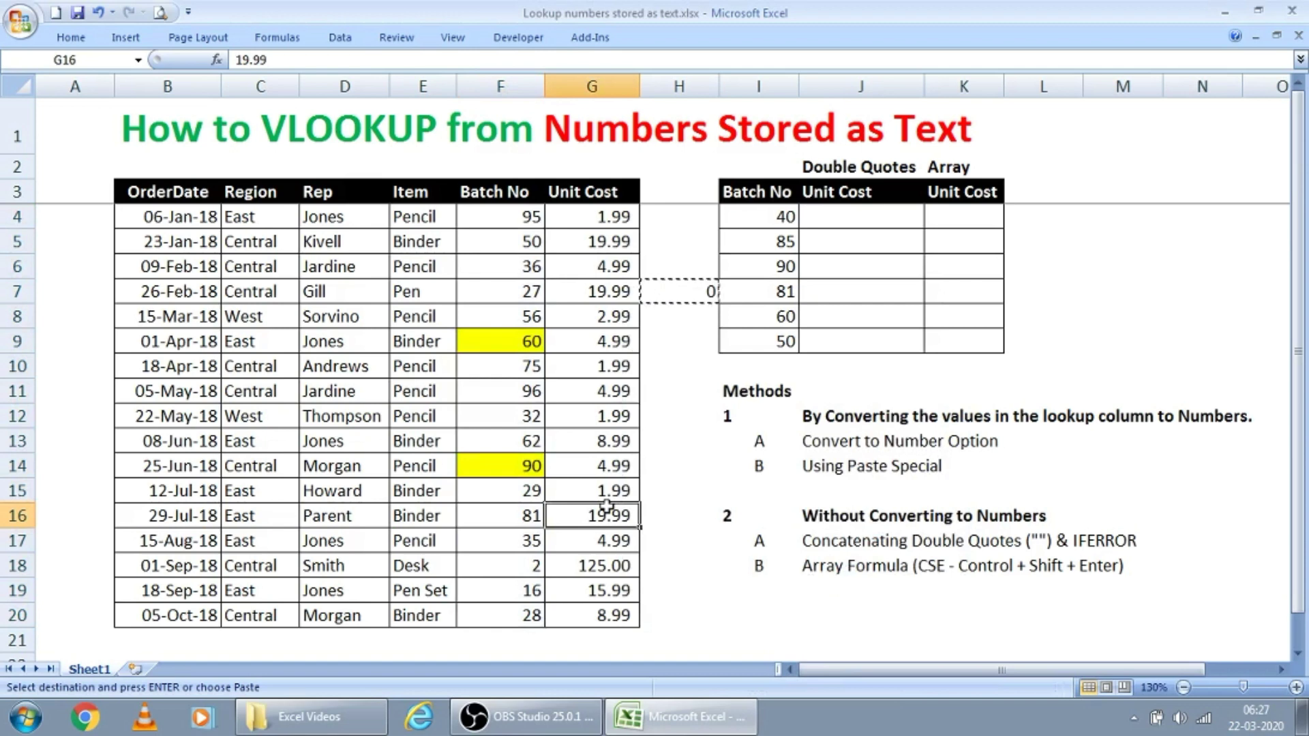
left_click(532, 444)
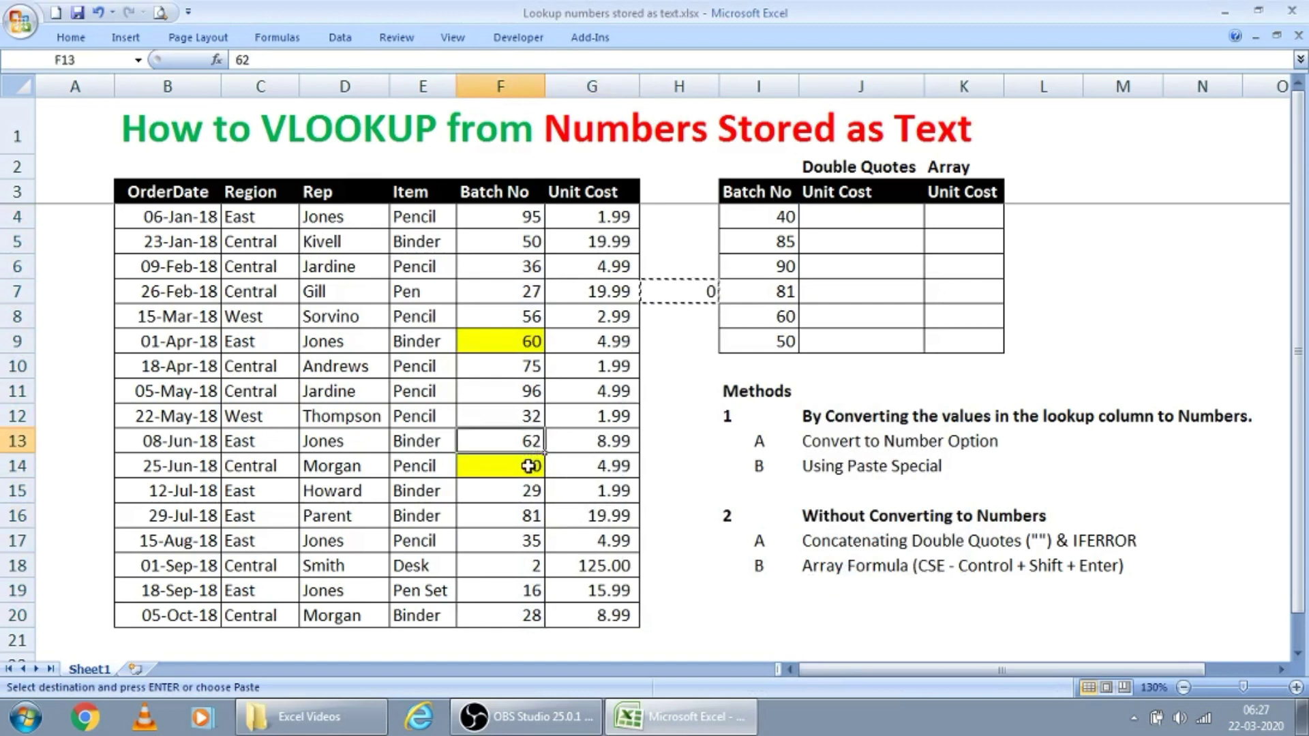
left_click(531, 467)
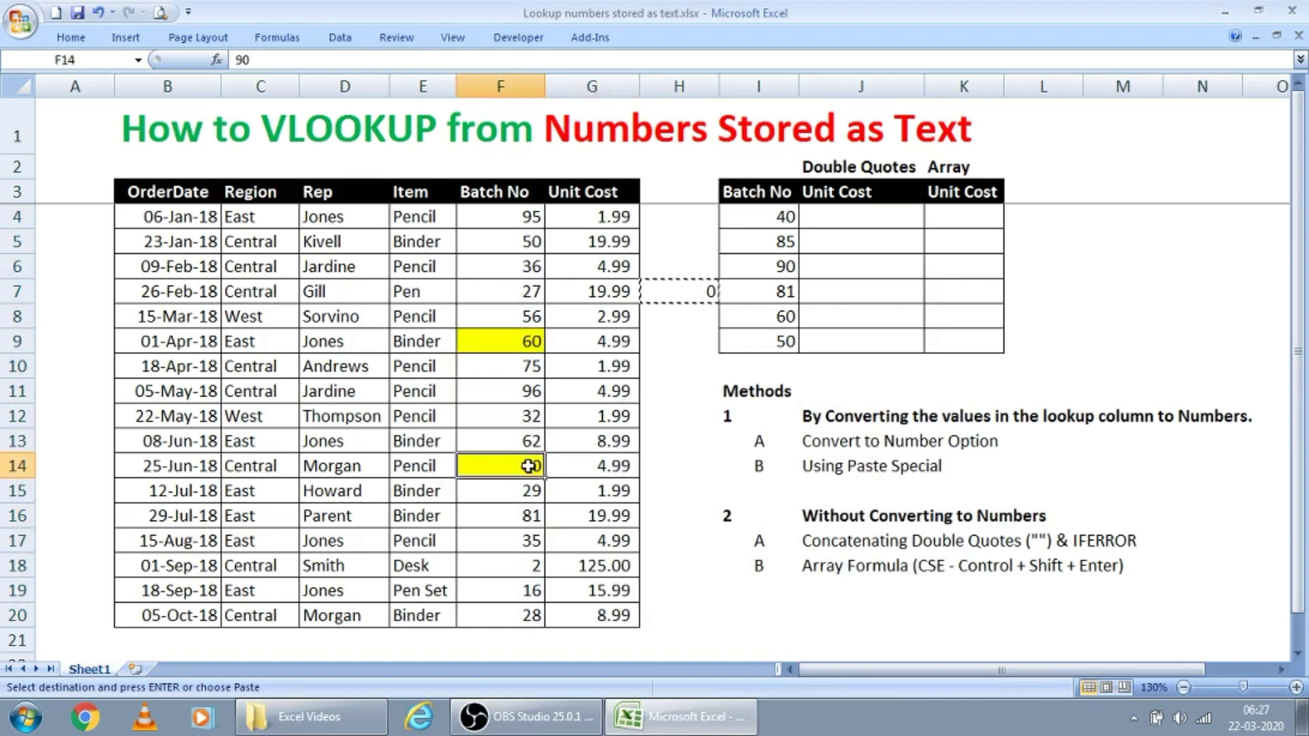
left_click(520, 349)
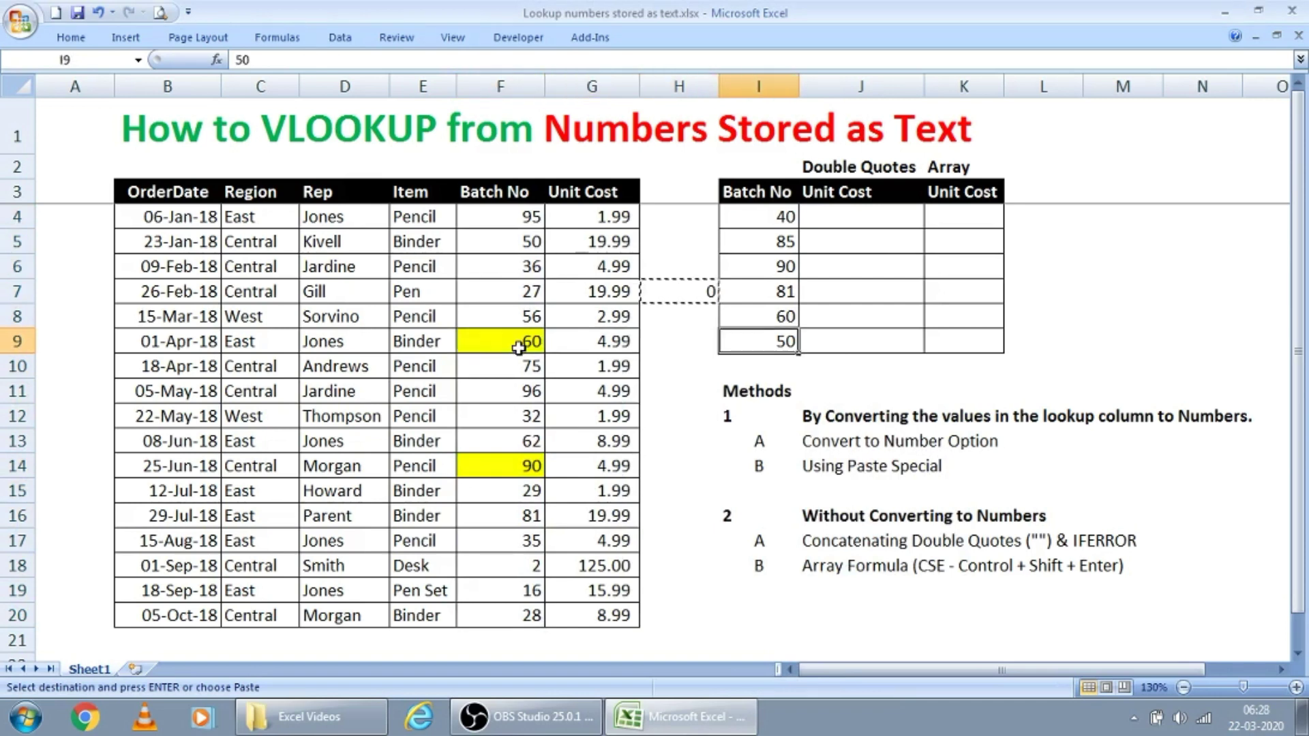
key("Left")
key("Return")
key("Up")
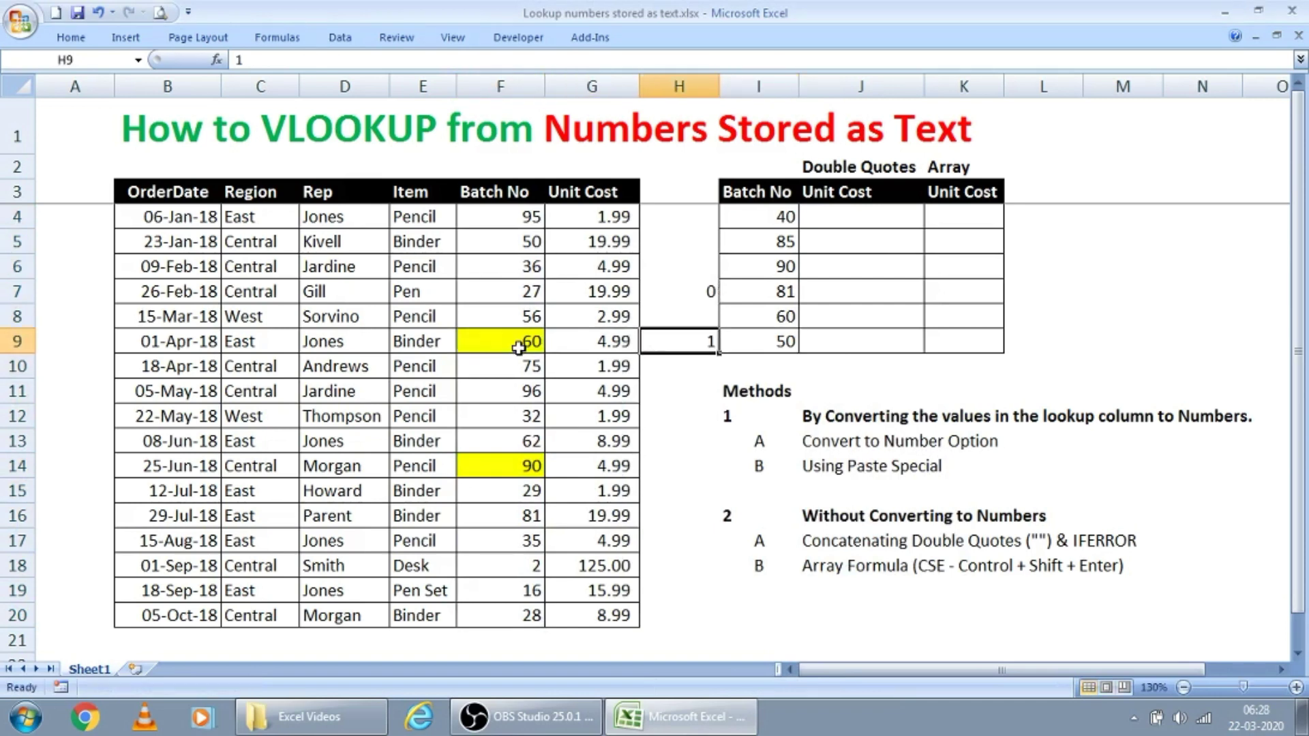
key("Left")
key("Left")
key("Up")
key("Up")
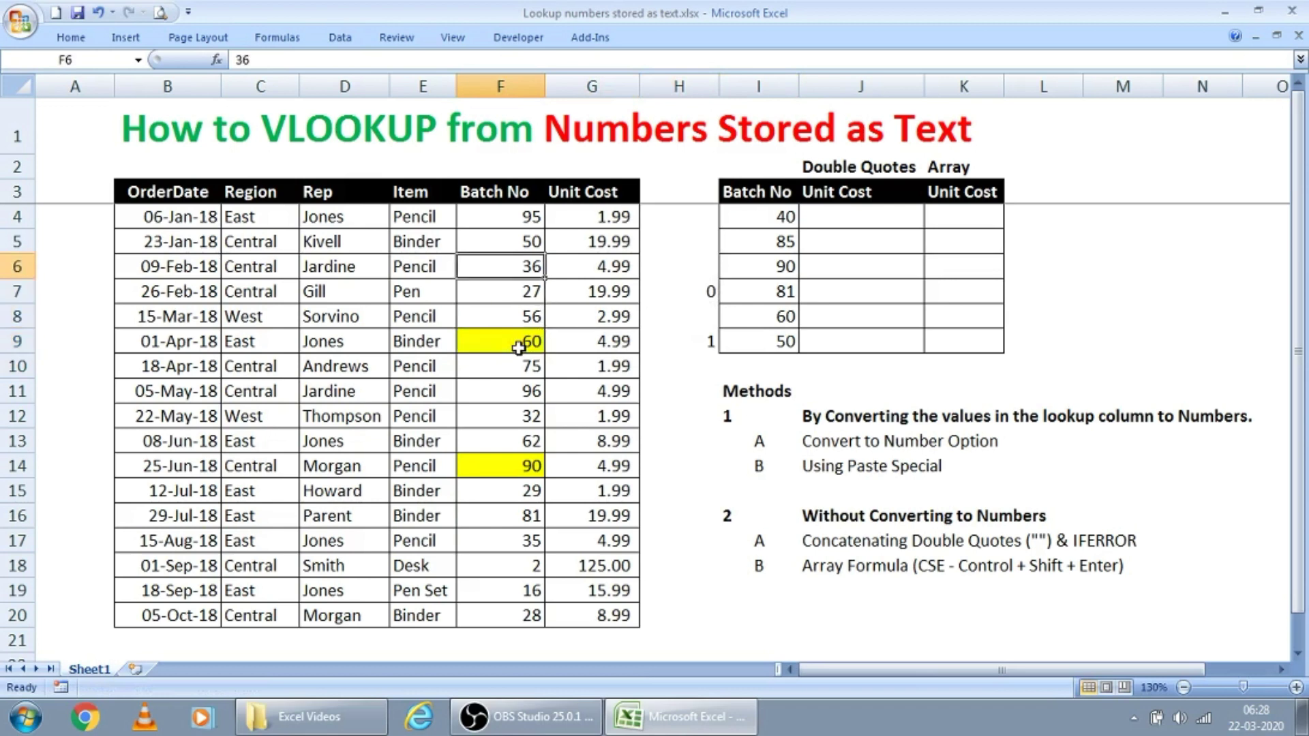
key("Up")
key("Up")
key("Up")
key("Right")
key("Right")
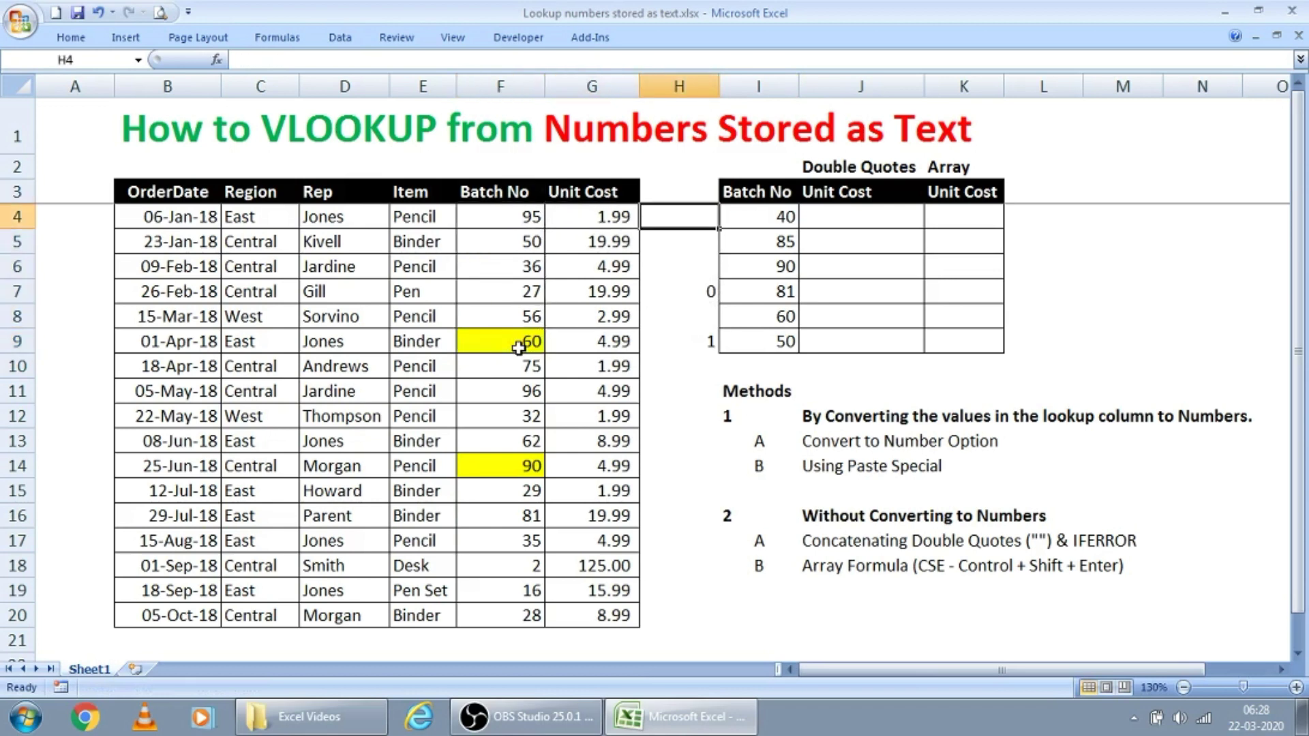
key("Down")
key("Down")
key("Down")
key("shift+Down")
key("shift+Down")
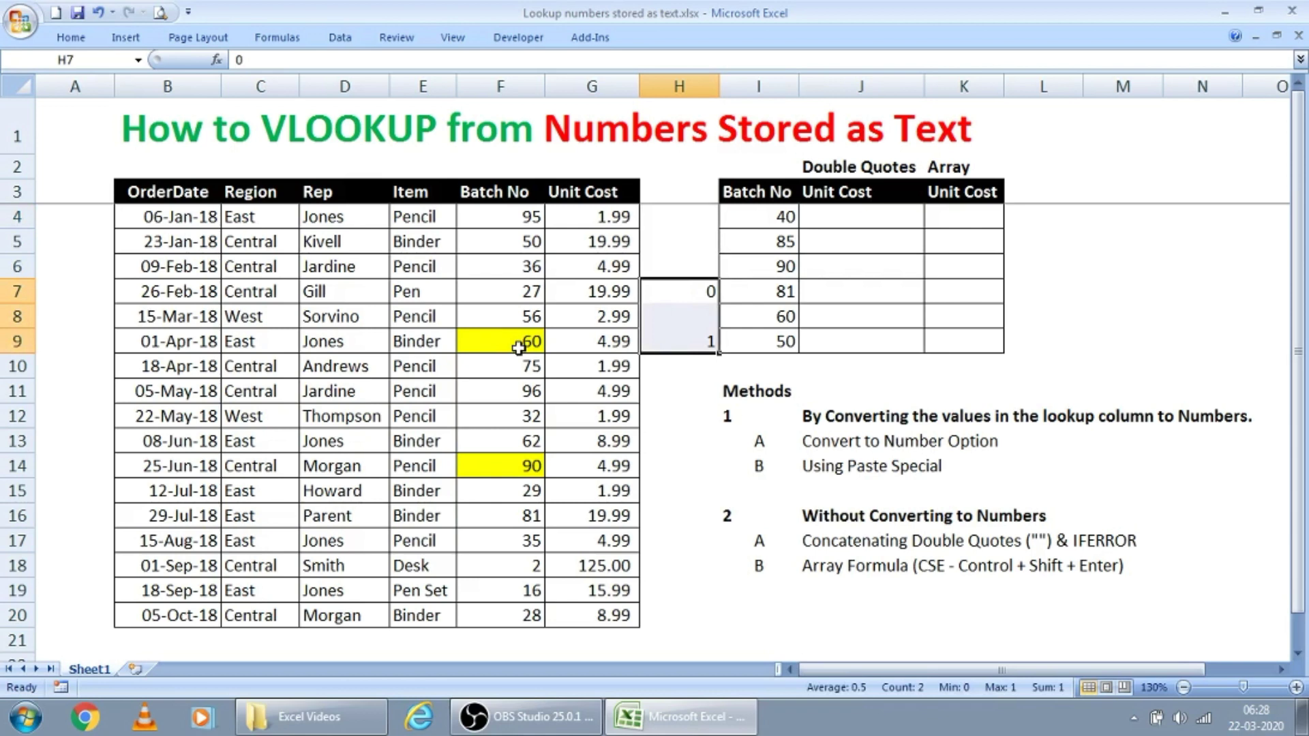
key("ctrl+z")
key("ctrl+z")
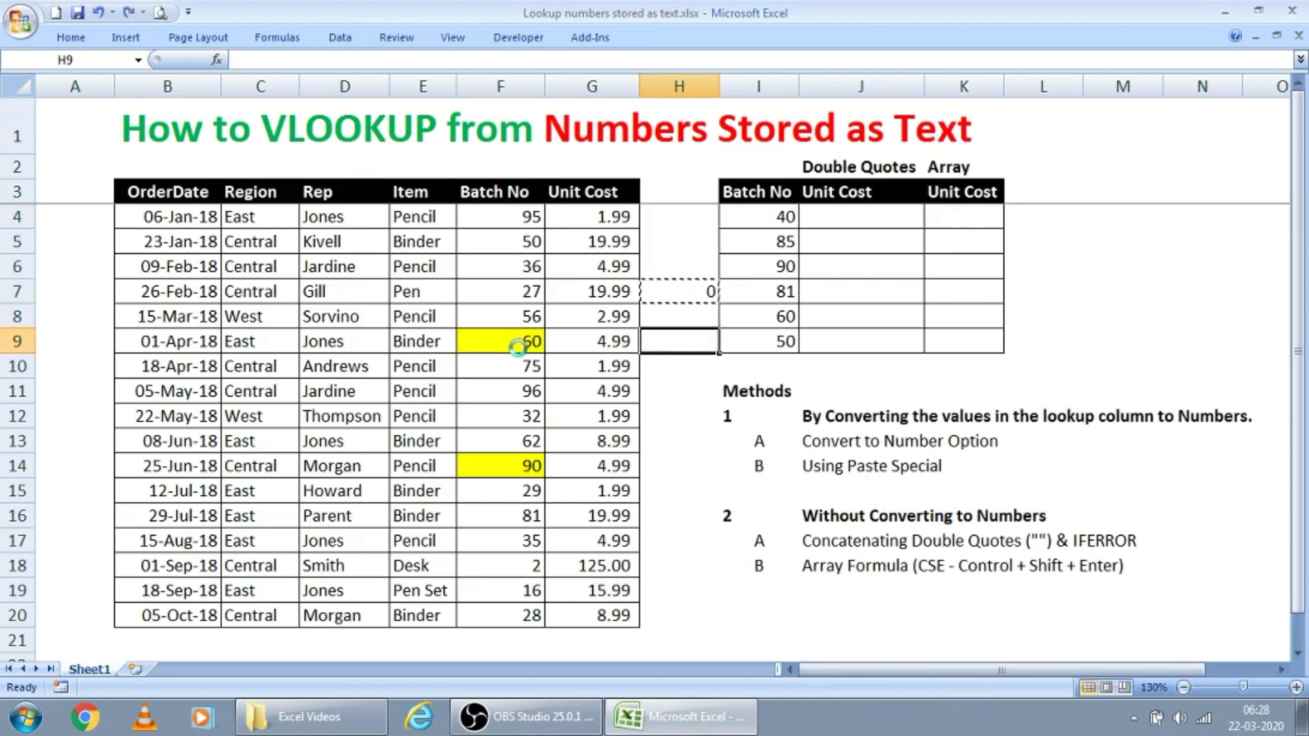
key("ctrl+z")
key("ctrl+z")
key("Left")
key("Left")
key("Left")
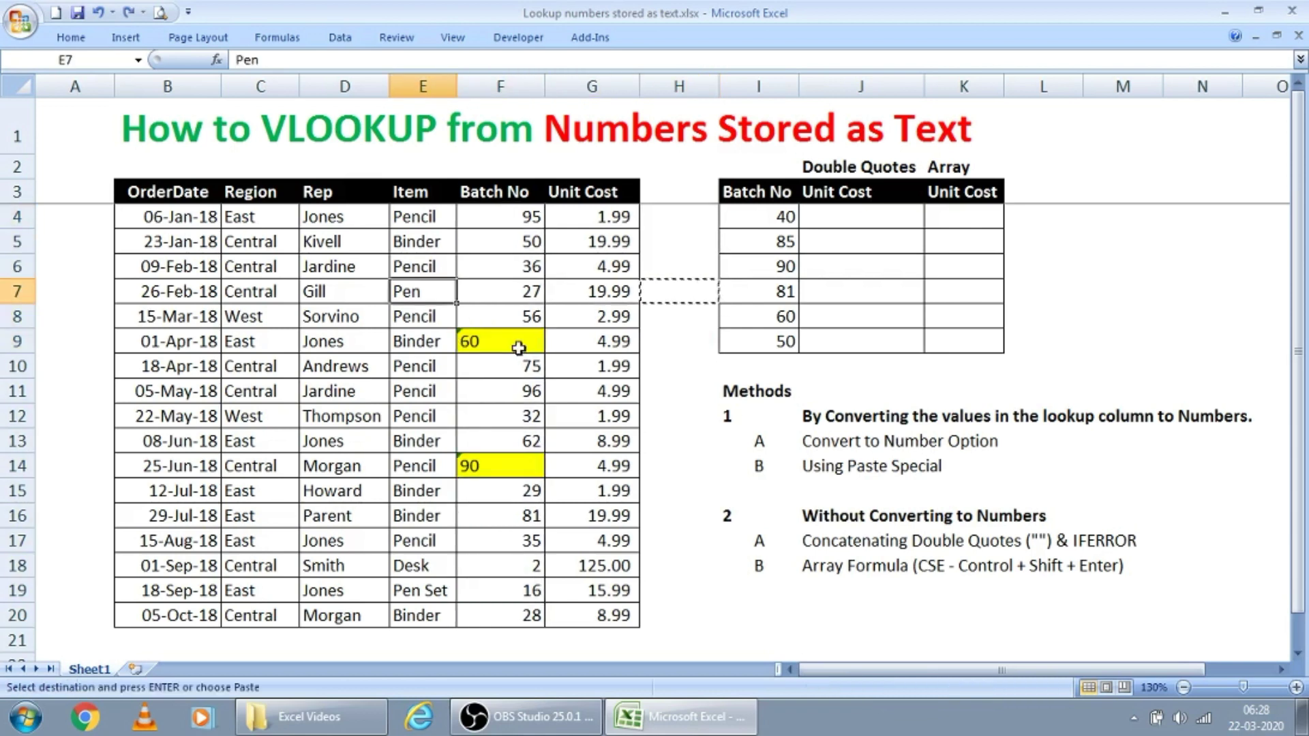
key("Down")
key("Down")
key("Right")
key("Up")
key("Up")
key("Up")
key("Up")
key("Up")
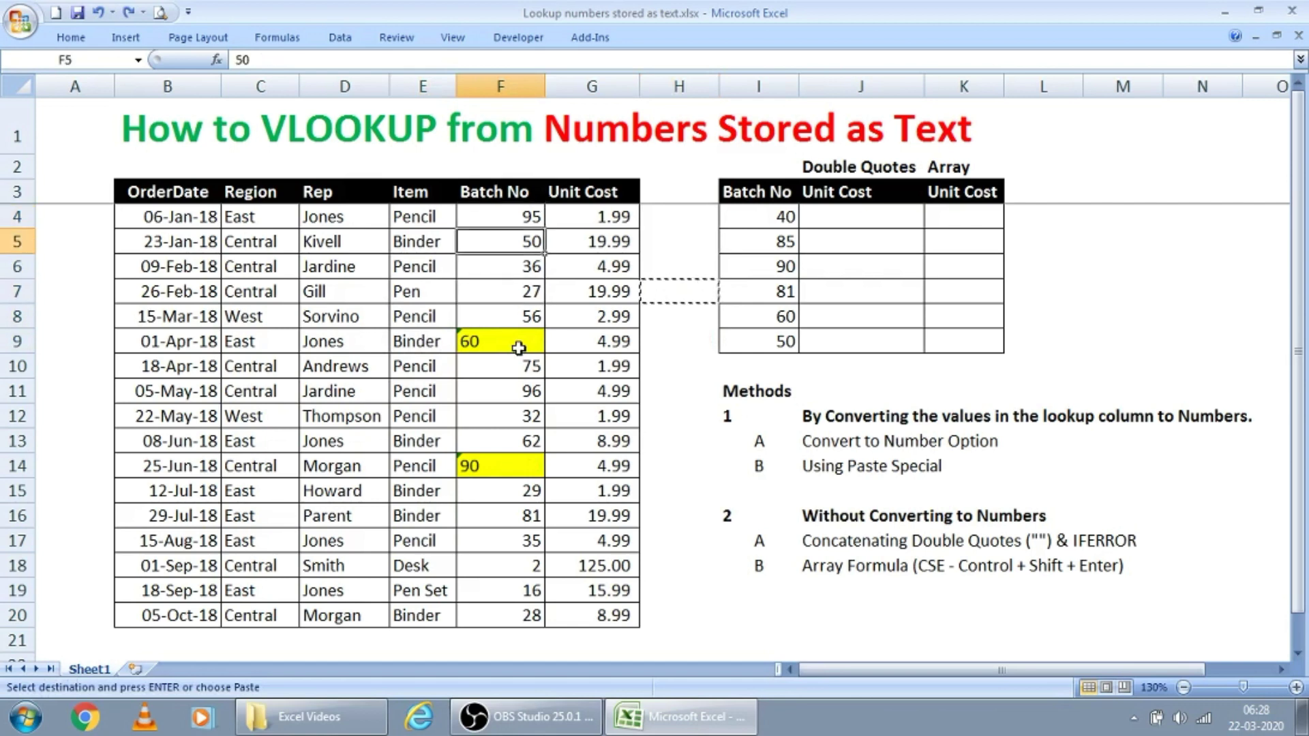
key("Escape")
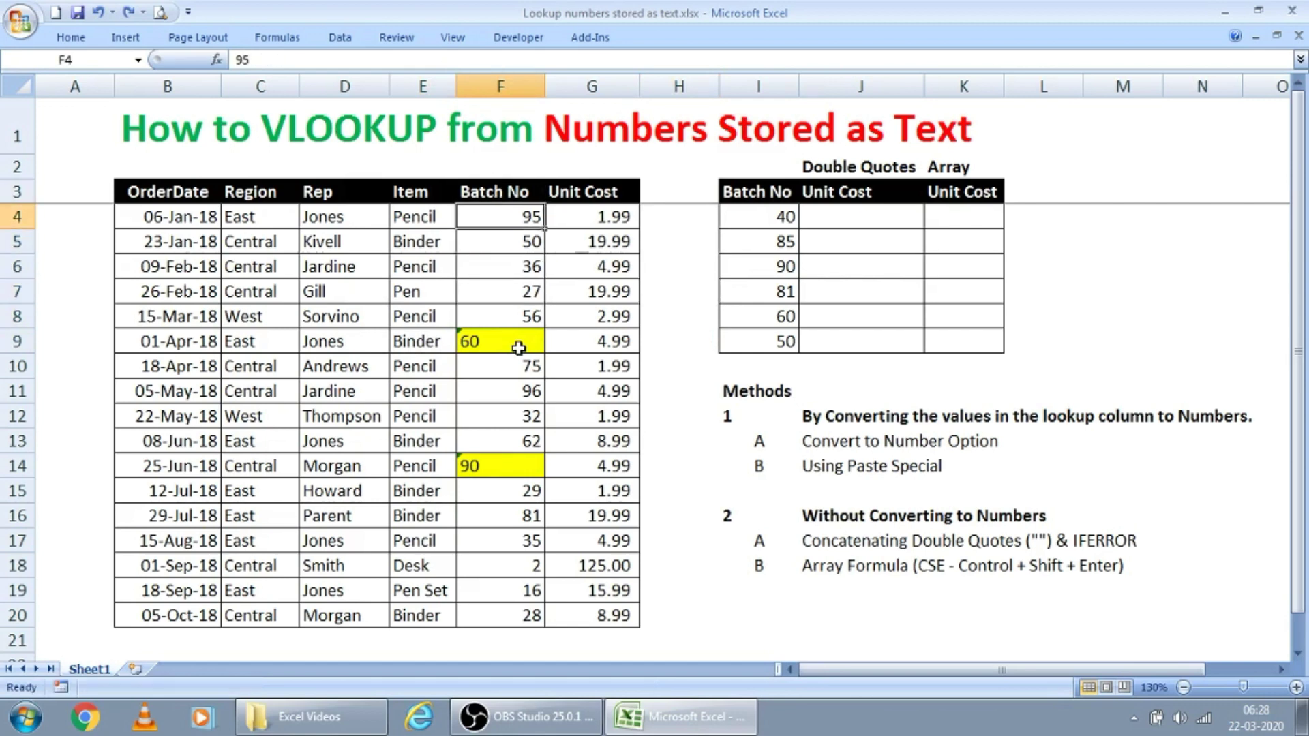
key("ctrl+shift+Down")
key("Down")
key("Down")
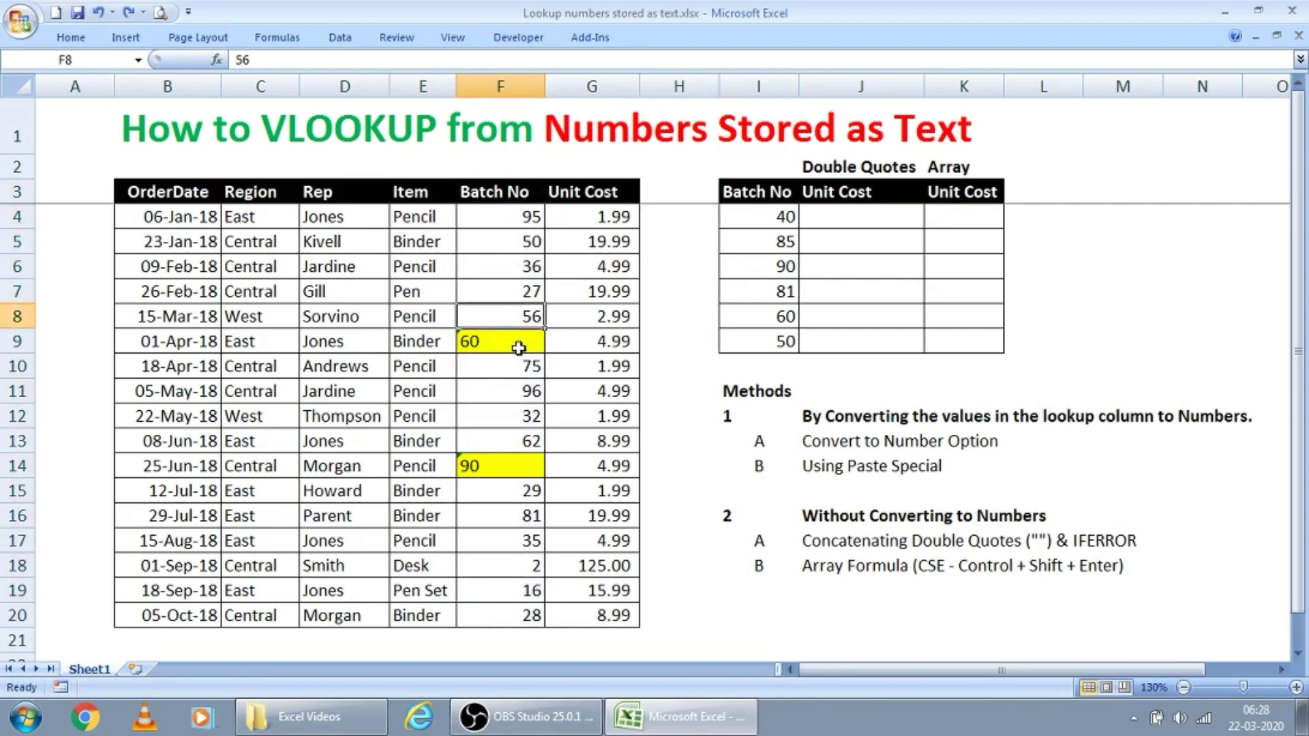
key("Down")
key("Down")
key("Down")
key("ctrl+space")
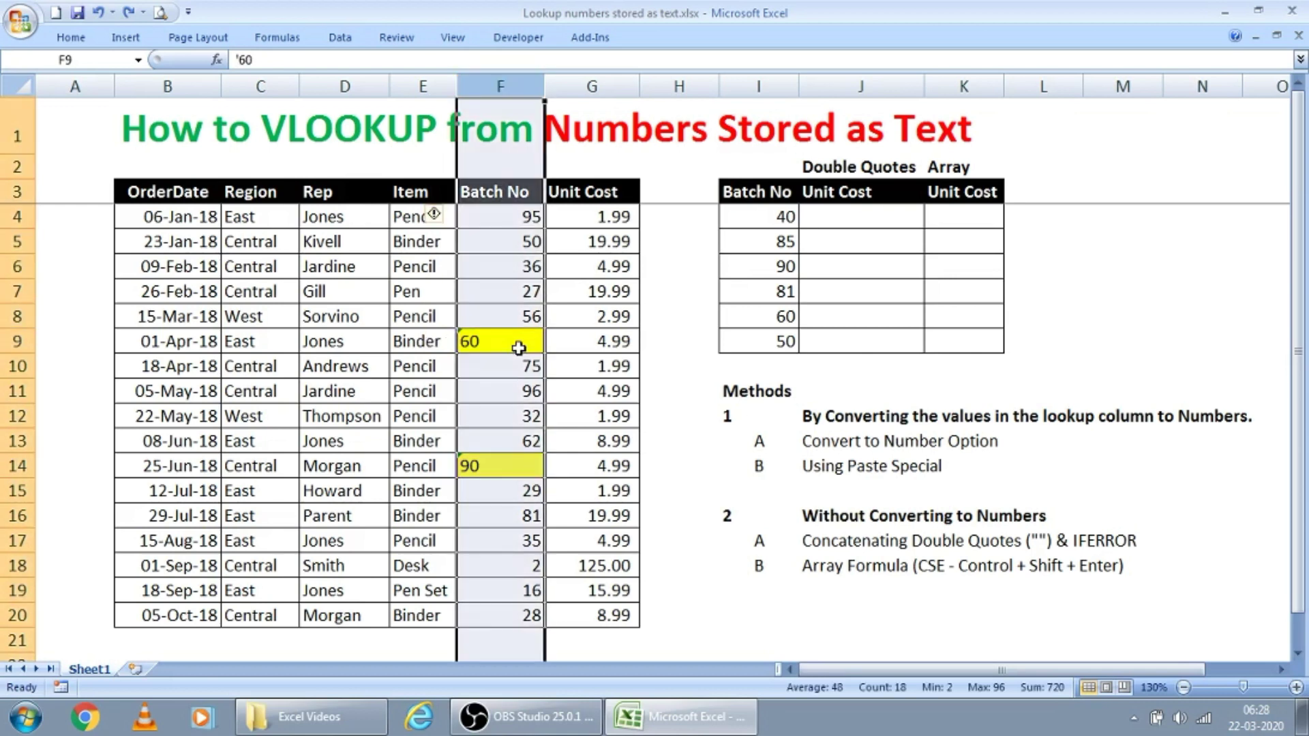
key("Right")
key("Right")
key("Right")
key("Down")
key("Down")
key("Down")
key("Down")
key("Down")
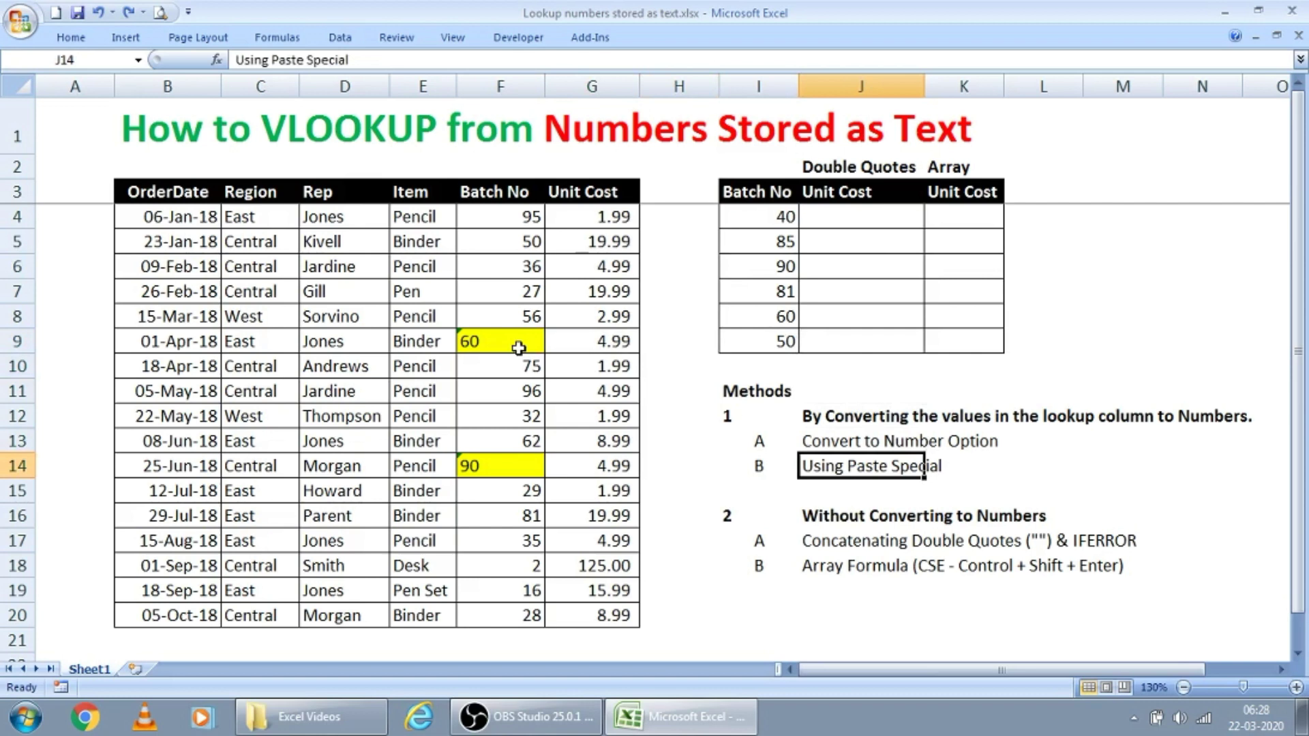
key("Down")
key("Down")
key("Left")
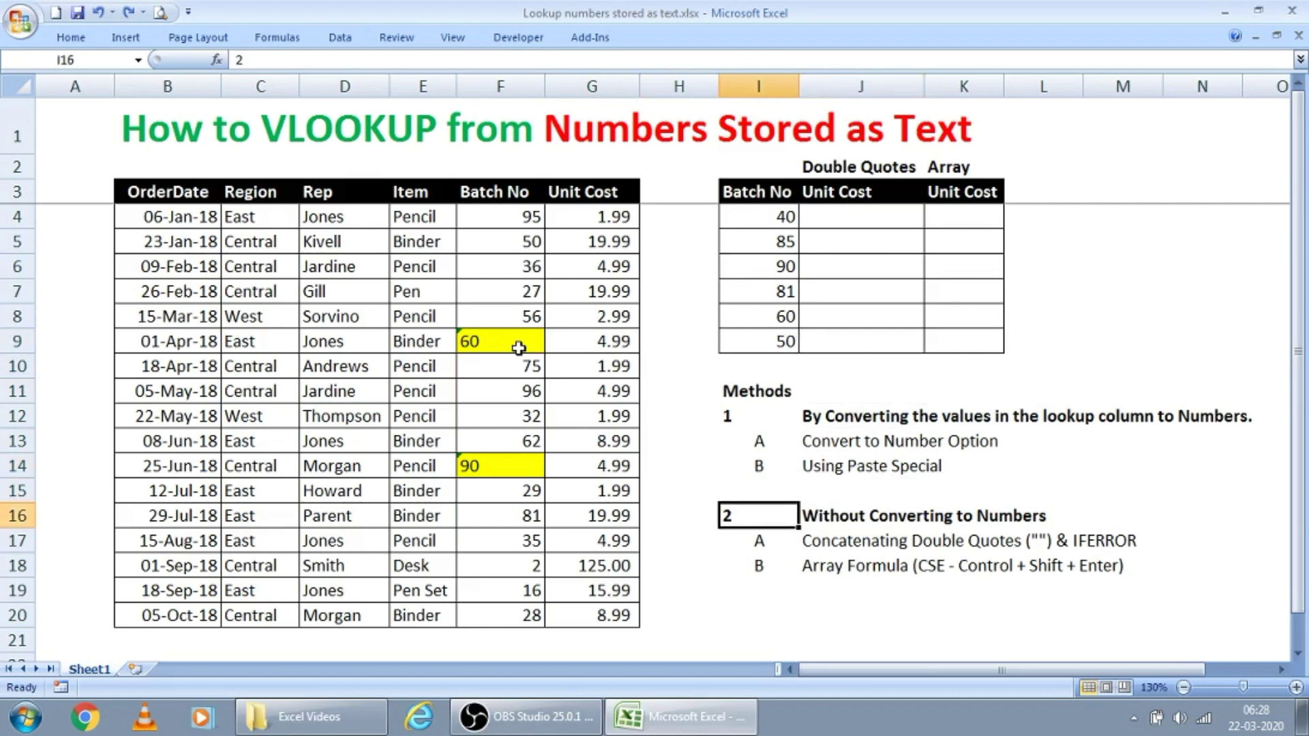
key("Right")
key("Down")
key("Up")
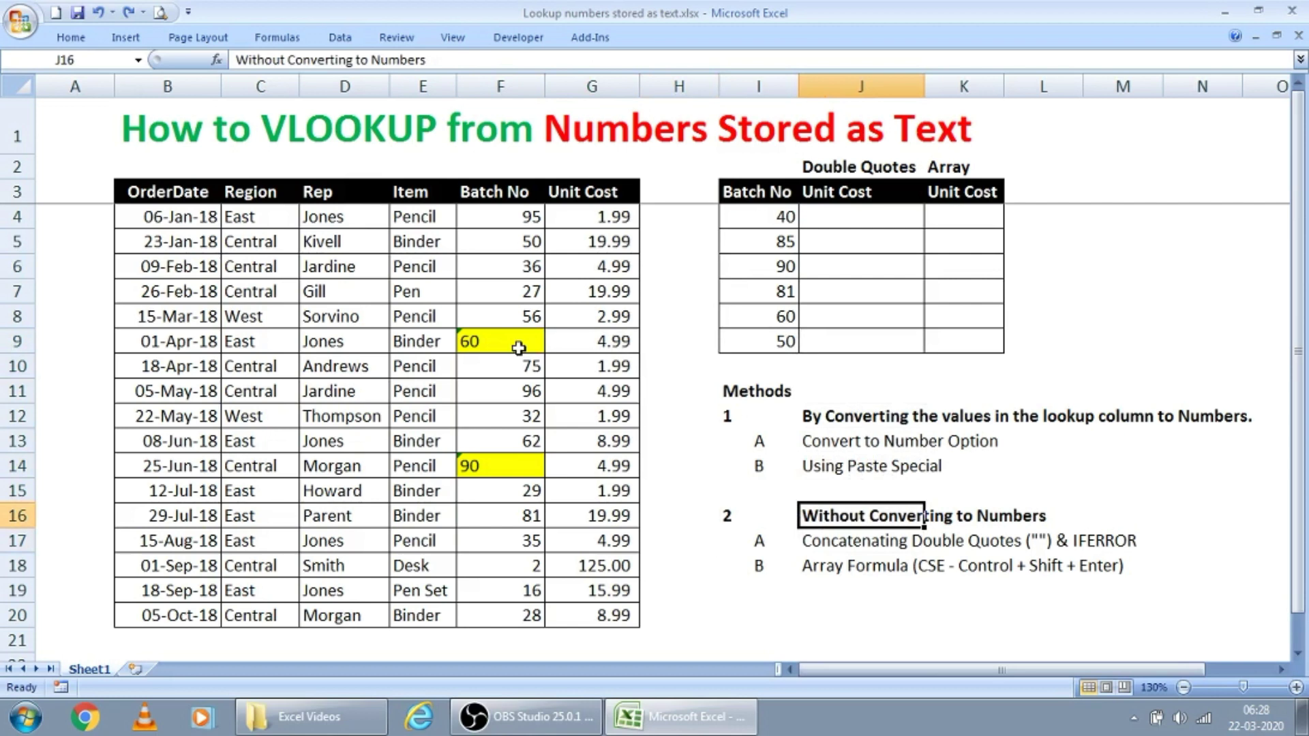
key("shift+Right")
key("shift+Left")
key("Left")
key("Down")
key("Right")
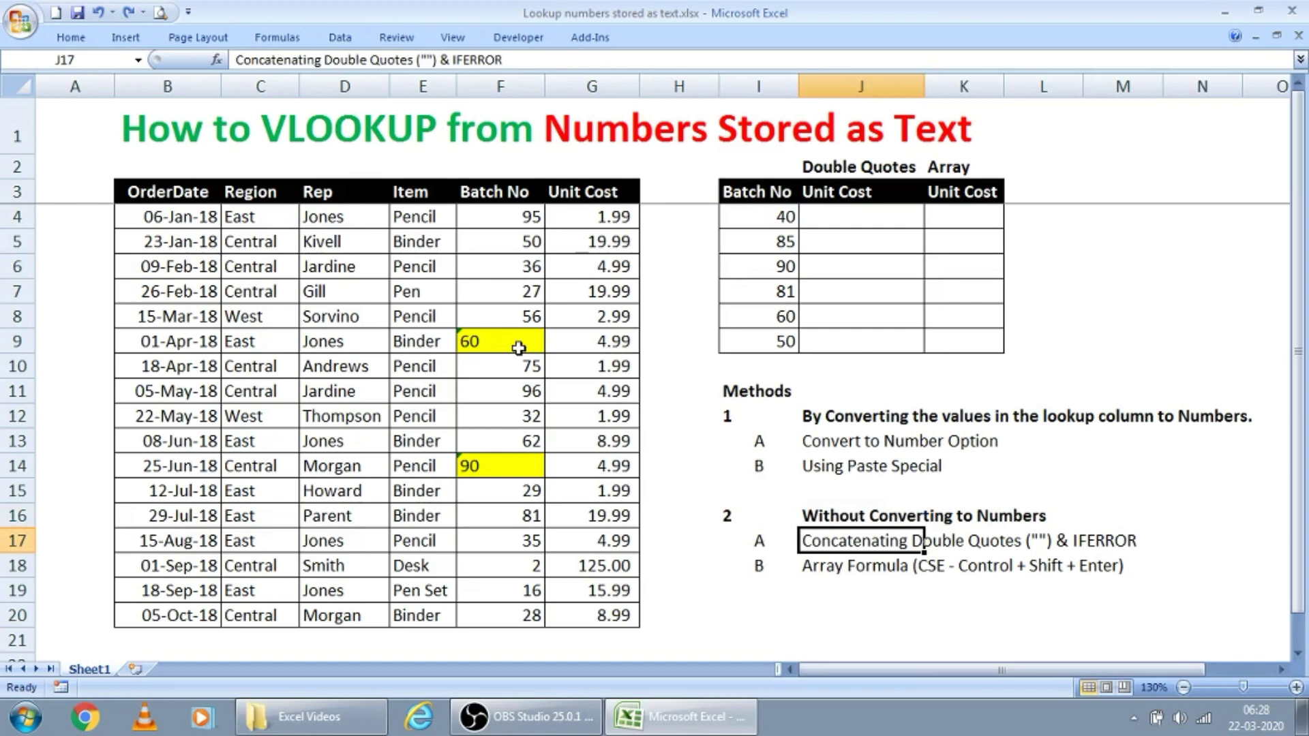
key("Down")
key("Down")
key("Left")
key("Up")
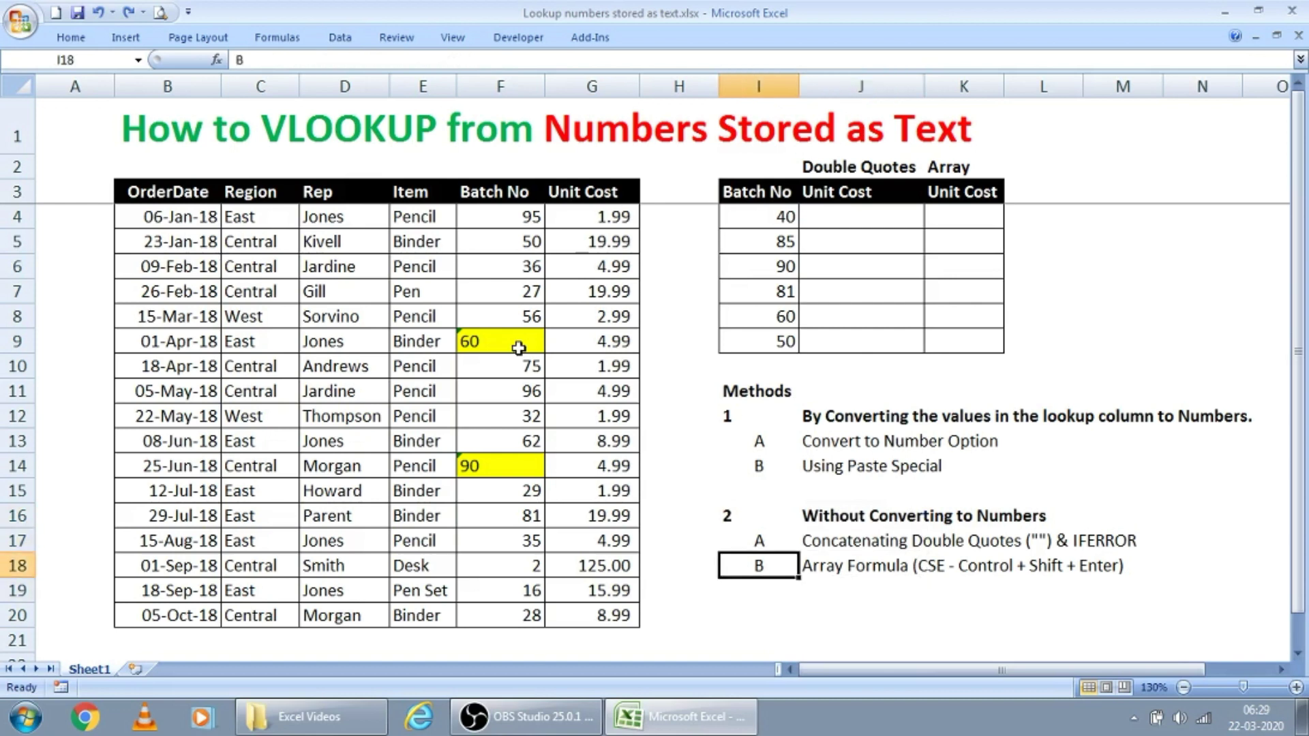
key("Up")
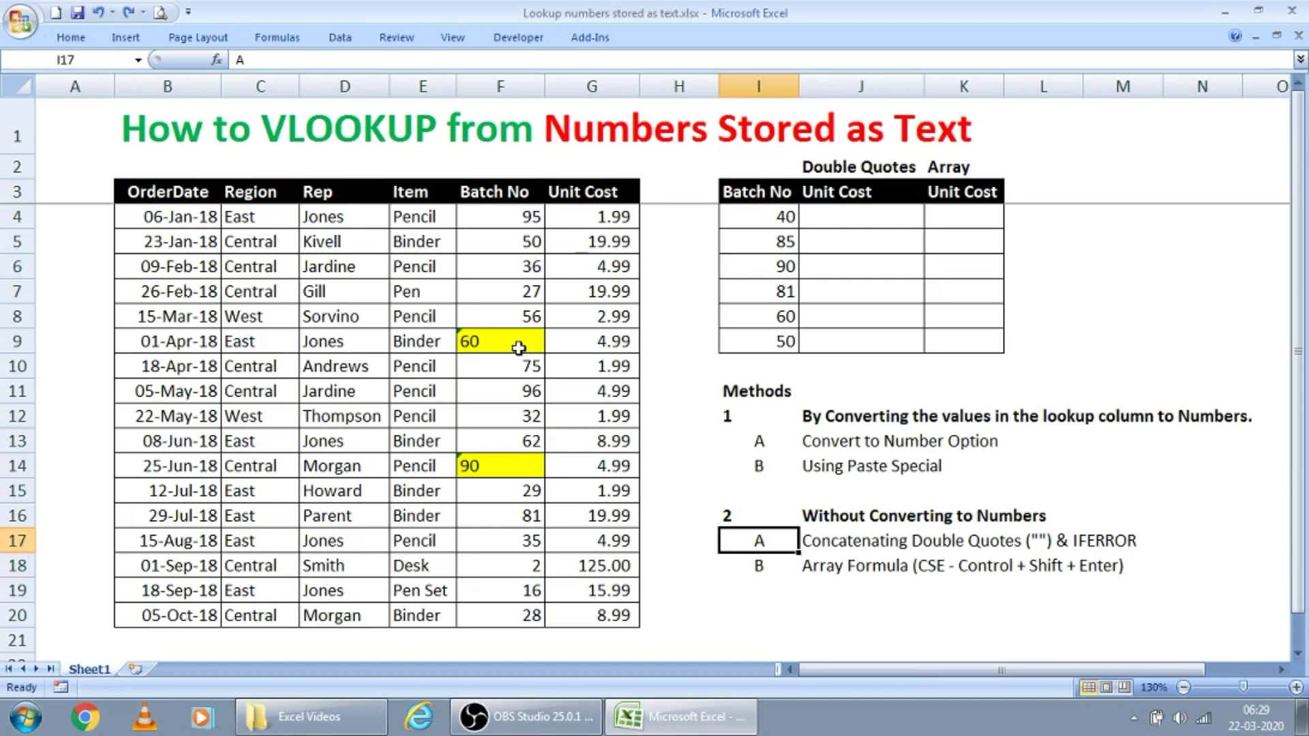
key("Right")
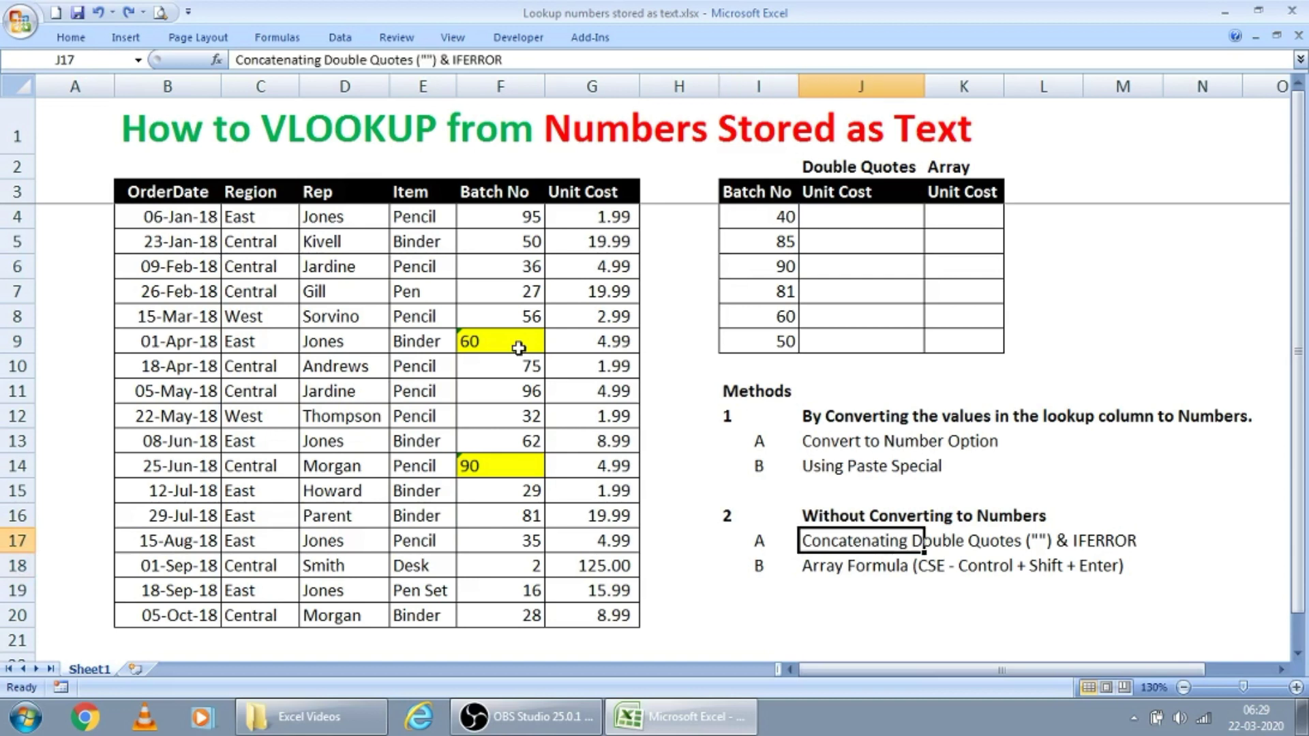
key("Up")
key("ctrl+Up")
- Enter =VLOOKUP(I4,$F$4:$G$20,2,0) in J4 for batch 40, which returns #N/A
key("Up")
key("Down")
key("Down")
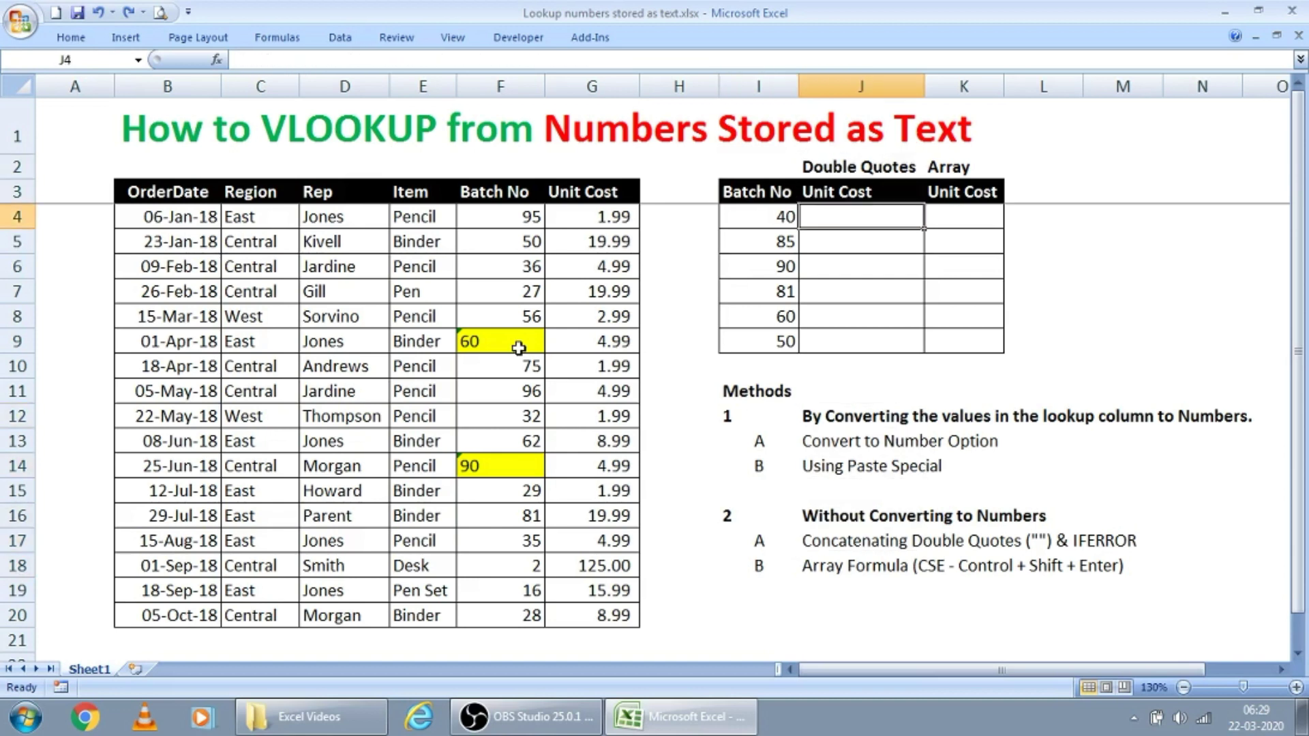
type("=")
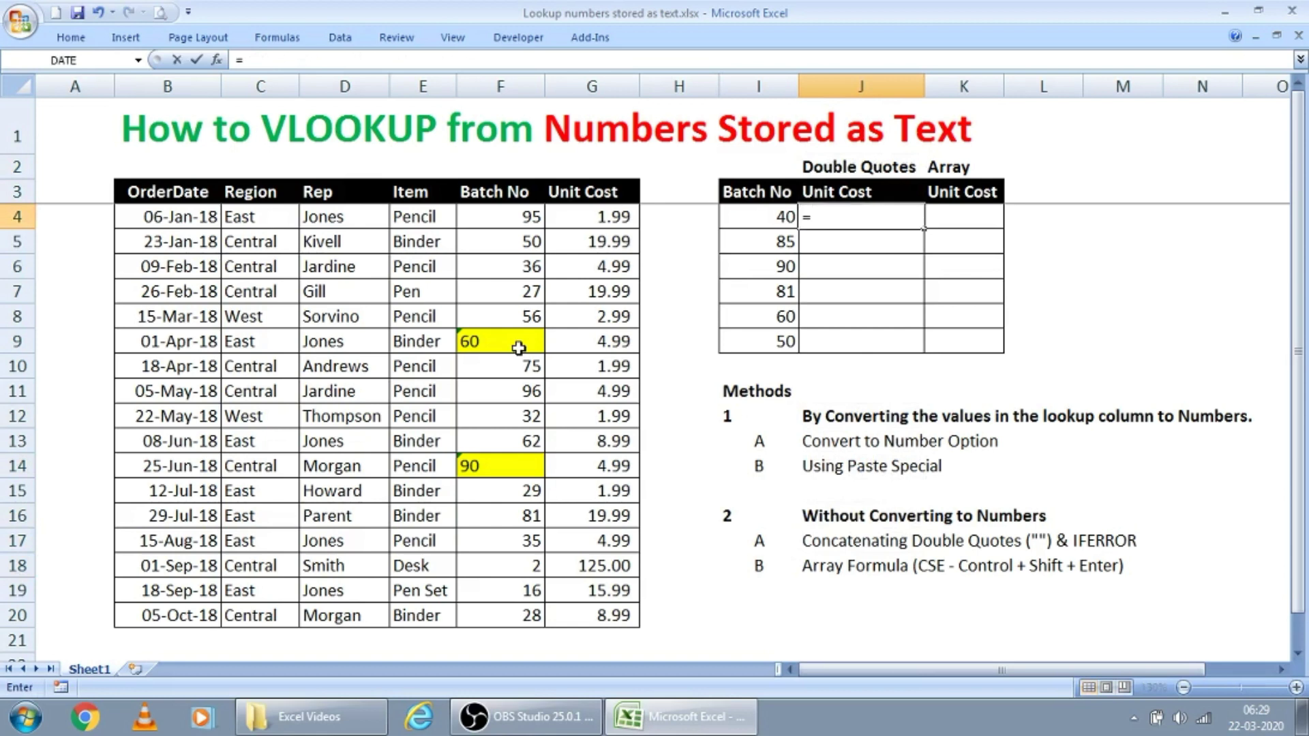
type("vl")
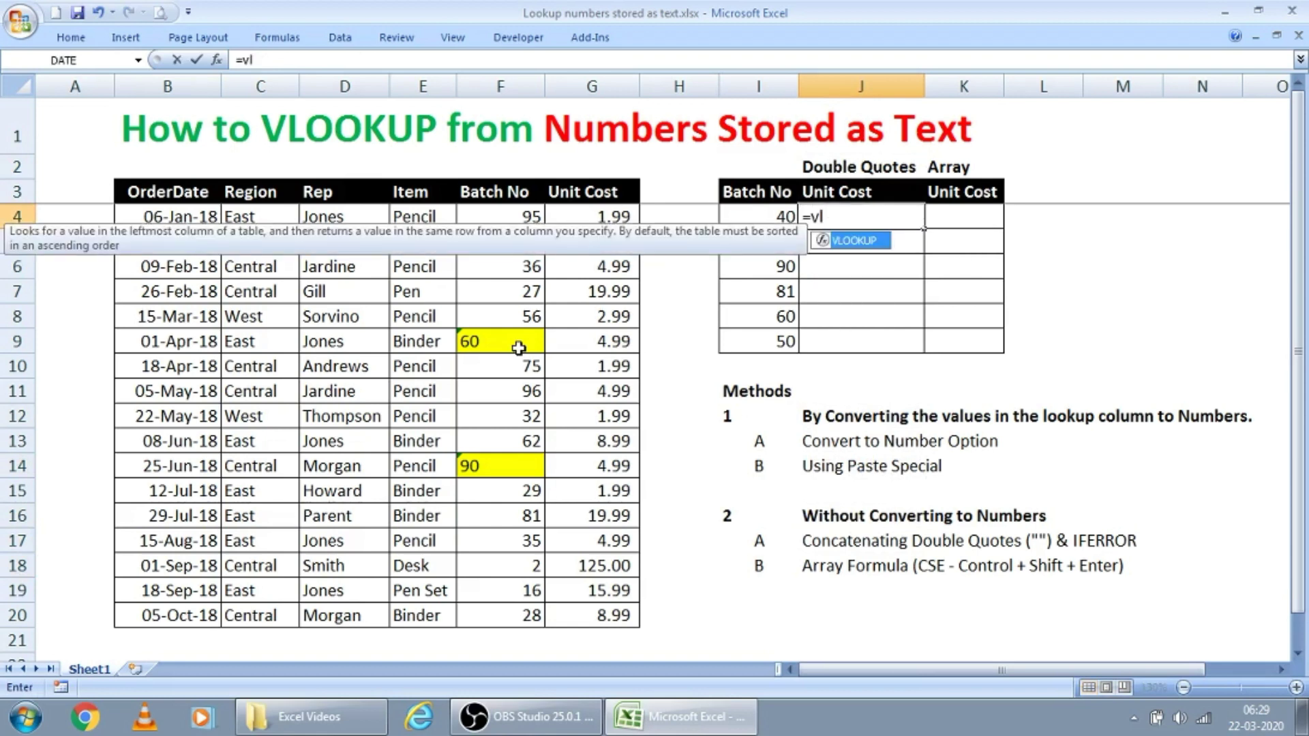
key("Tab")
key("Left")
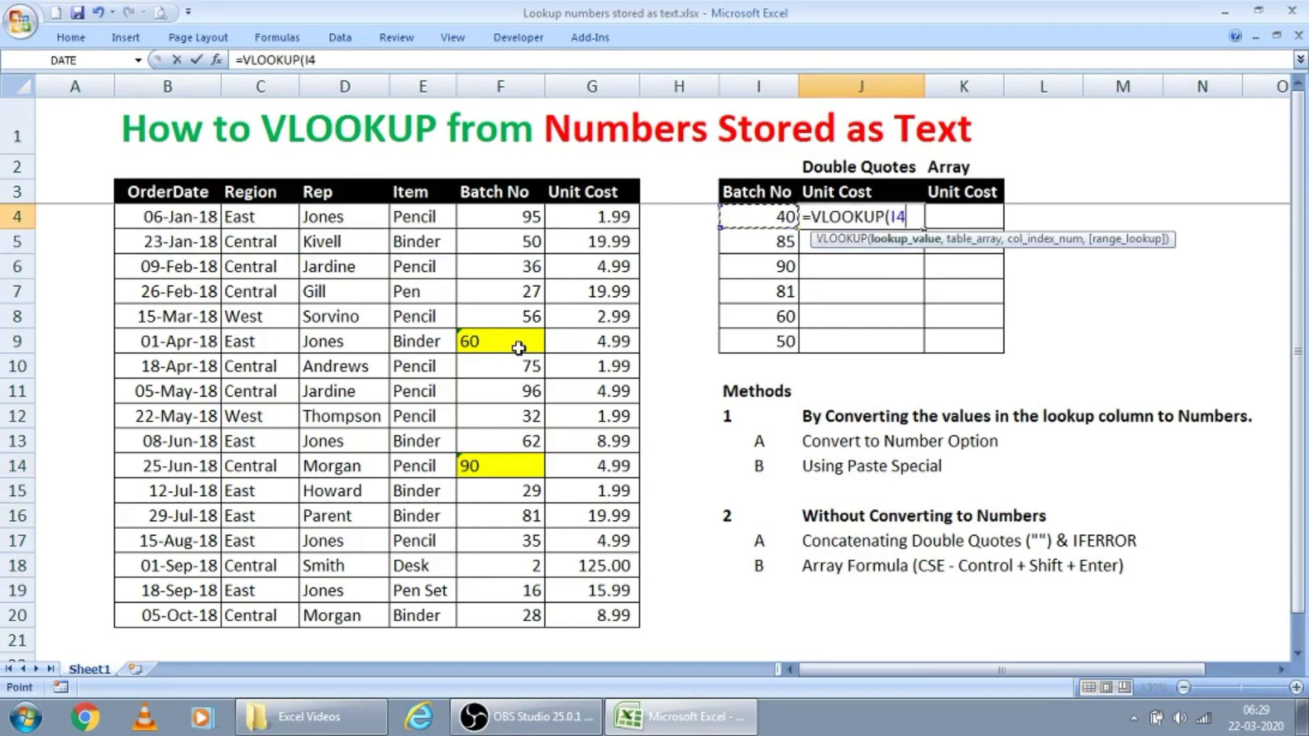
type(",")
key("Left")
key("Left")
key("Left")
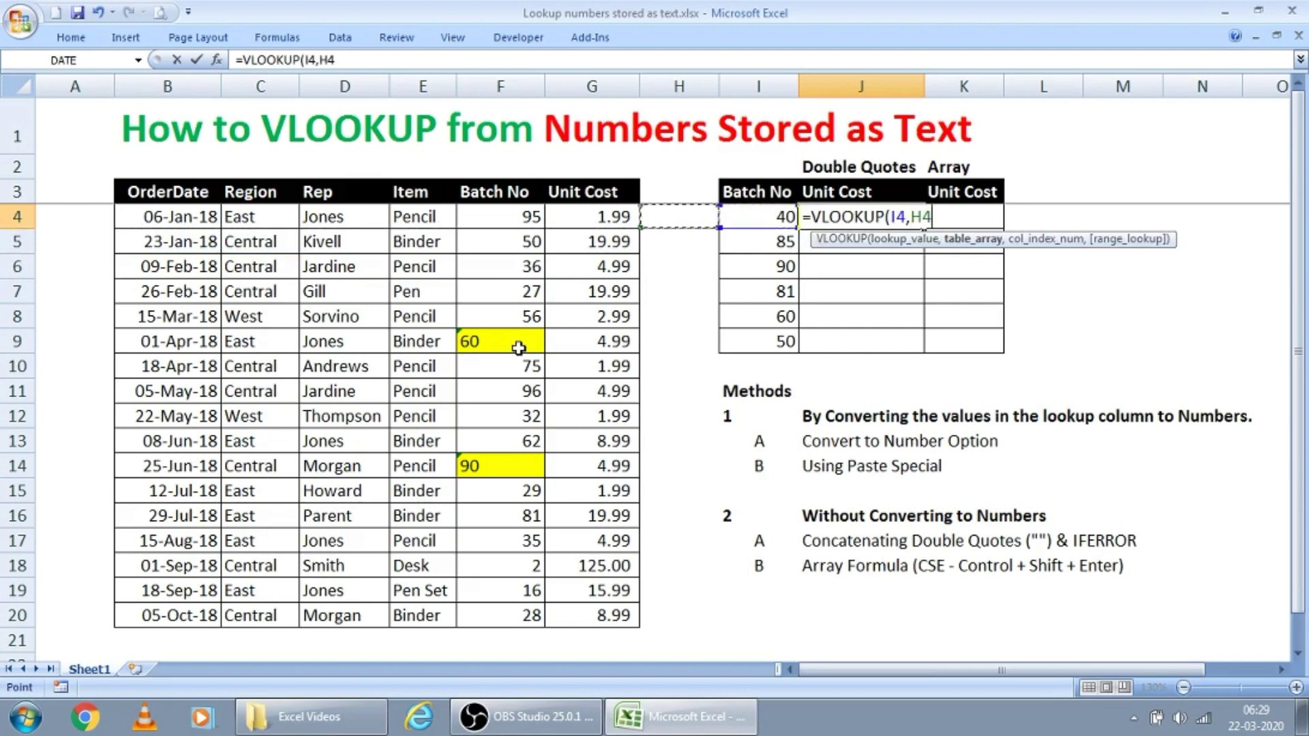
key("ctrl+shift+Down")
key("shift+Right")
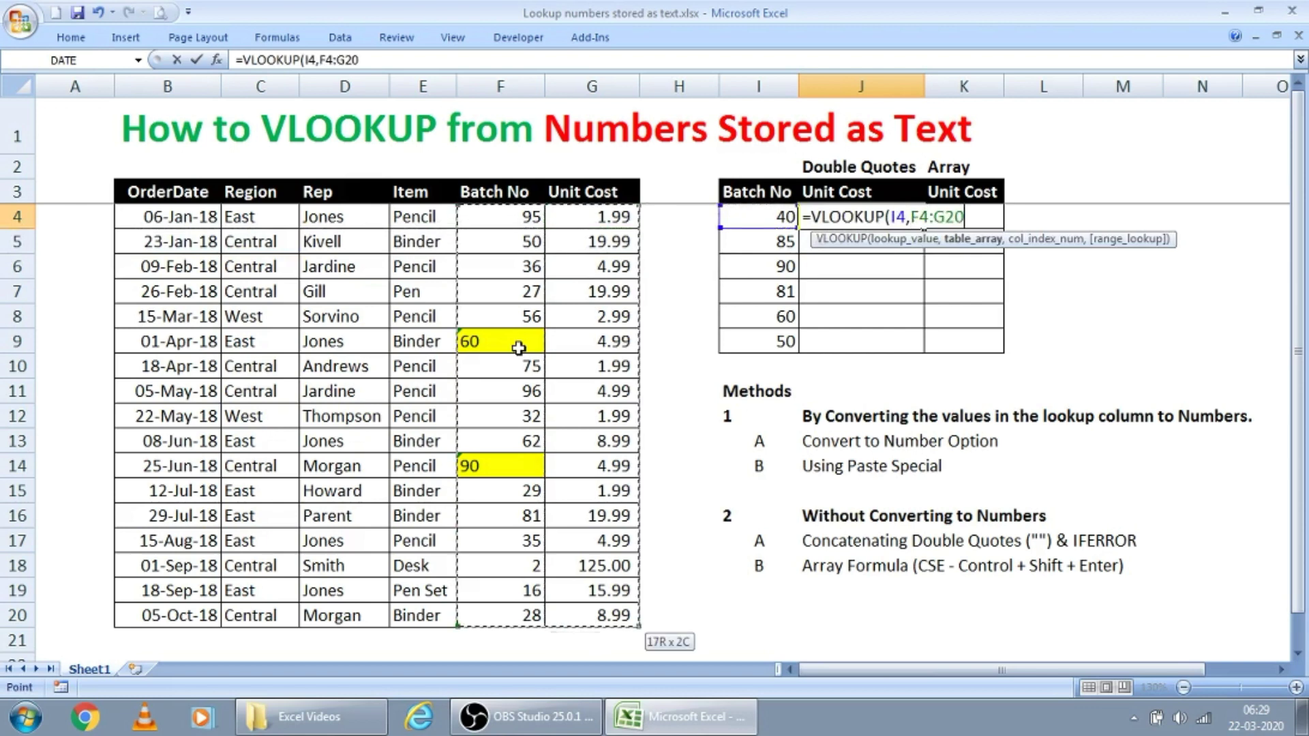
key("F4")
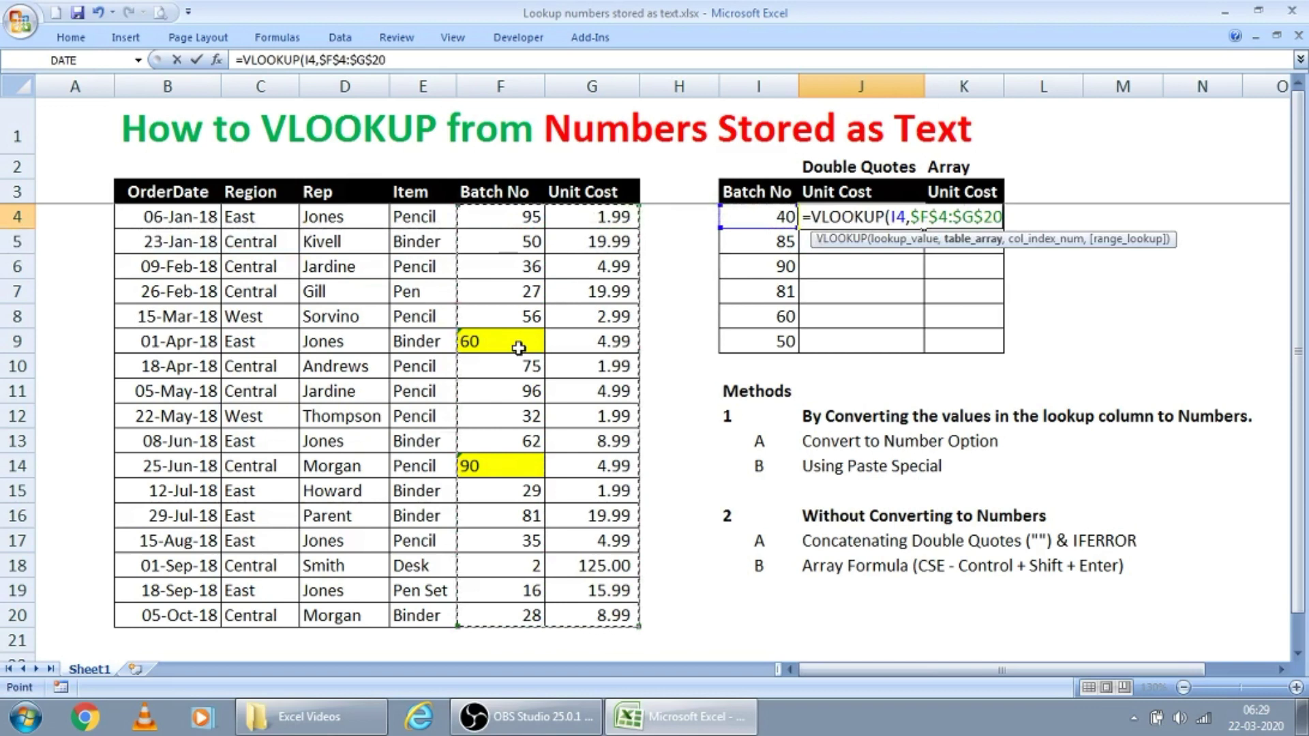
type(",2,")
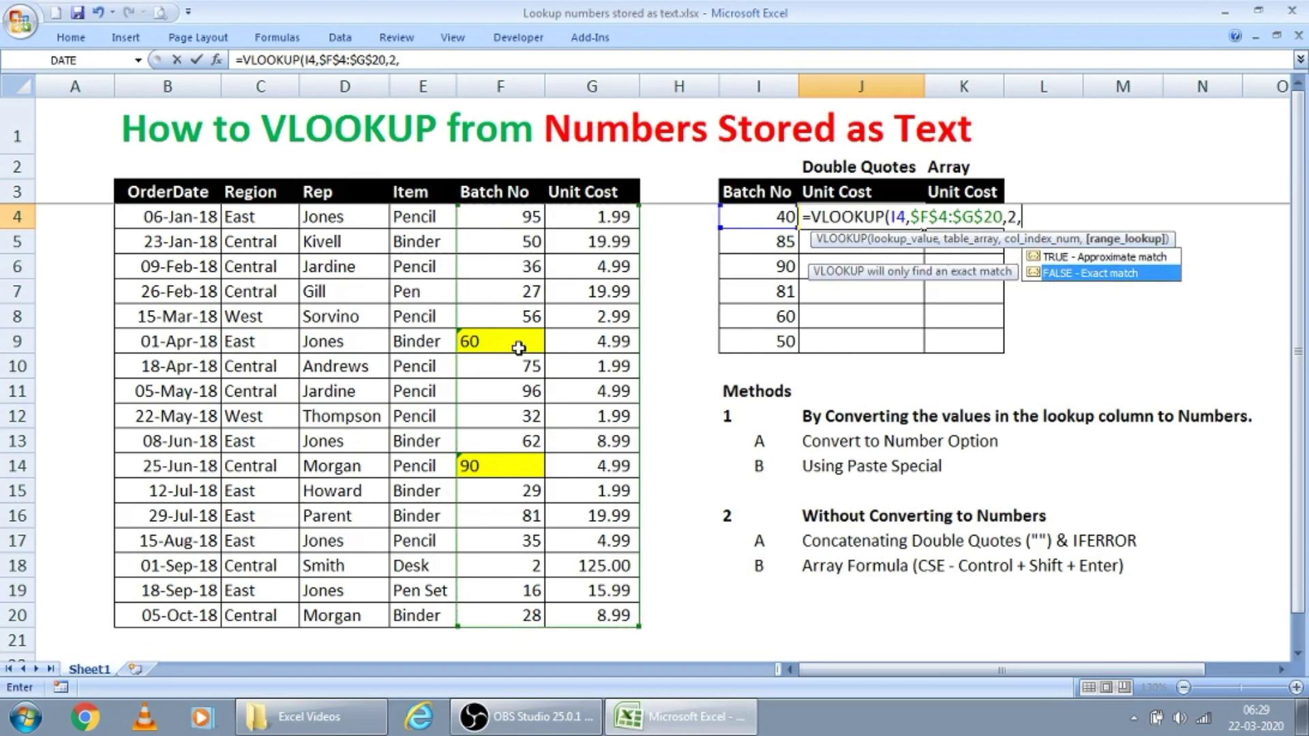
type("0")
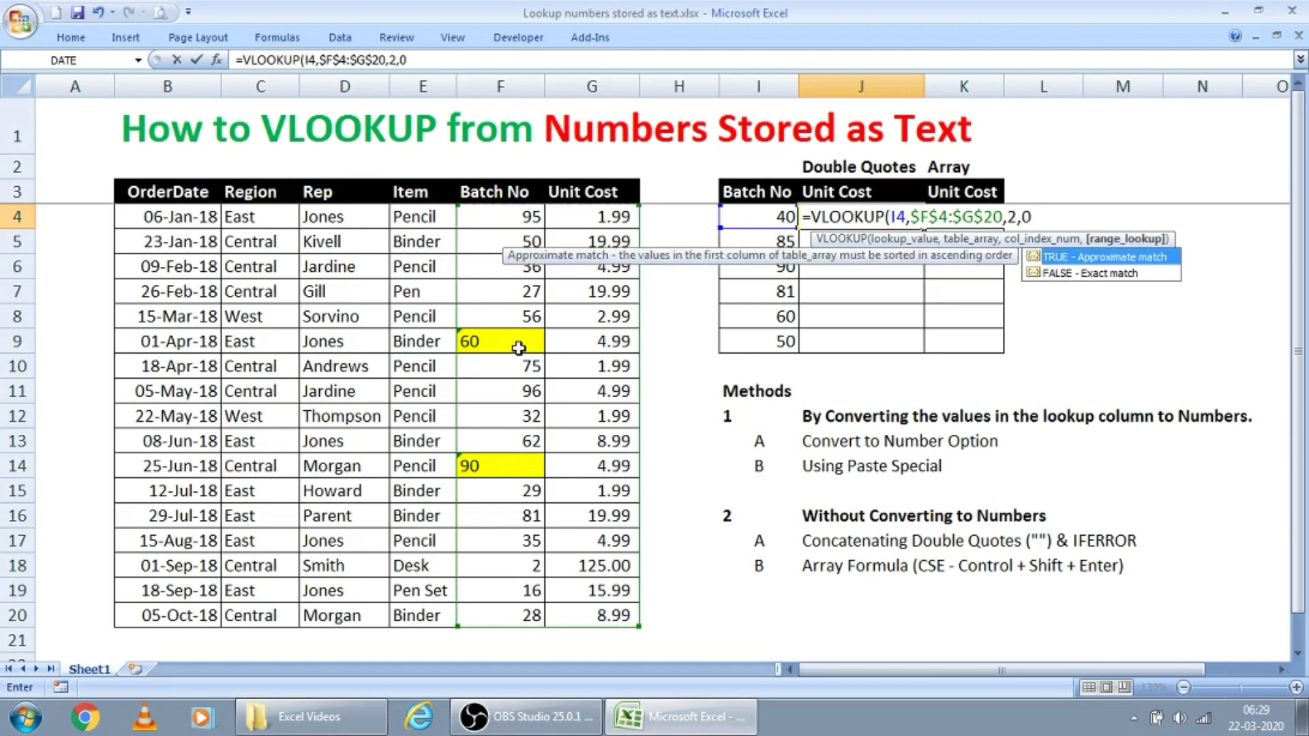
type(")")
key("Return")
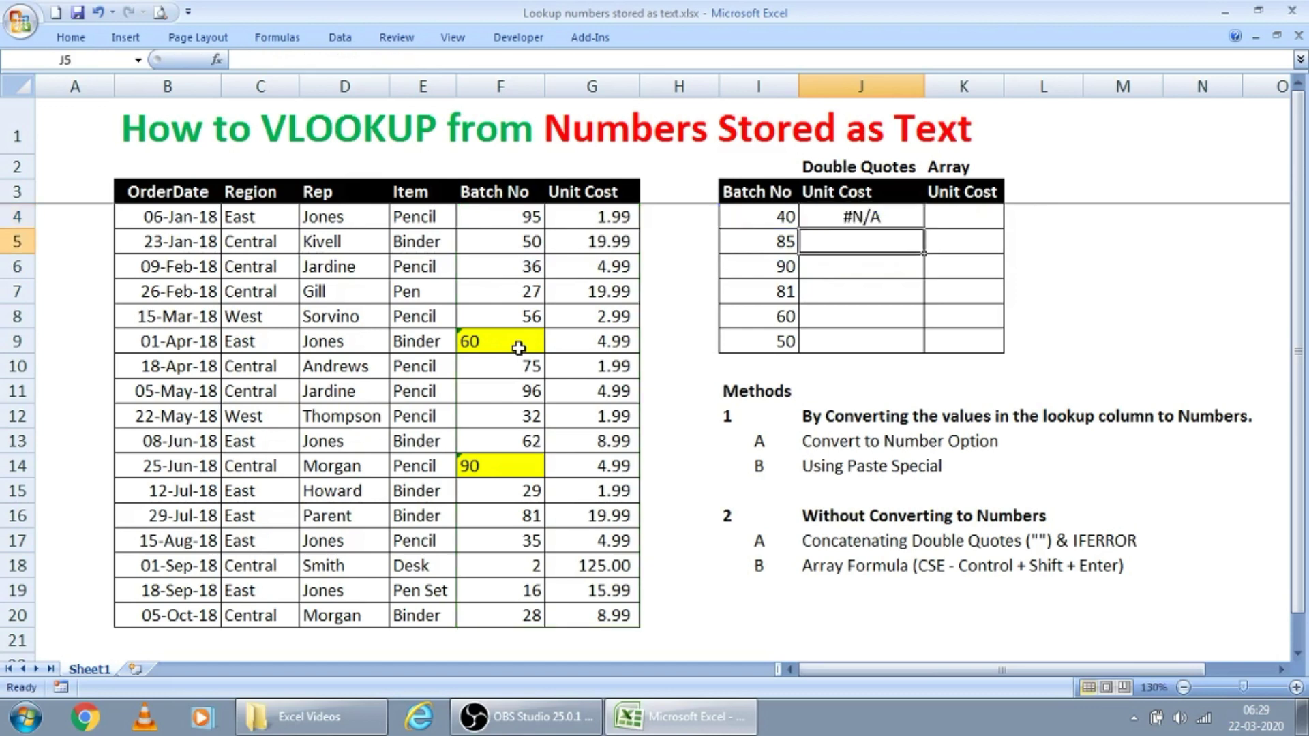
- Search the Batch No column F4:F20 for the copied batch 40 and find nothing
key("Up")
key("Left")
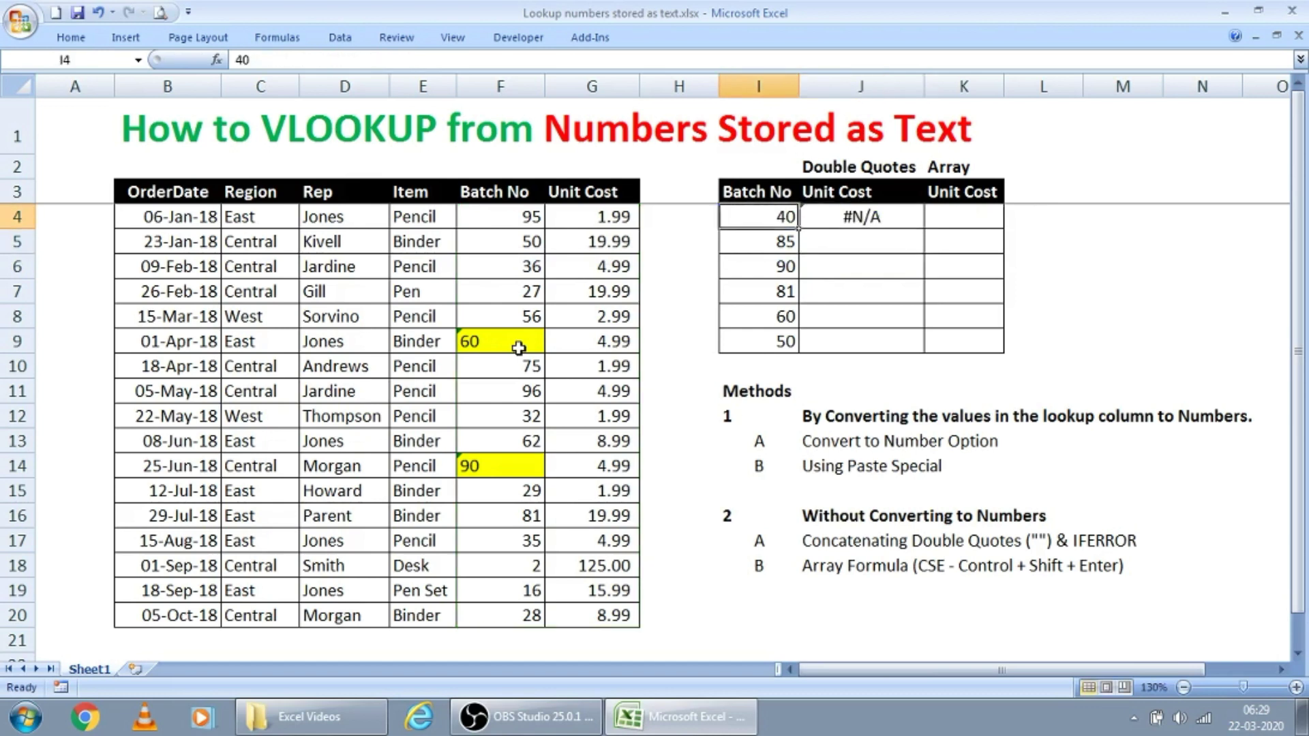
key("ctrl+c")
key("Left")
key("Left")
key("Left")
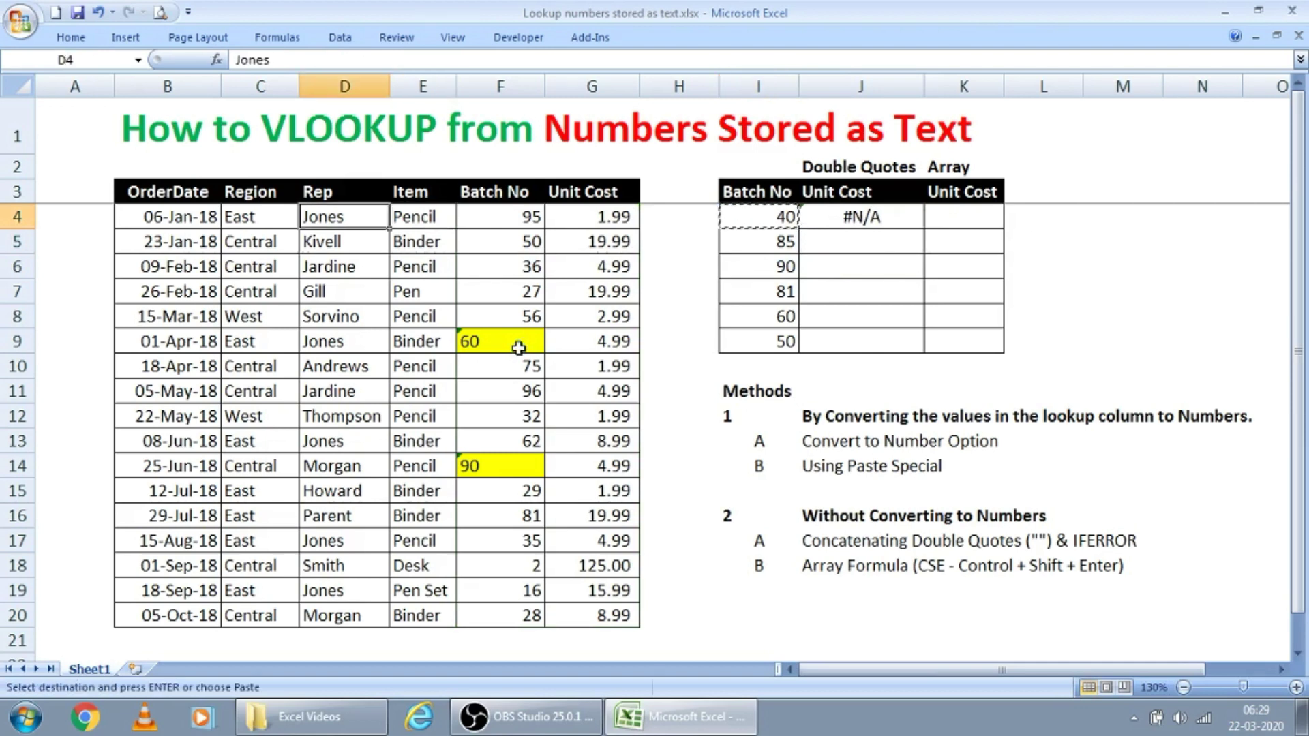
key("Left")
key("Left")
key("Right")
key("Right")
key("Right")
key("Right")
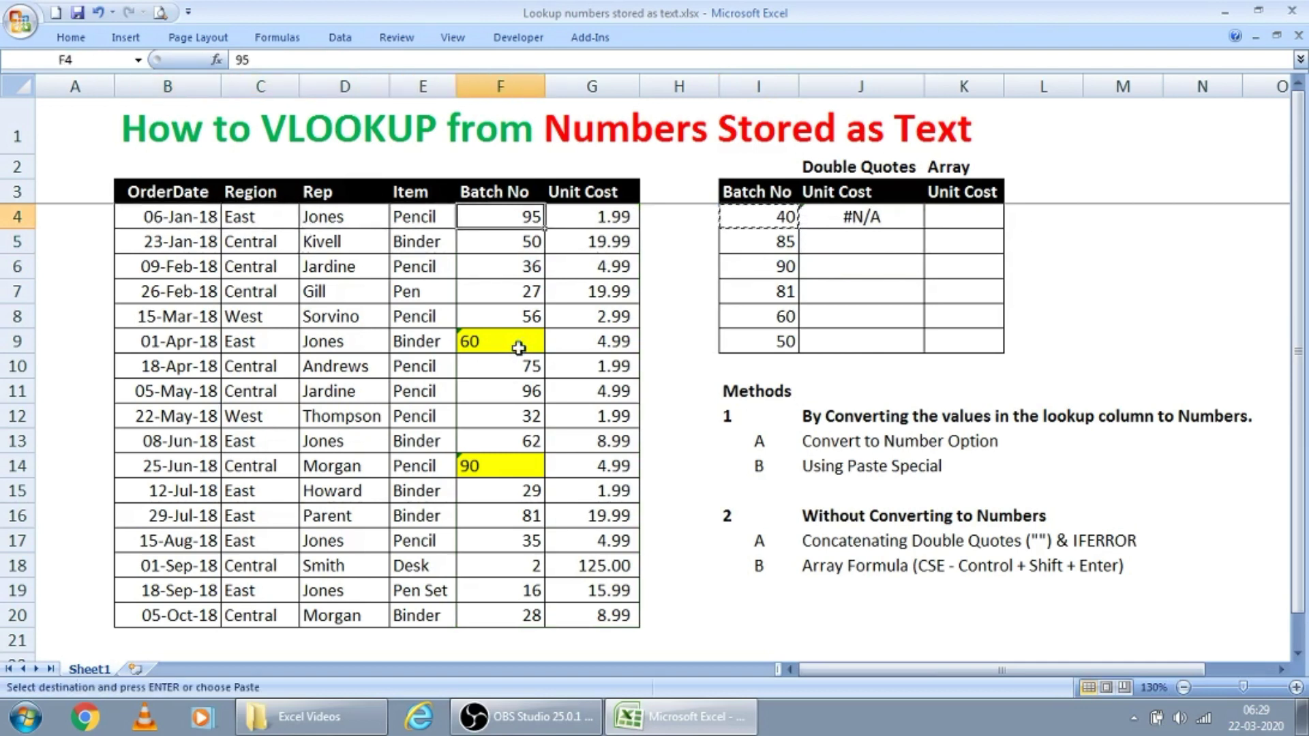
key("ctrl+shift+Down")
key("ctrl+f")
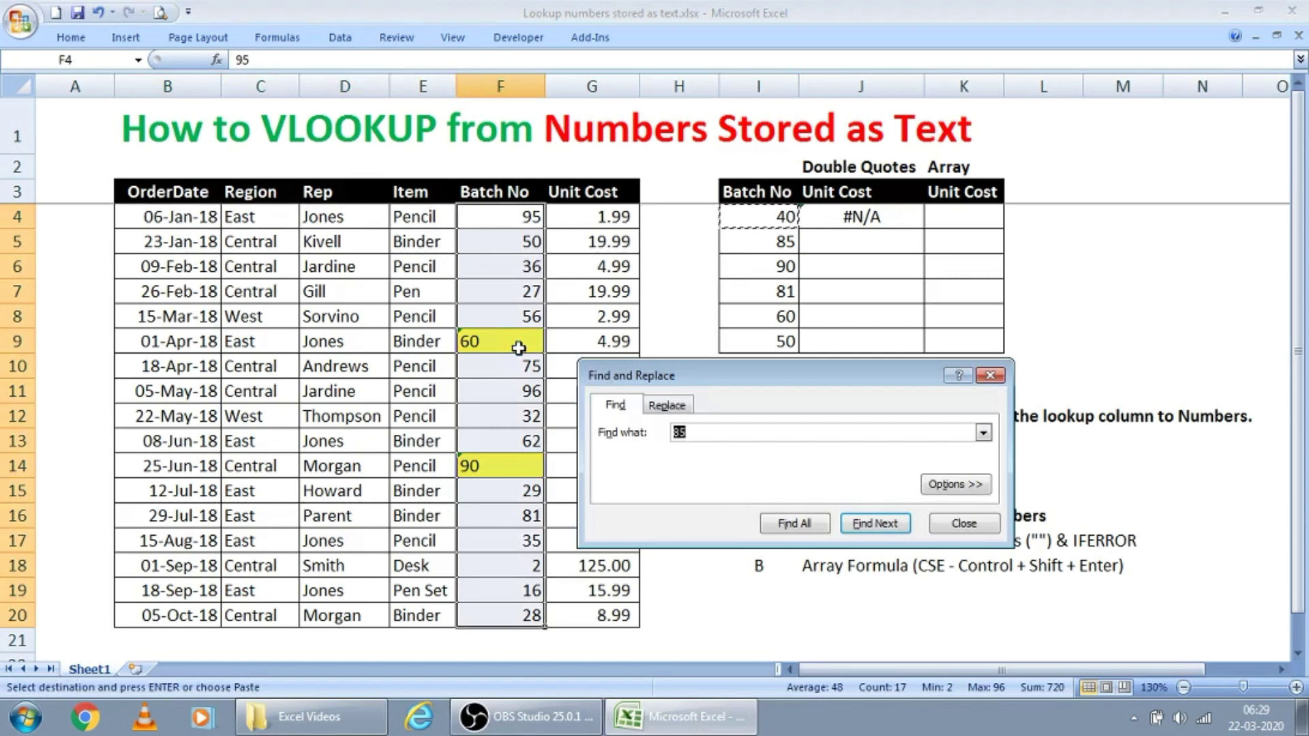
type("40")
key("Return")
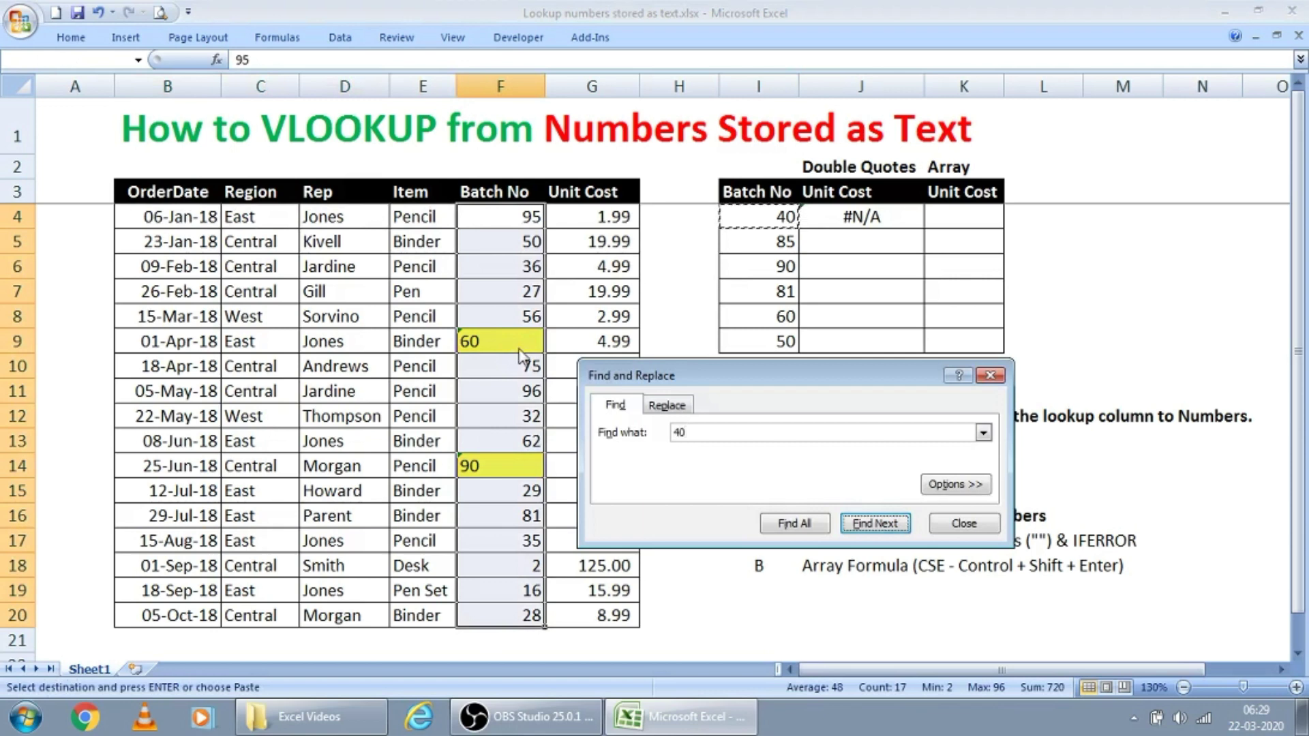
key("Return")
key("Escape")
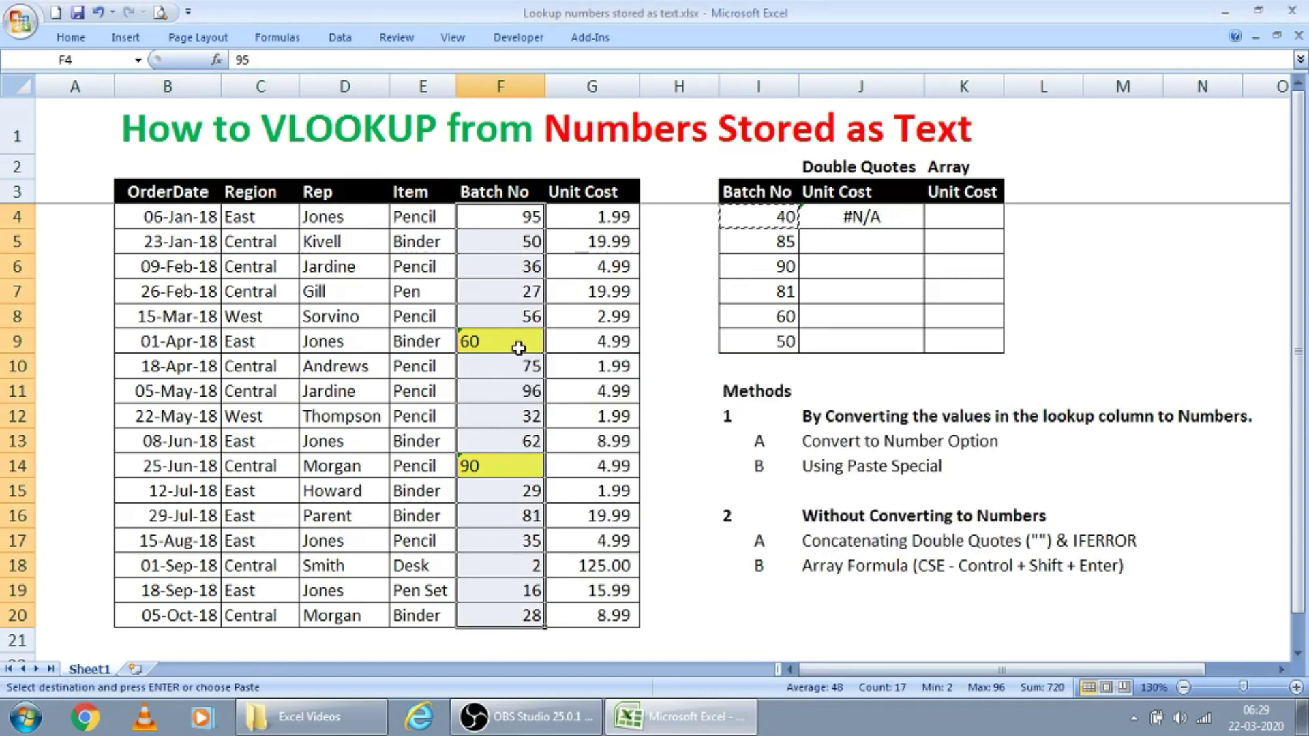
- Fill the J4 VLOOKUP down through J4:J9 for all six batch numbers
key("Right")
key("ctrl+Right")
key("Right")
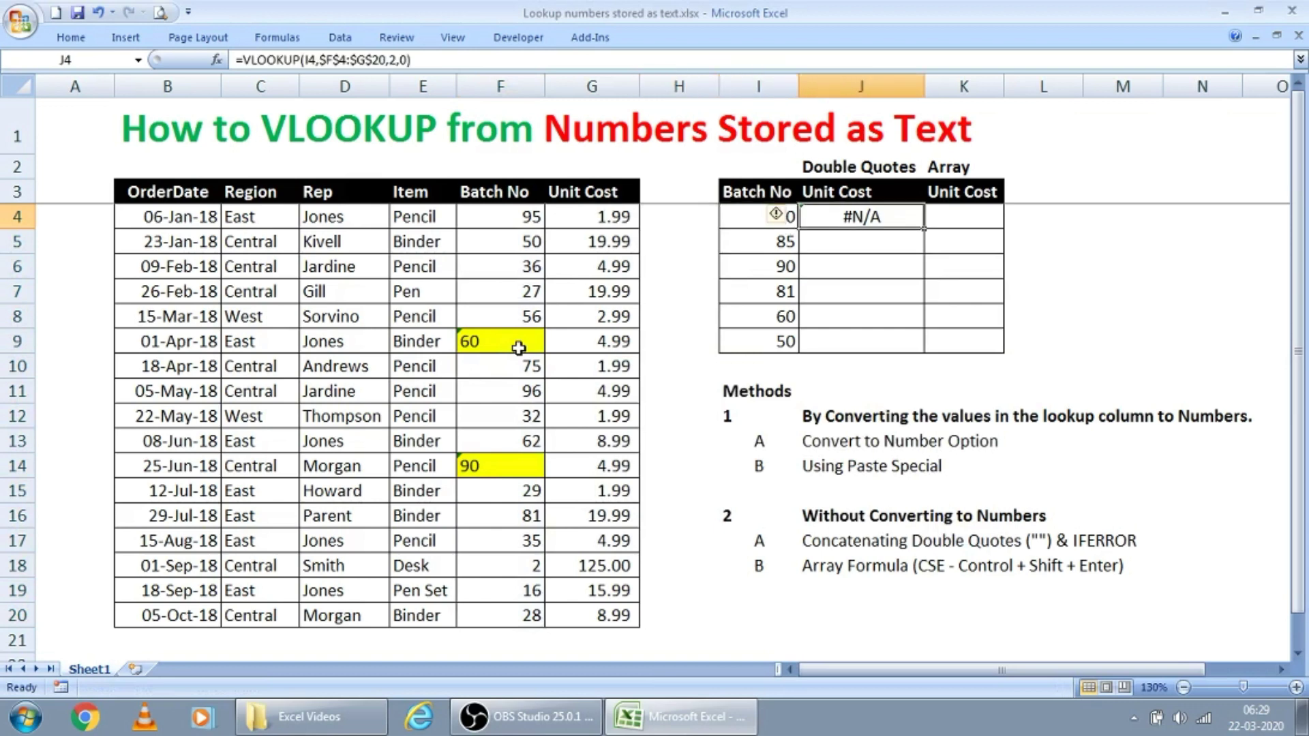
key("ctrl+c")
key("shift+Down")
key("shift+Down")
key("shift+Down")
key("shift+Down")
key("shift+Down")
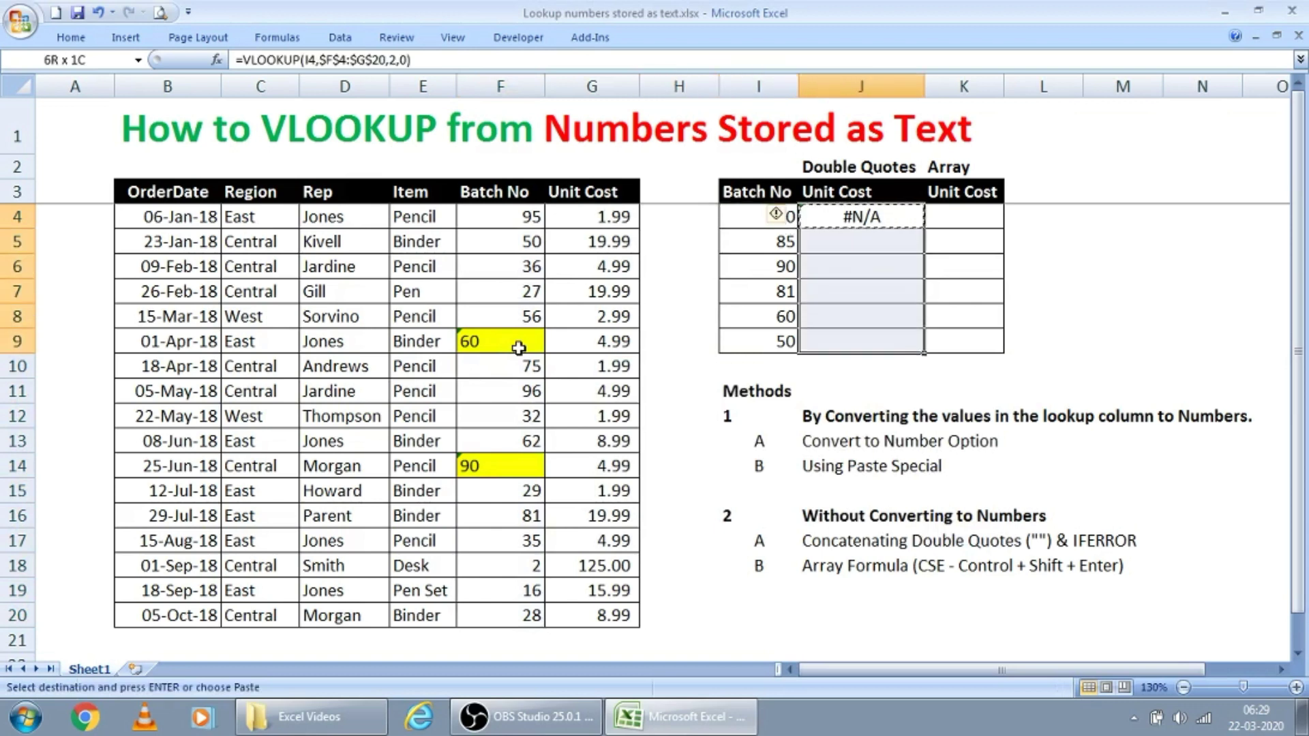
key("Return")
key("Down")
key("Down")
key("Down")
- Review the order table rows for batches 81 and 50, which return 19.99
key("Down")
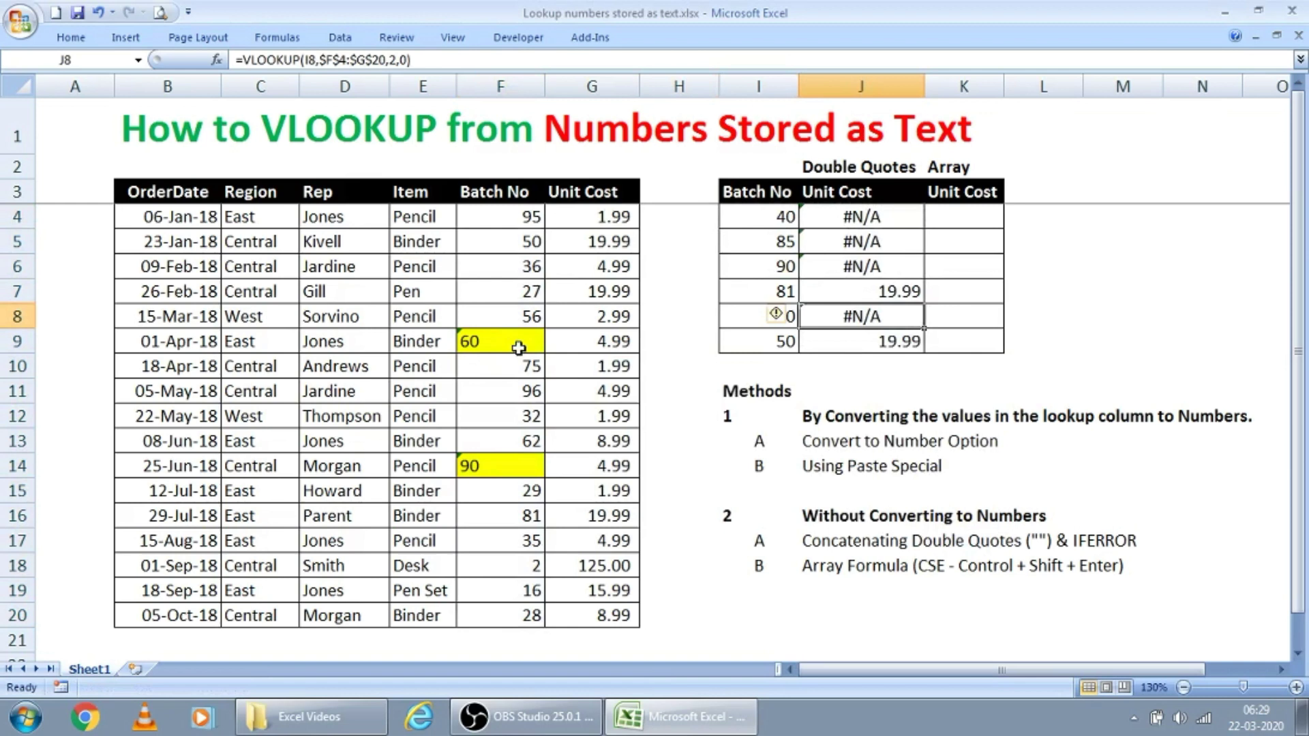
key("Left")
key("Up")
key("Left")
key("Left")
key("Left")
key("Down")
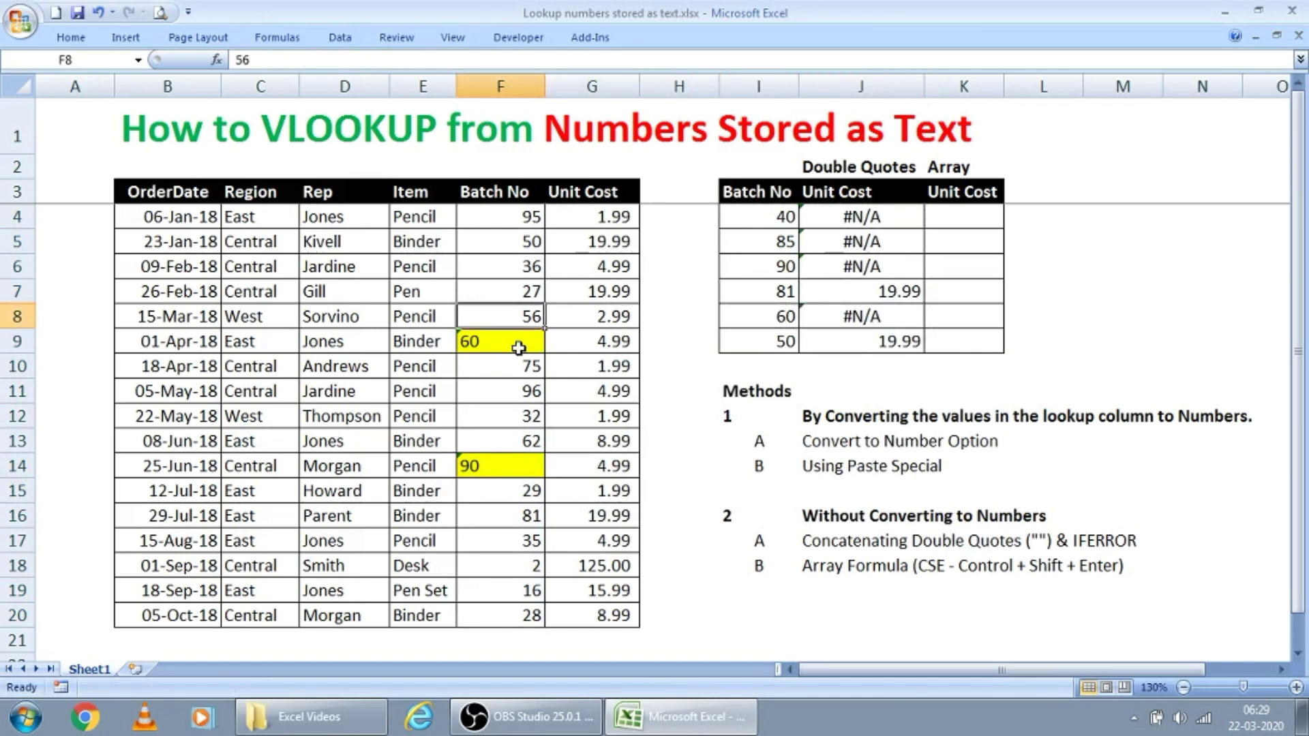
key("Down")
key("Down")
key("Down")
key("Down")
key("Down")
key("Down")
key("Down")
key("shift+Right")
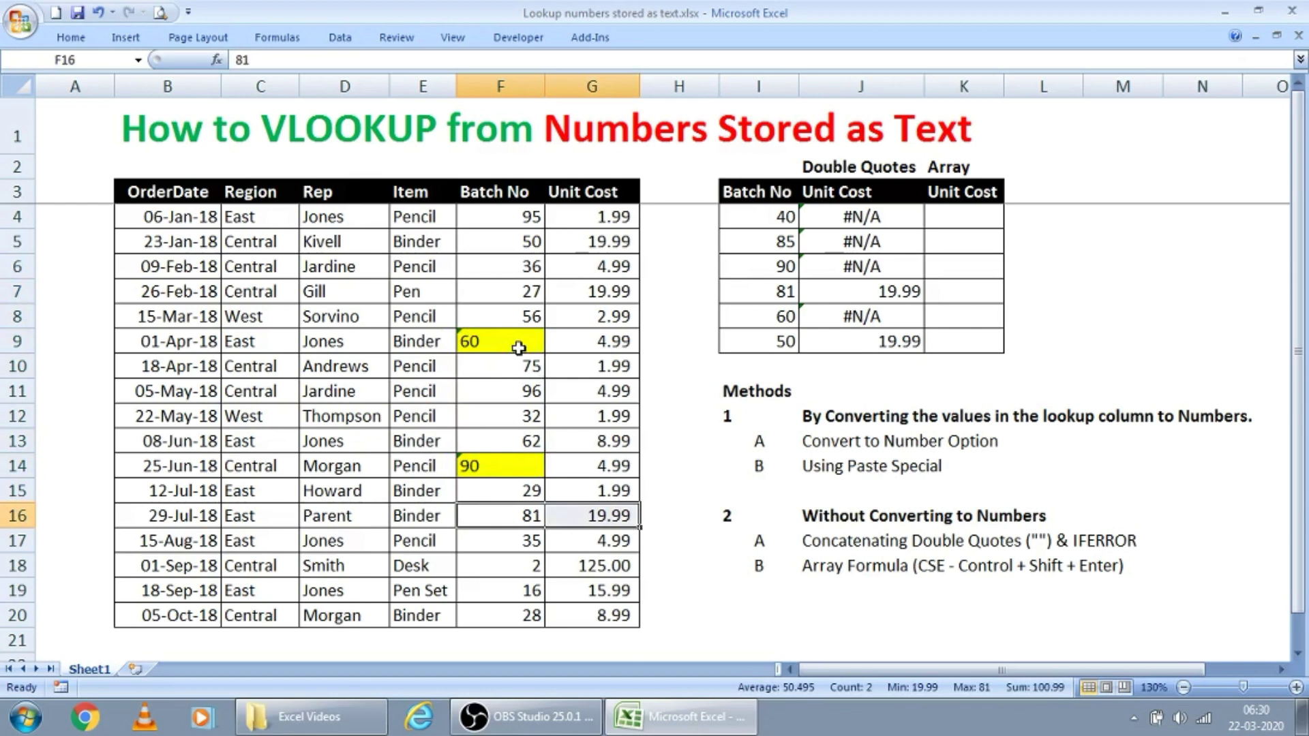
key("Right")
key("Right")
key("Up")
key("Up")
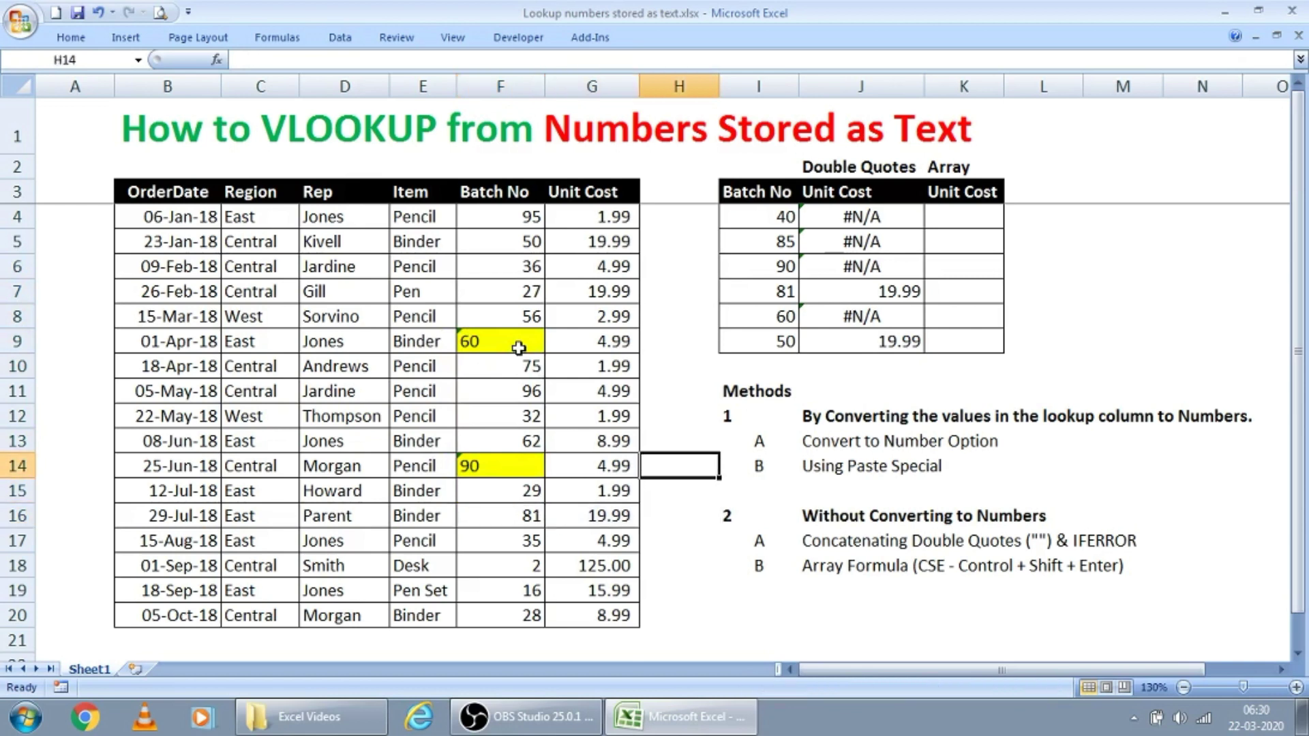
key("Up")
key("Left")
key("Left")
key("Up")
key("Up")
key("Up")
key("Up")
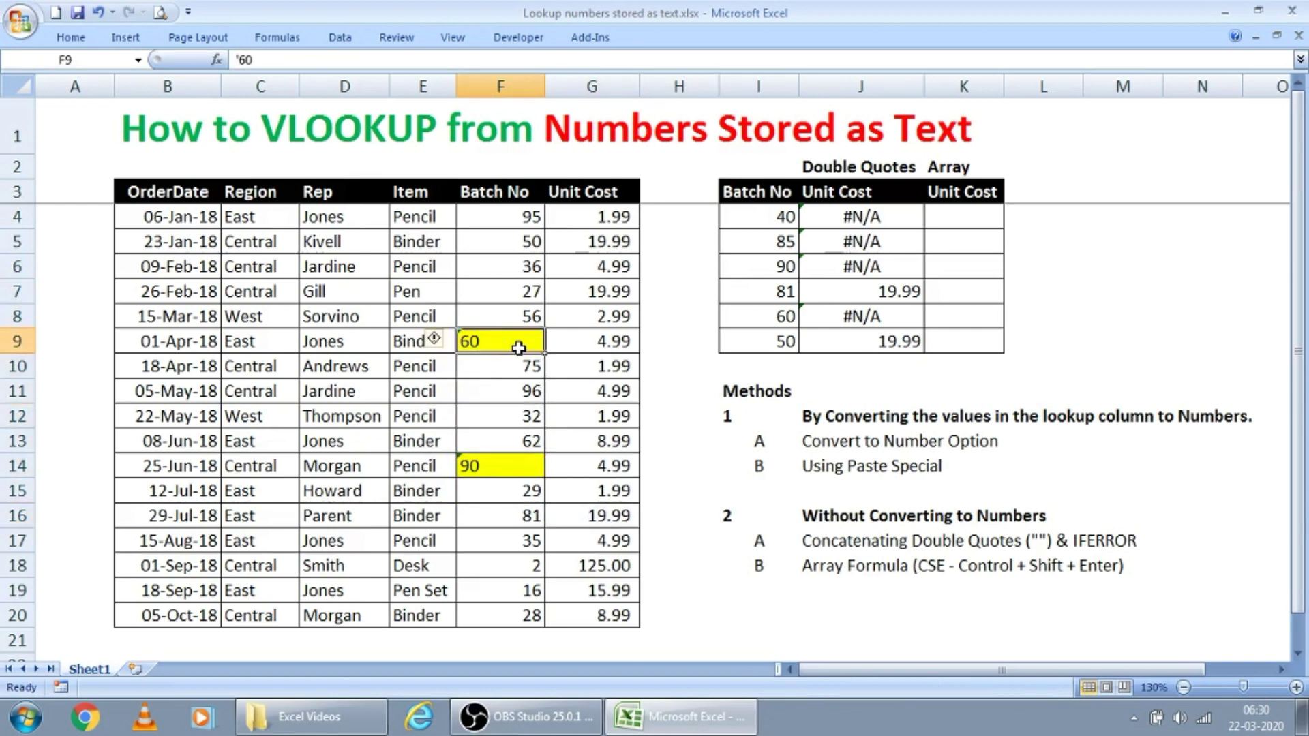
key("Up")
key("Up")
key("Up")
key("Up")
key("shift+Right")
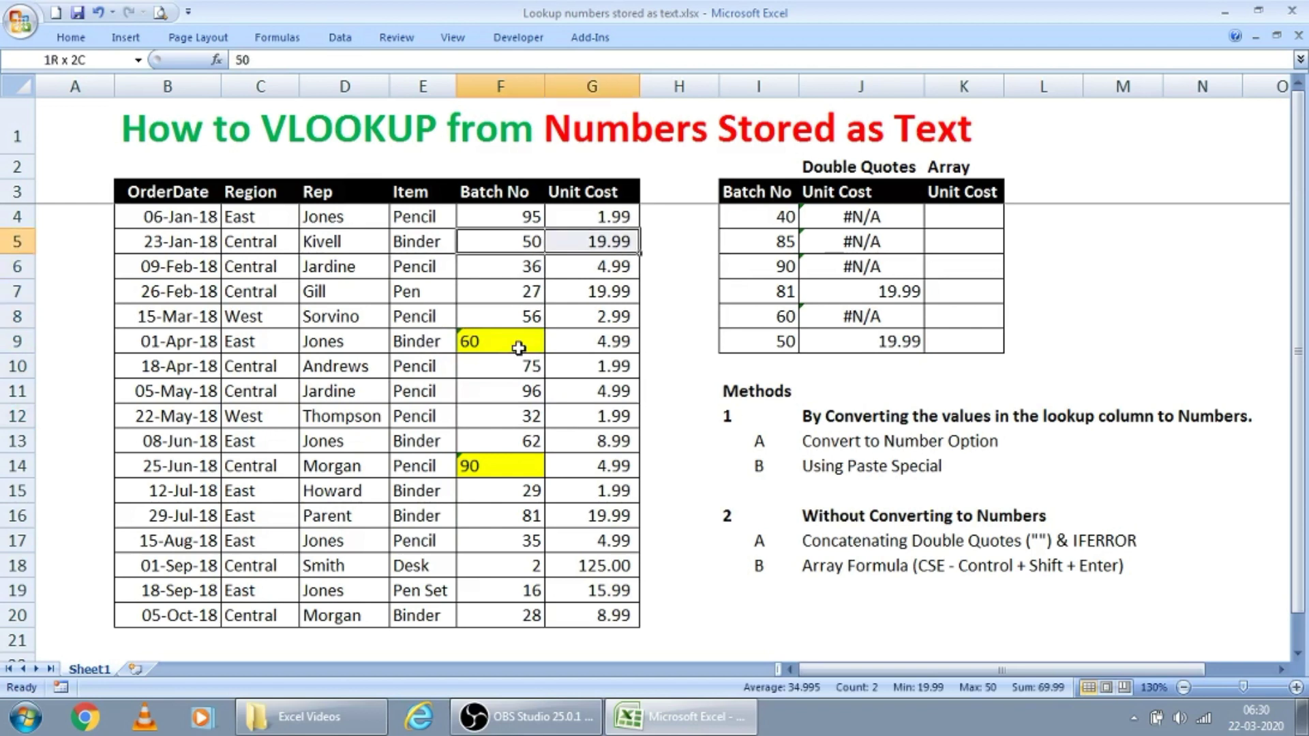
key("Right")
key("Right")
key("Right")
key("Right")
- Compare the #N/A results for text-stored batches 90 and 60 against the order table
key("Down")
key("Left")
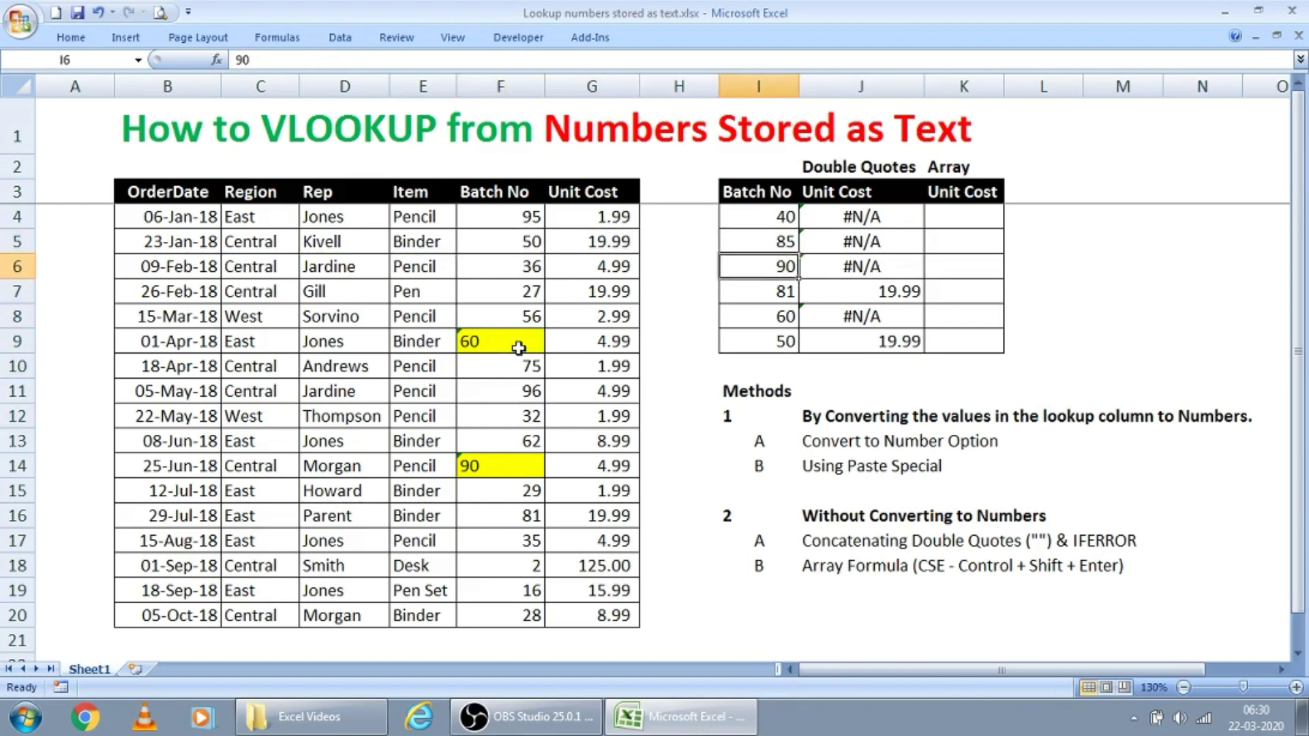
key("Down")
key("Down")
key("Up")
key("Up")
key("Right")
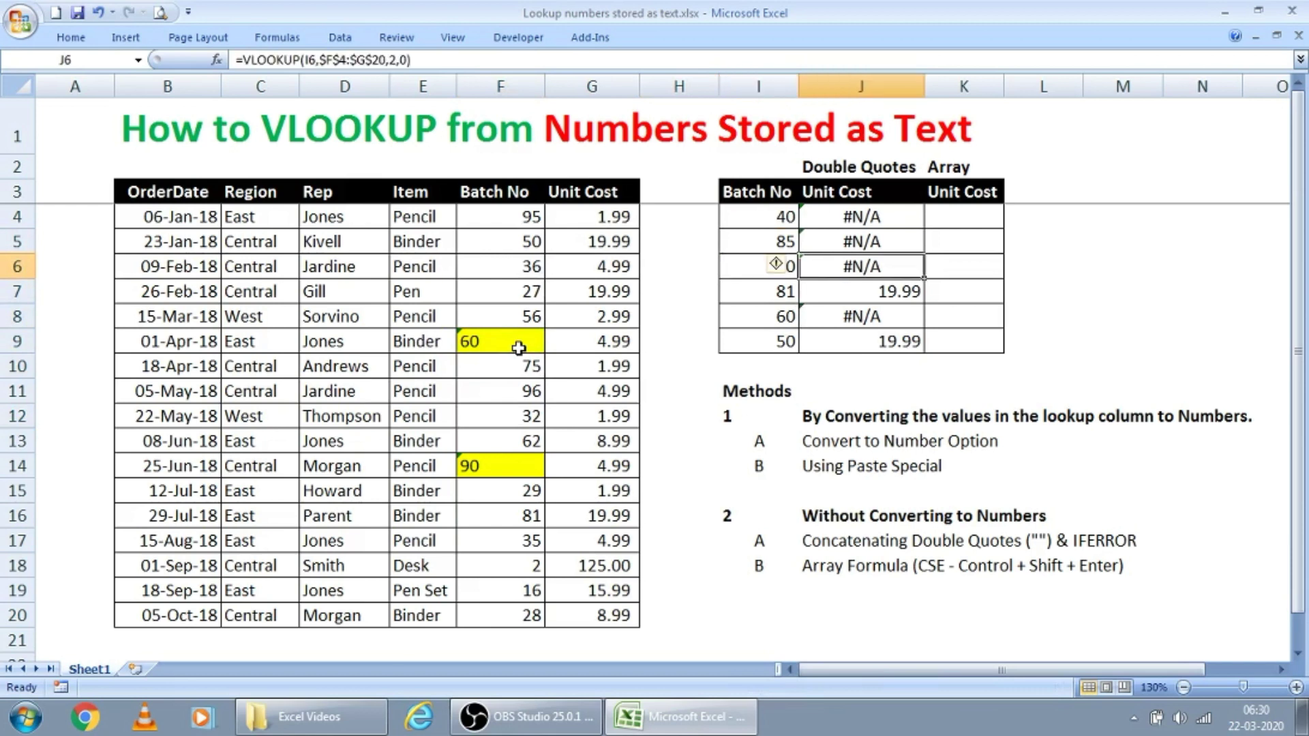
key("Left")
key("Left")
key("Left")
key("Left")
key("Left")
key("Down")
key("Down")
key("Down")
key("Right")
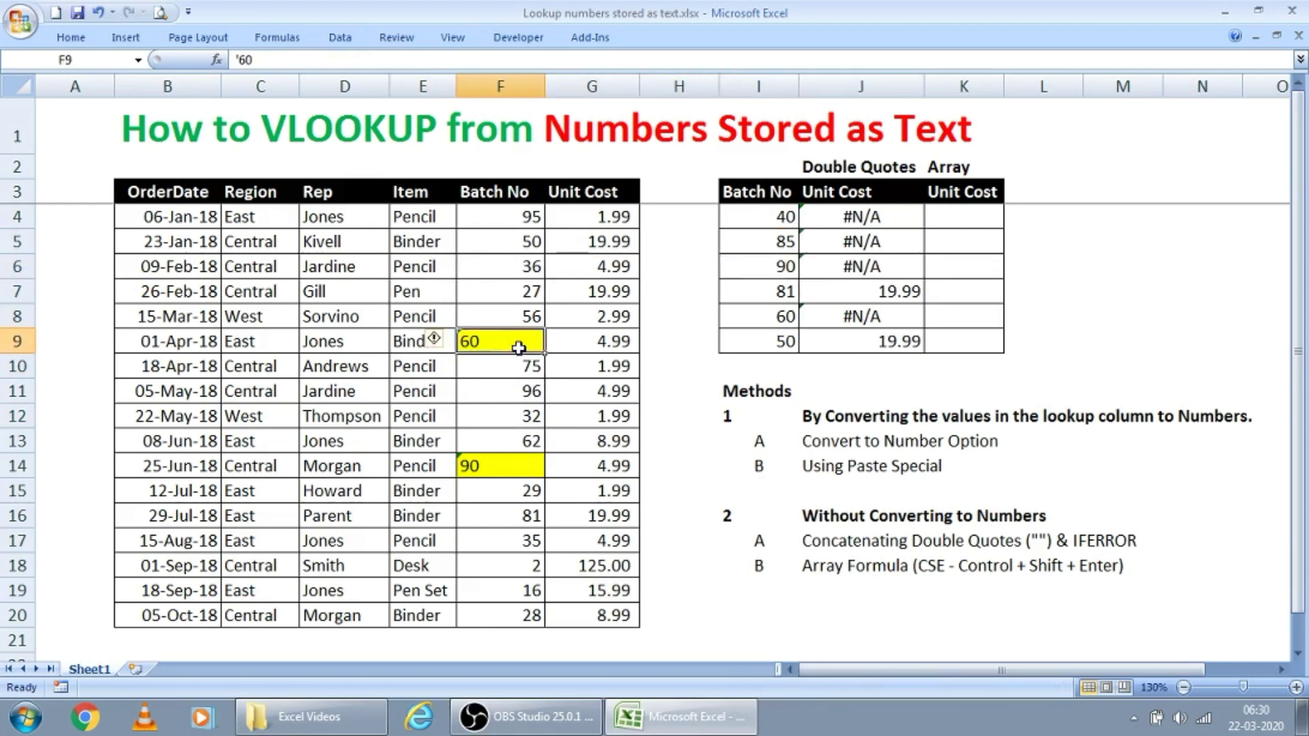
key("Right")
key("Right")
key("Right")
key("Right")
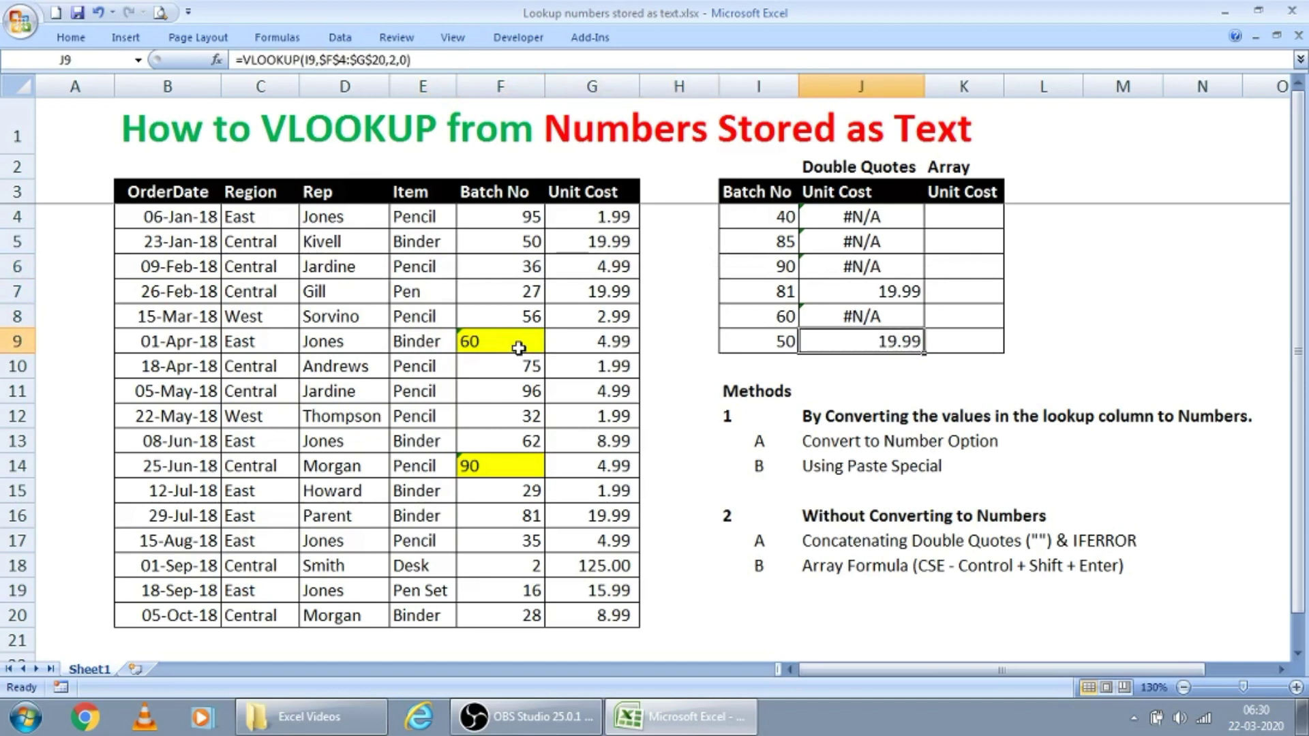
key("Up")
key("Up")
key("Up")
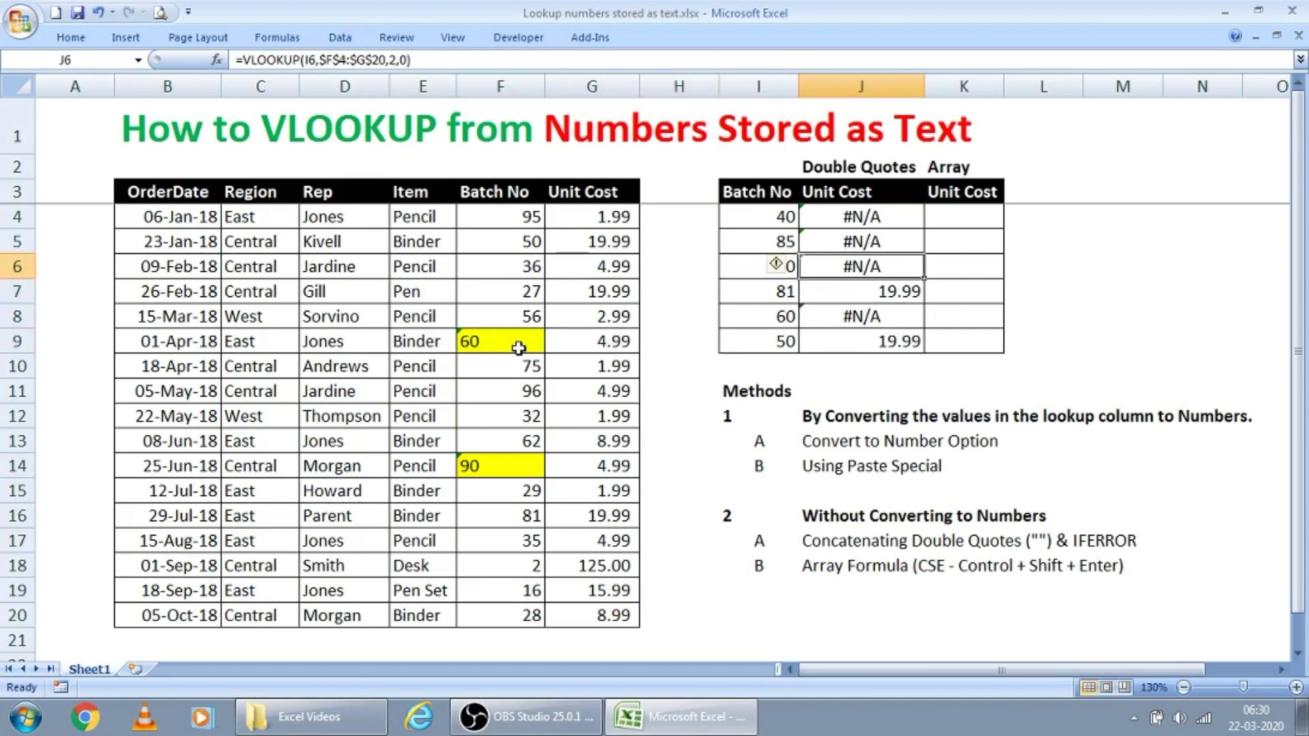
key("Up")
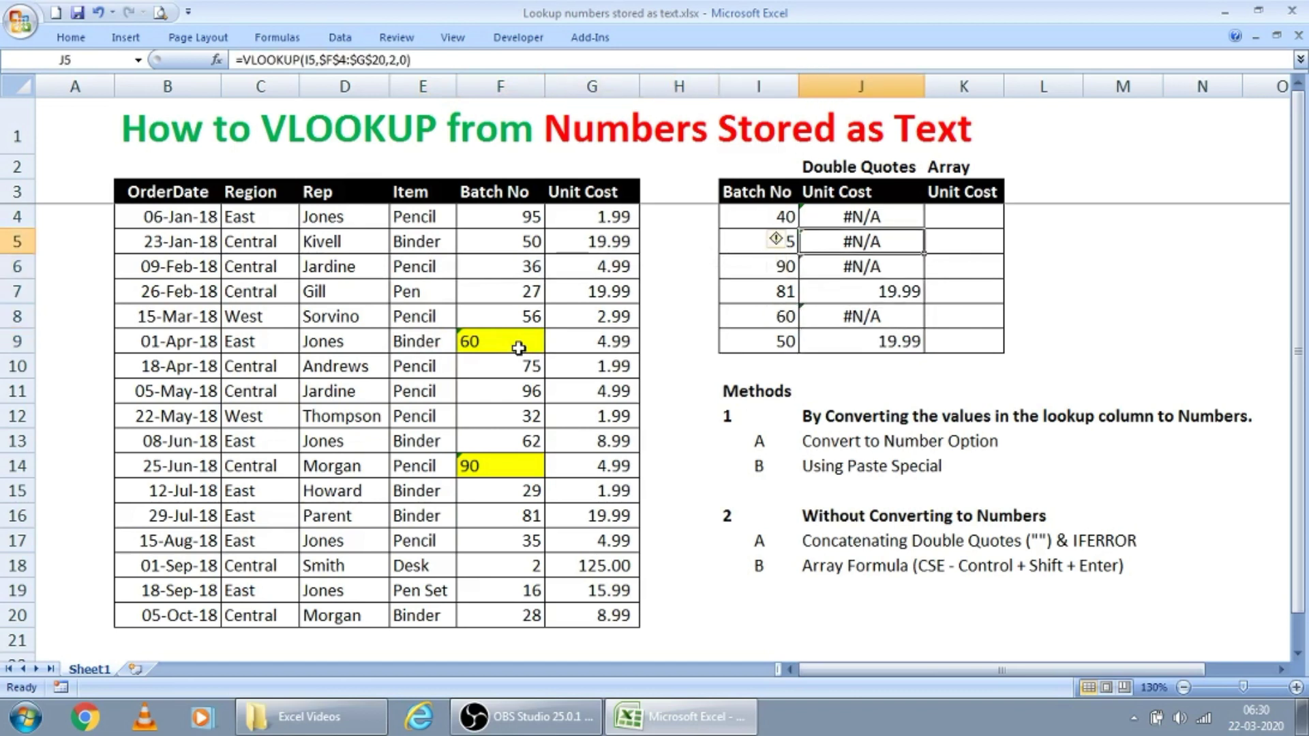
key("Up")
key("Up")
- Change J4 to =VLOOKUP(I4&"",$F$4:$G$20,2,0), appending an empty string to the lookup value
key("Down")
key("F2")
key("Home")
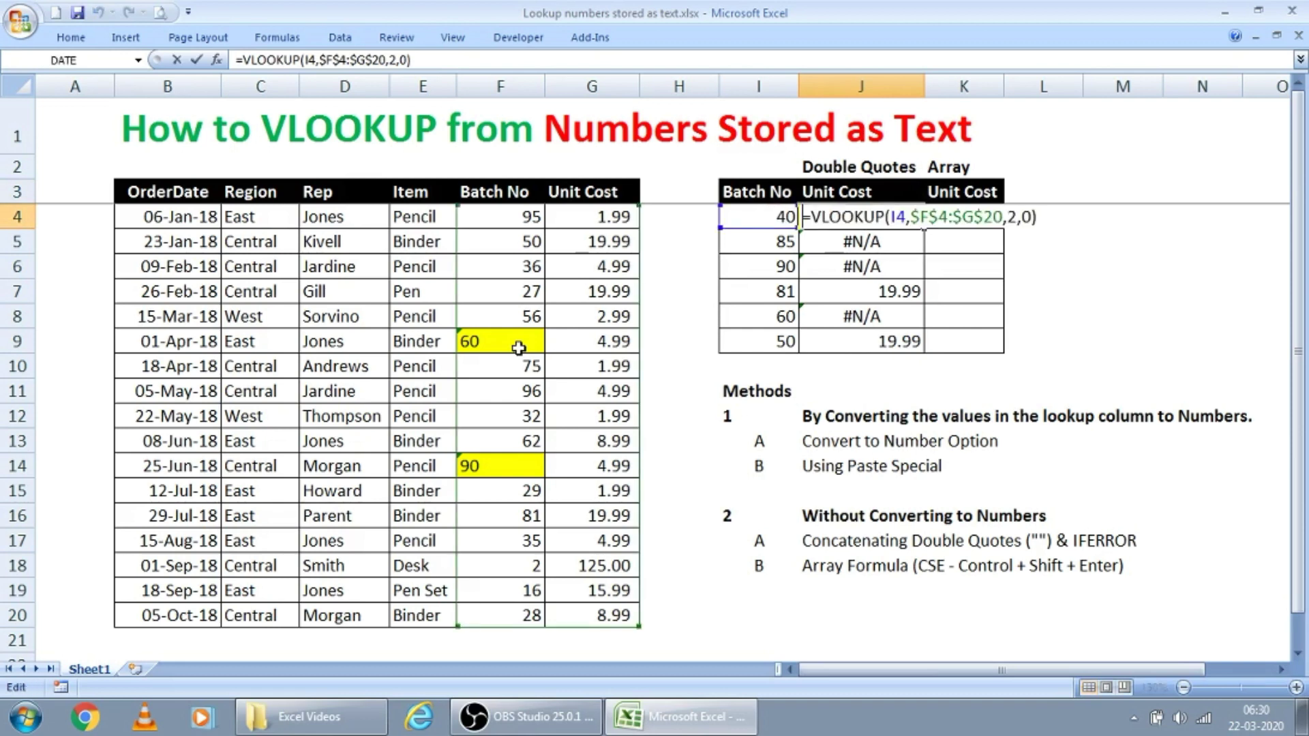
key("Right")
key("Right")
key("Right")
key("Right")
key("Right")
key("Right")
key("Right")
key("Right")
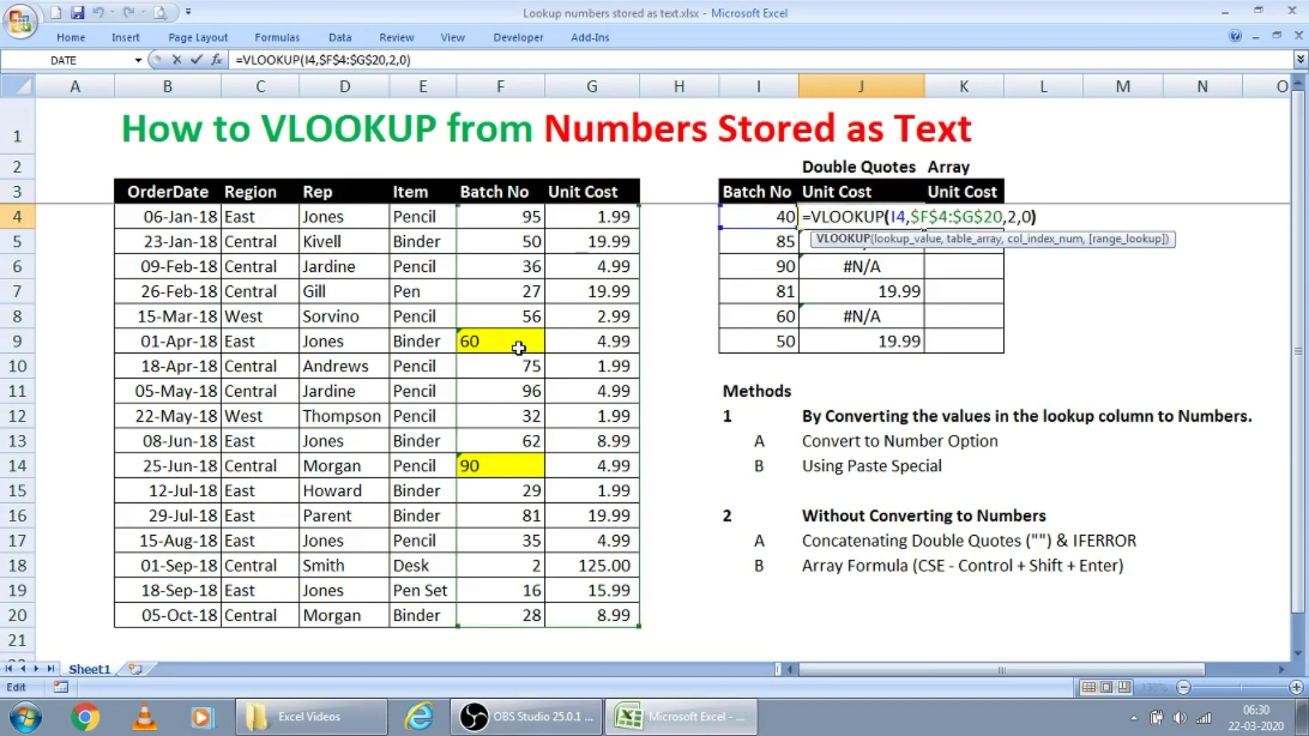
key("Right")
key("Right")
type("&")
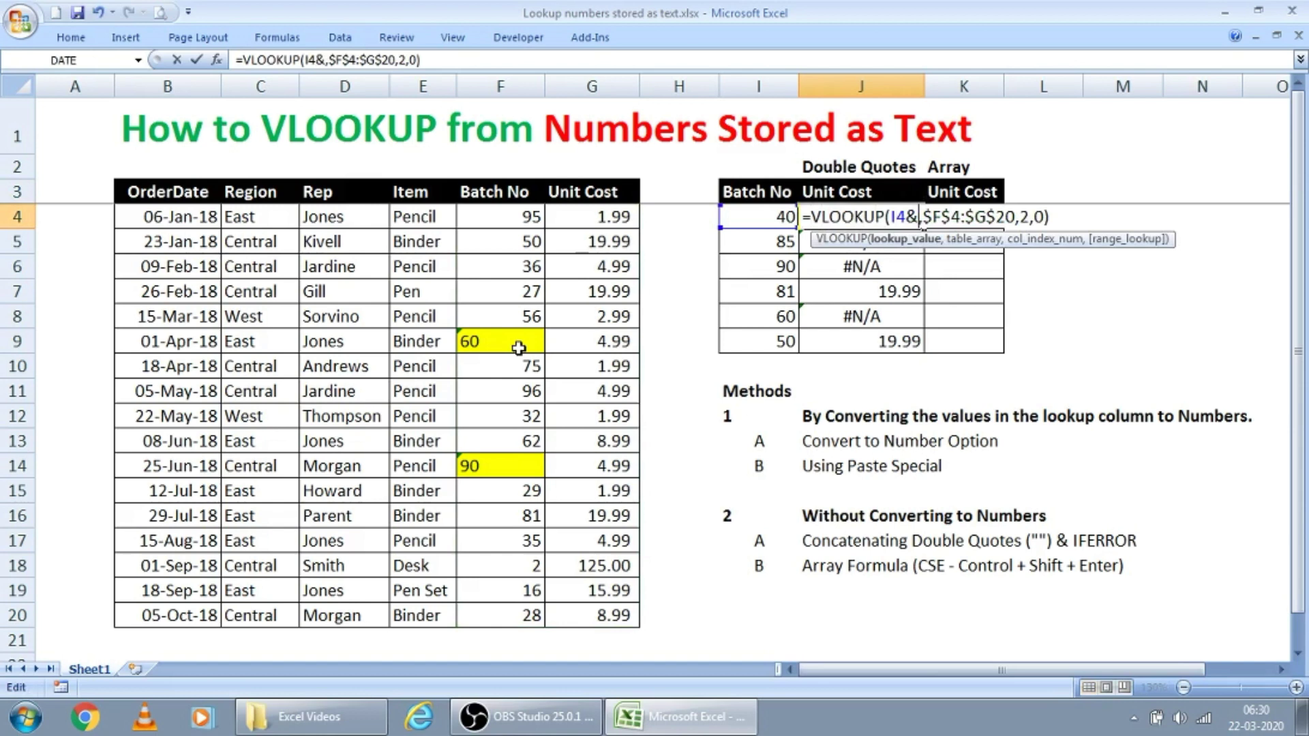
type("\"\"")
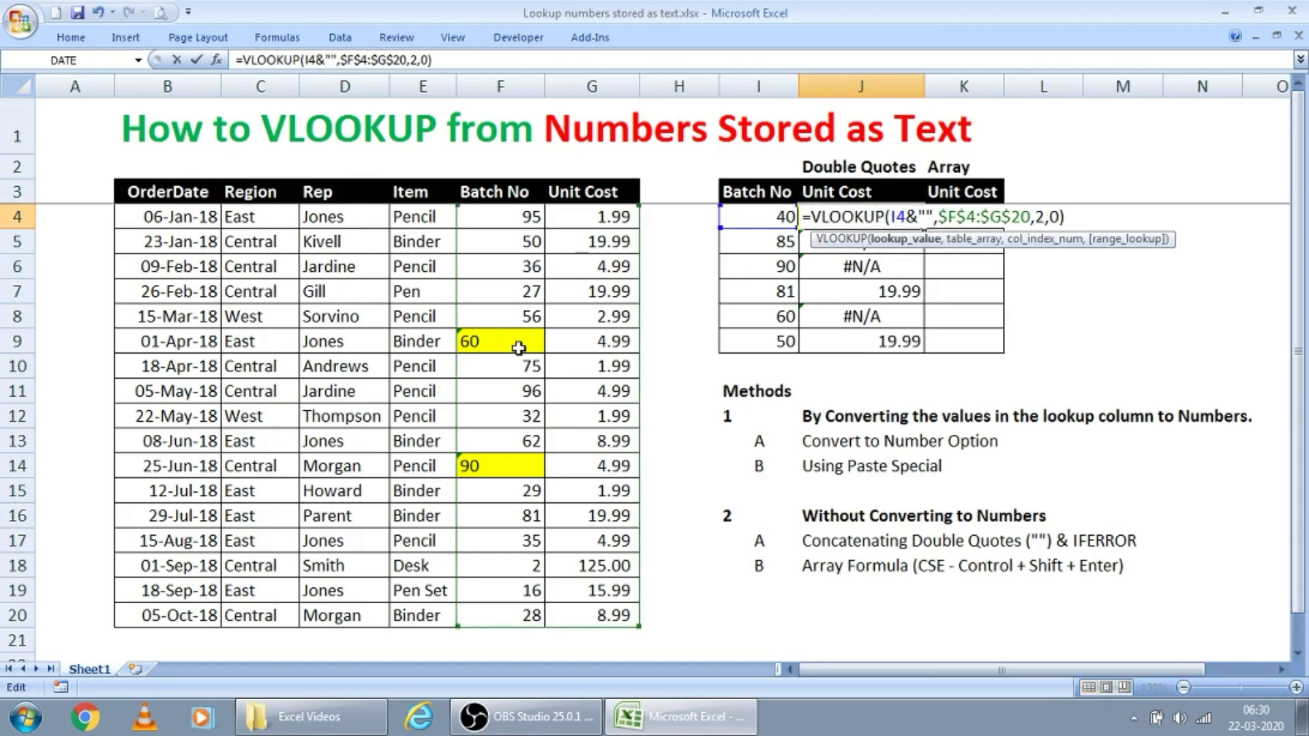
key("Return")
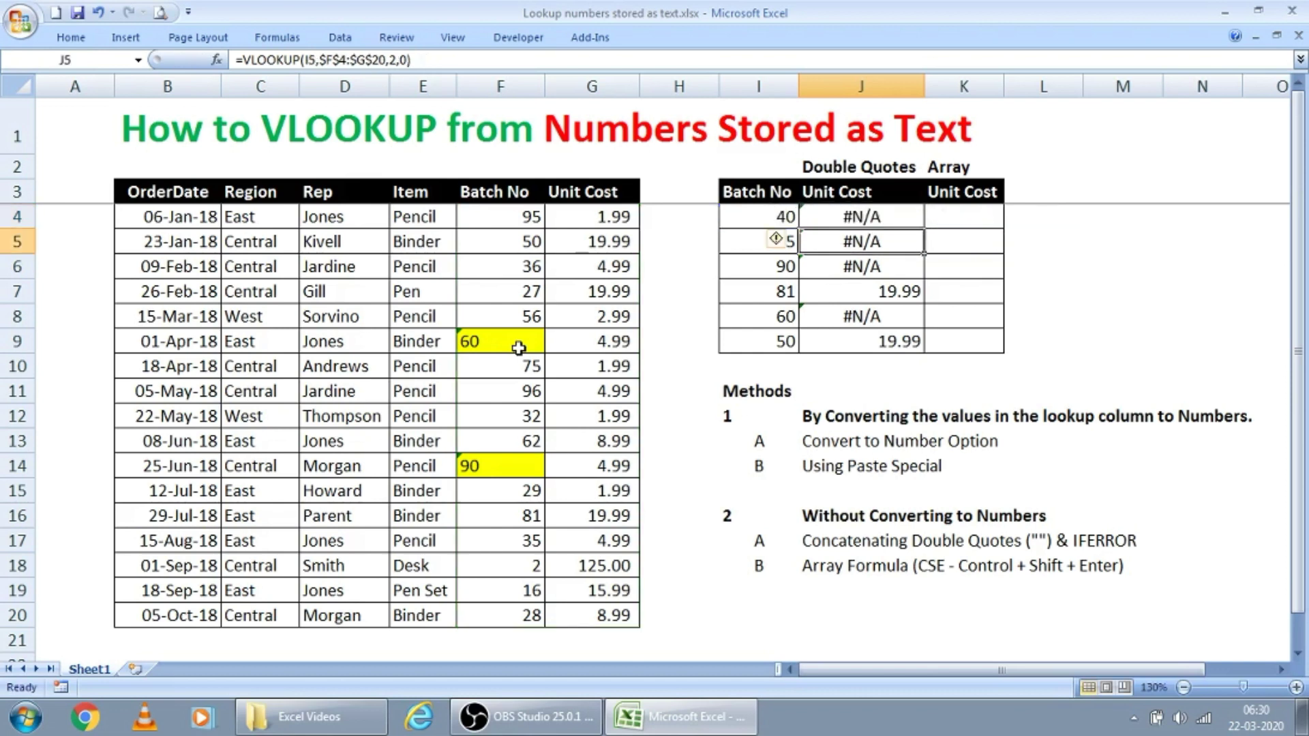
- Fill the &"" lookup down J4:J9 and check it returns 4.99 for batches 90 and 60
key("Up")
key("ctrl+c")
key("shift+Down")
key("shift+Down")
key("shift+Down")
key("ctrl+v")
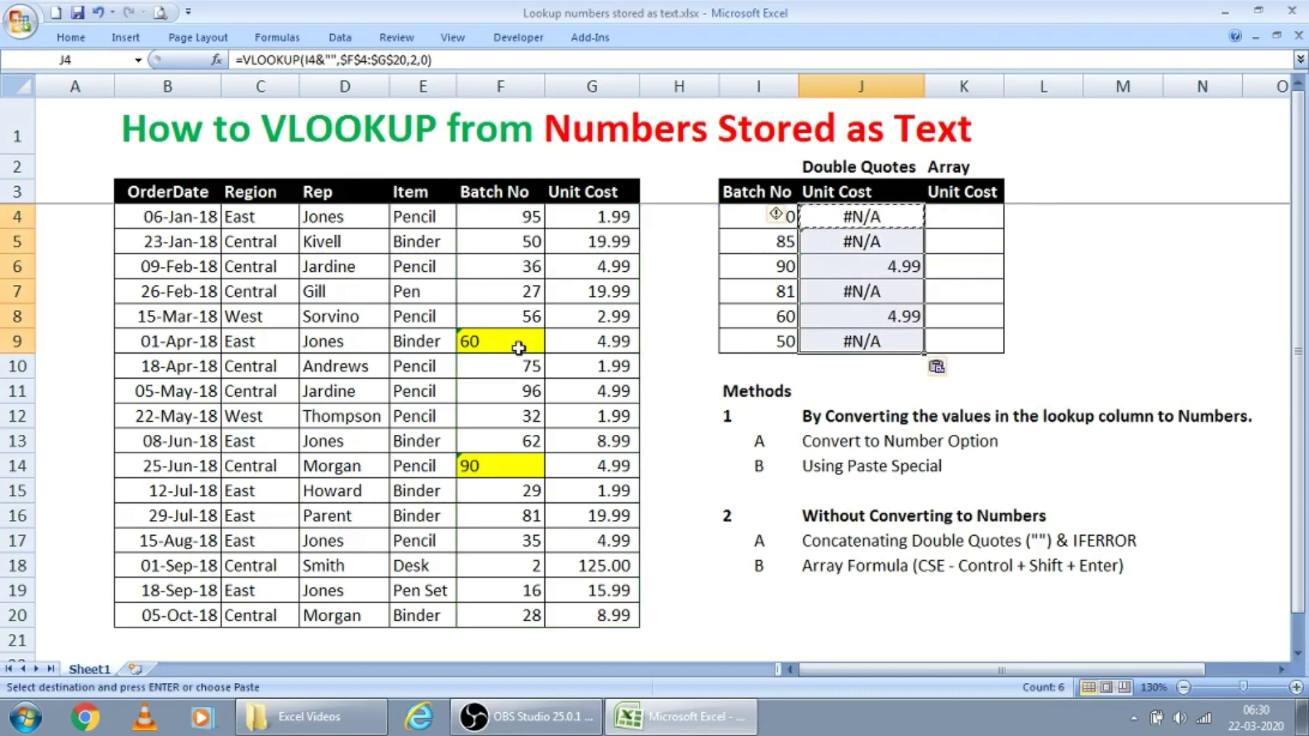
key("Down")
key("Down")
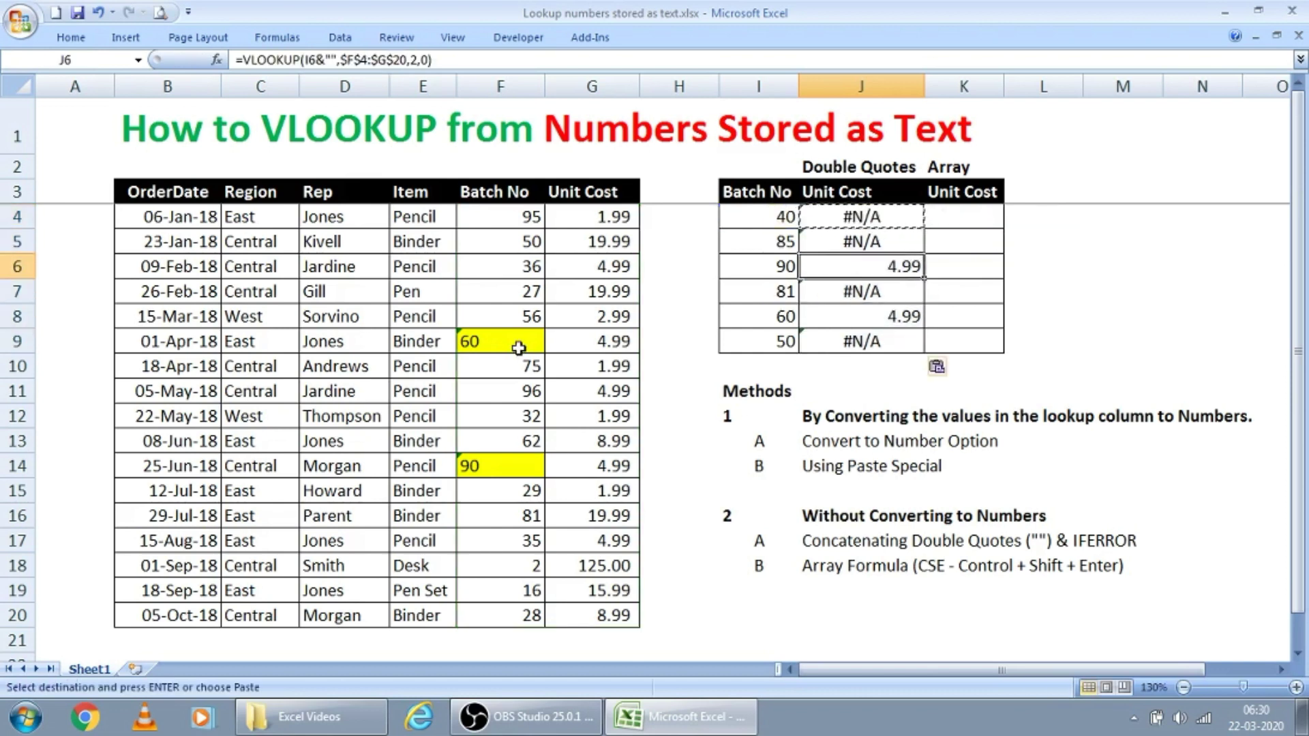
key("Left")
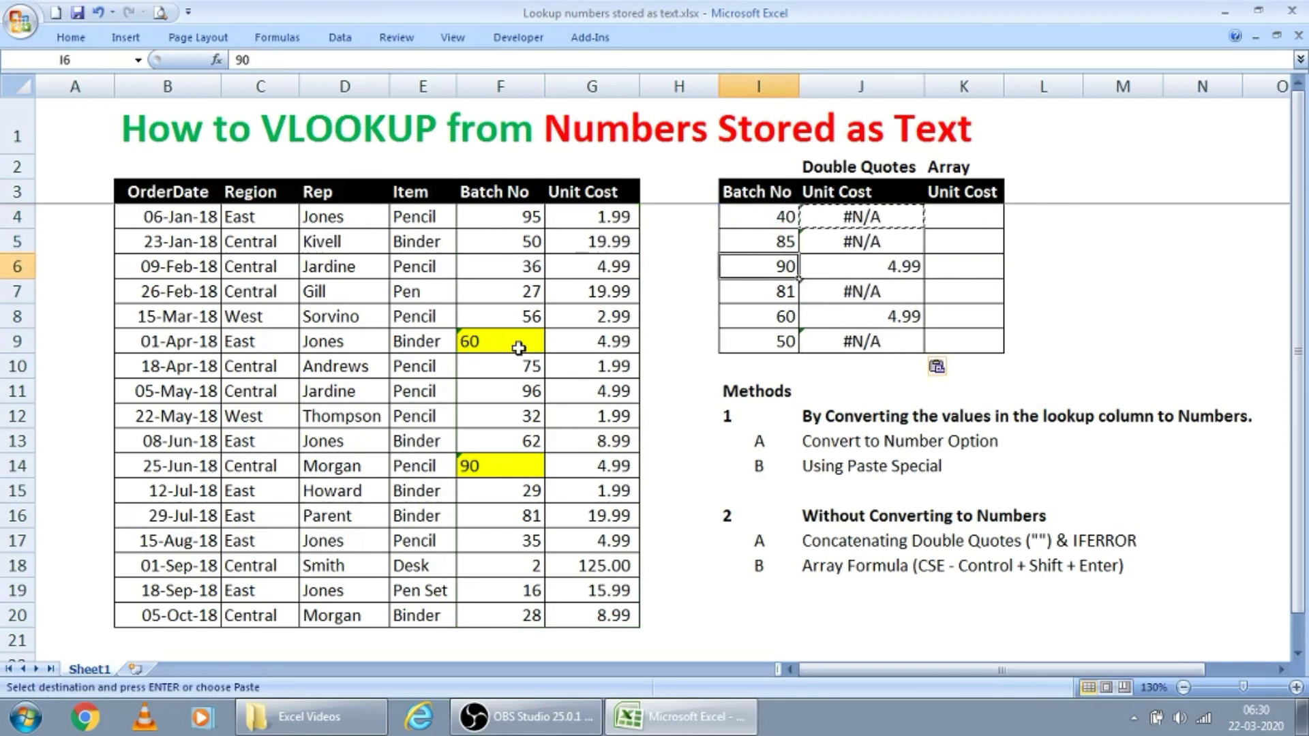
key("Right")
key("Down")
key("Left")
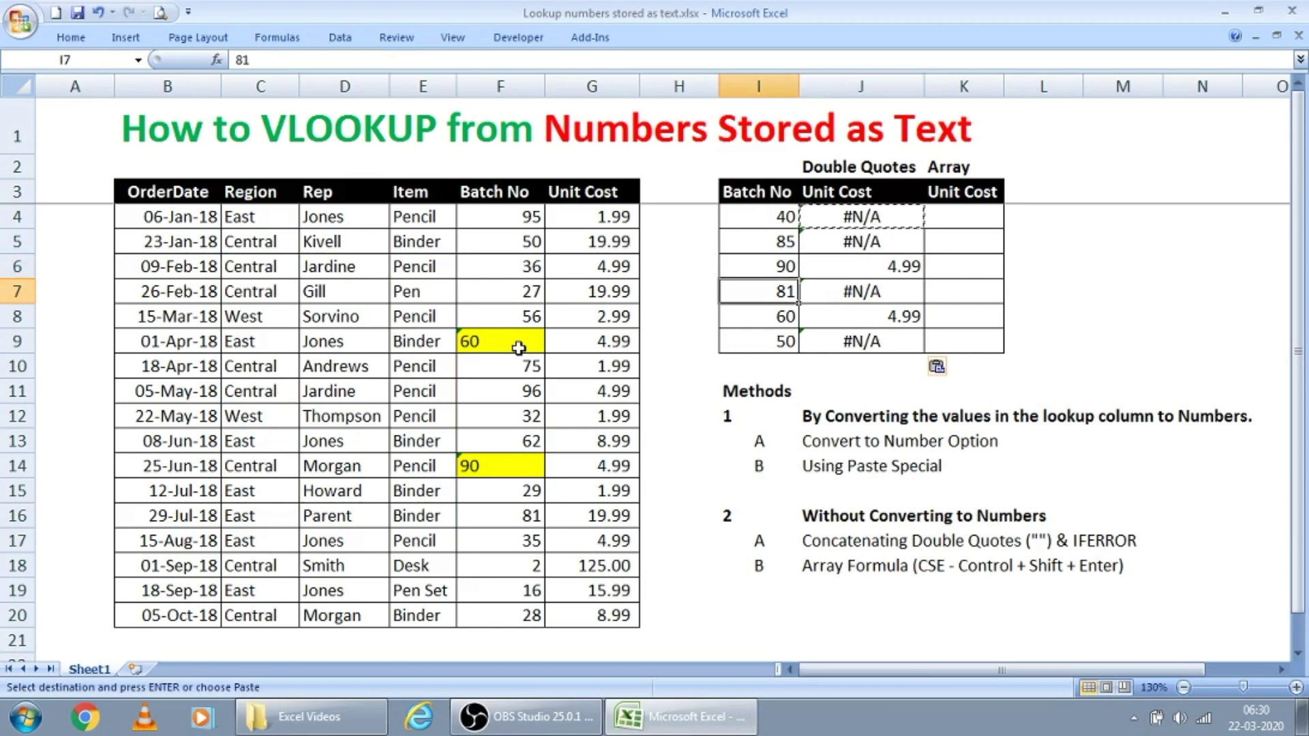
key("Right")
key("Up")
key("Up")
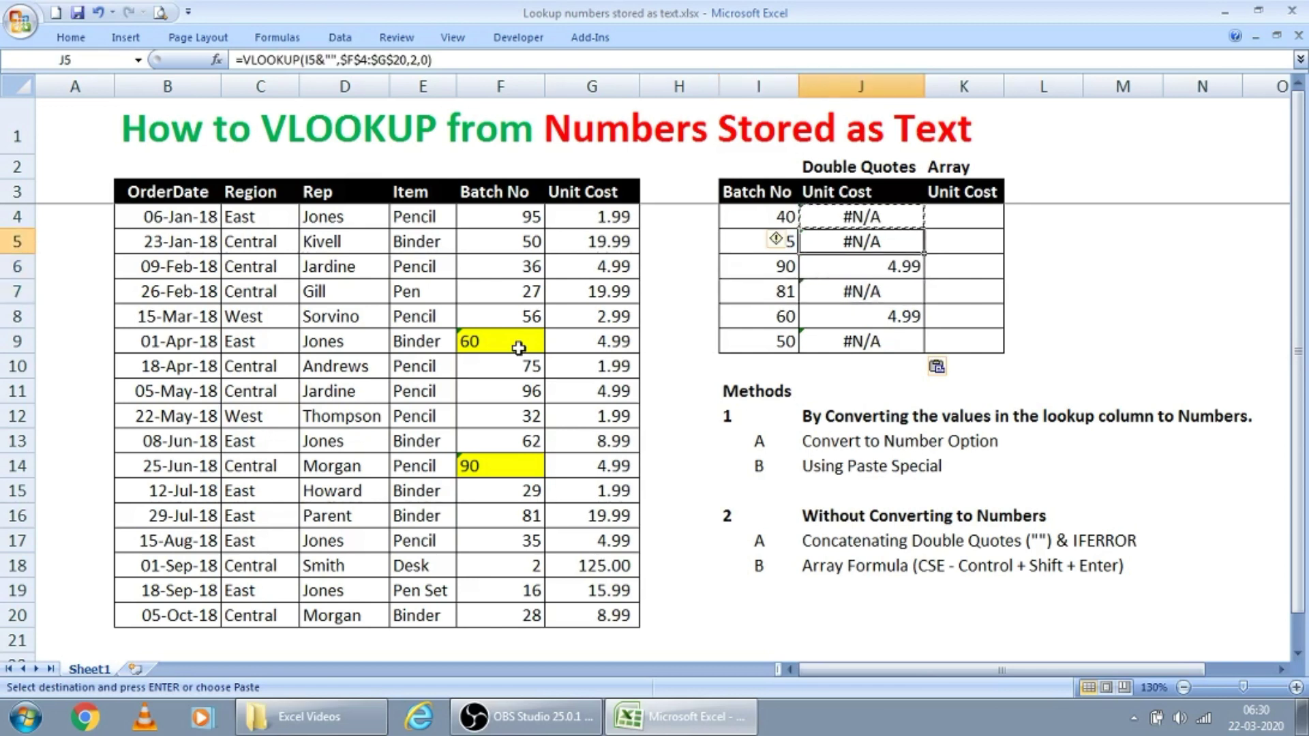
key("Up")
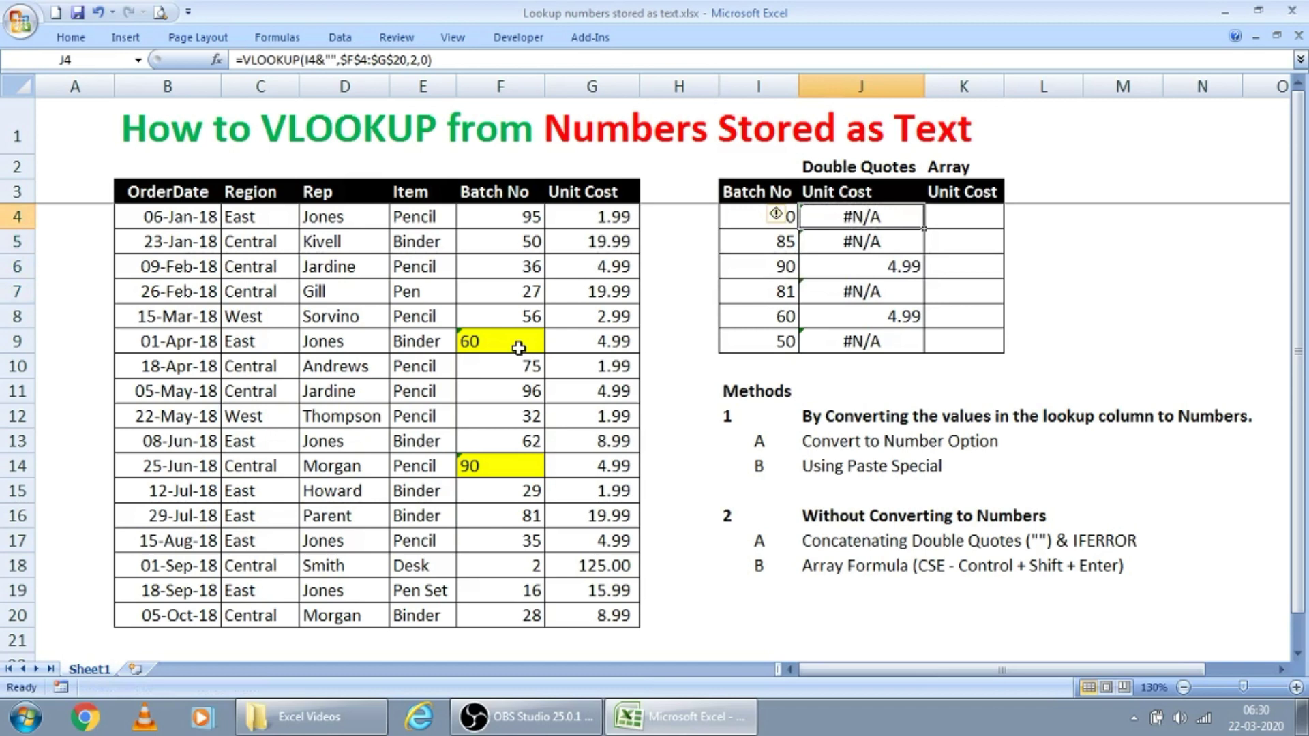
- Wrap J4 in IFERROR with a plain VLOOKUP first and the &"" VLOOKUP as fallback
key("F2")
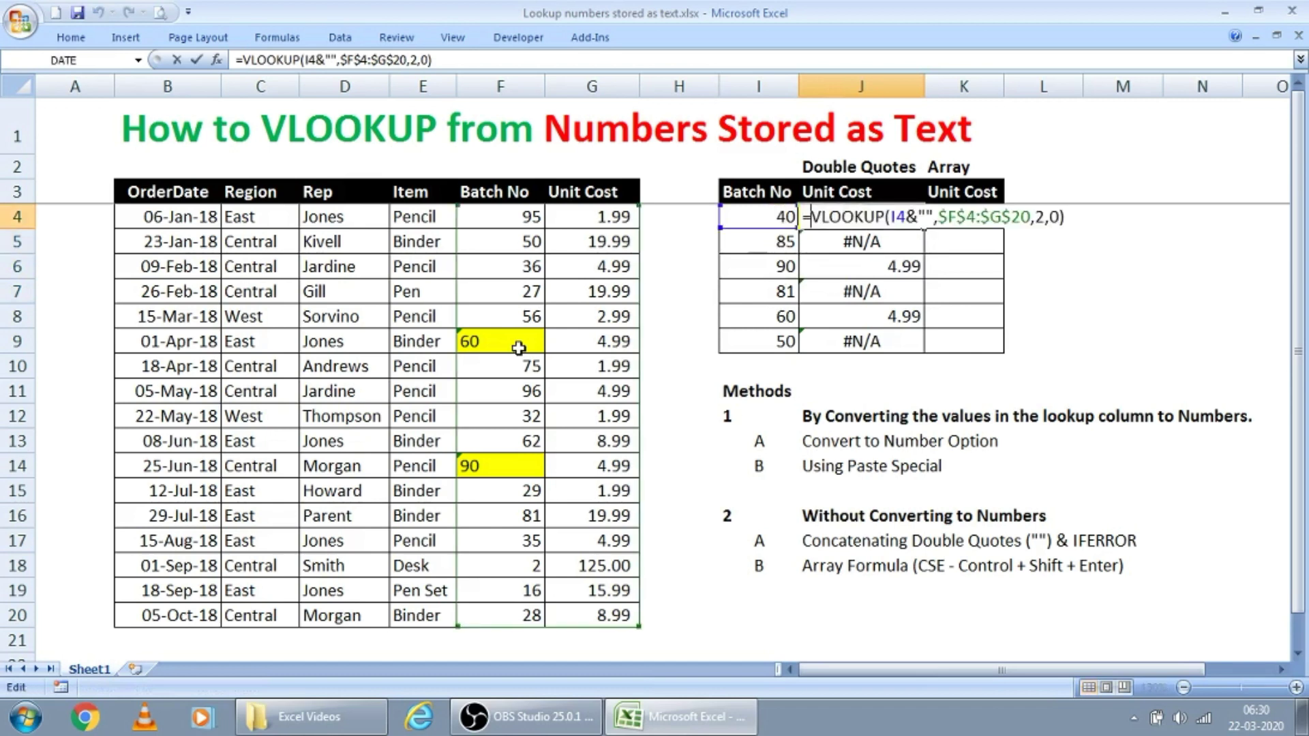
type("ifer")
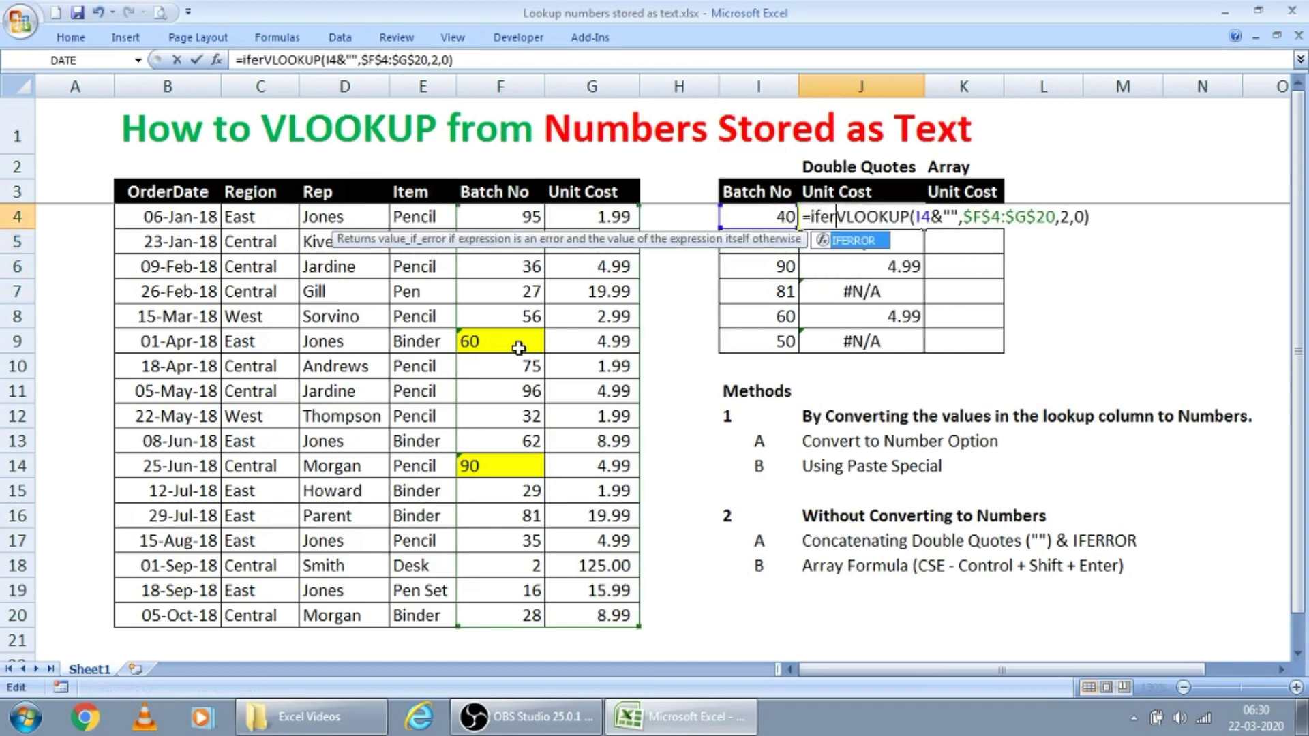
key("Tab")
left_click_drag(882, 217, 1133, 217)
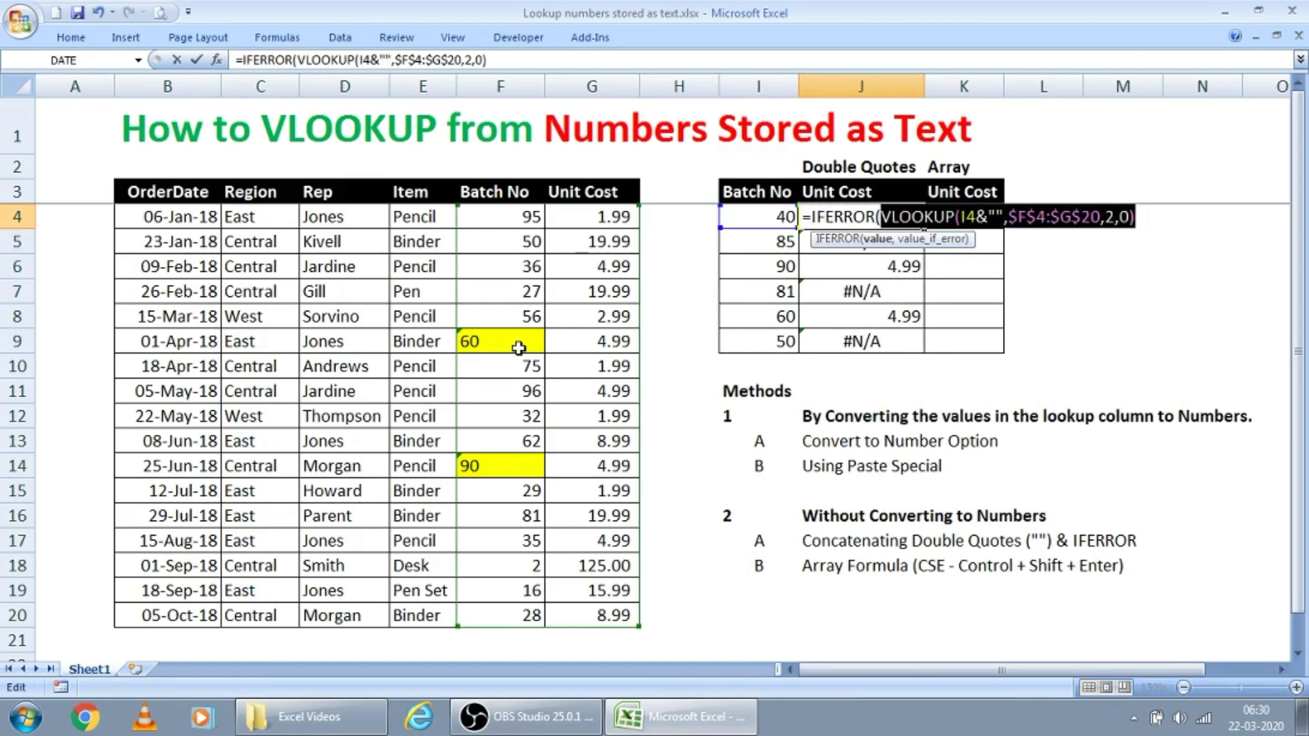
key("End")
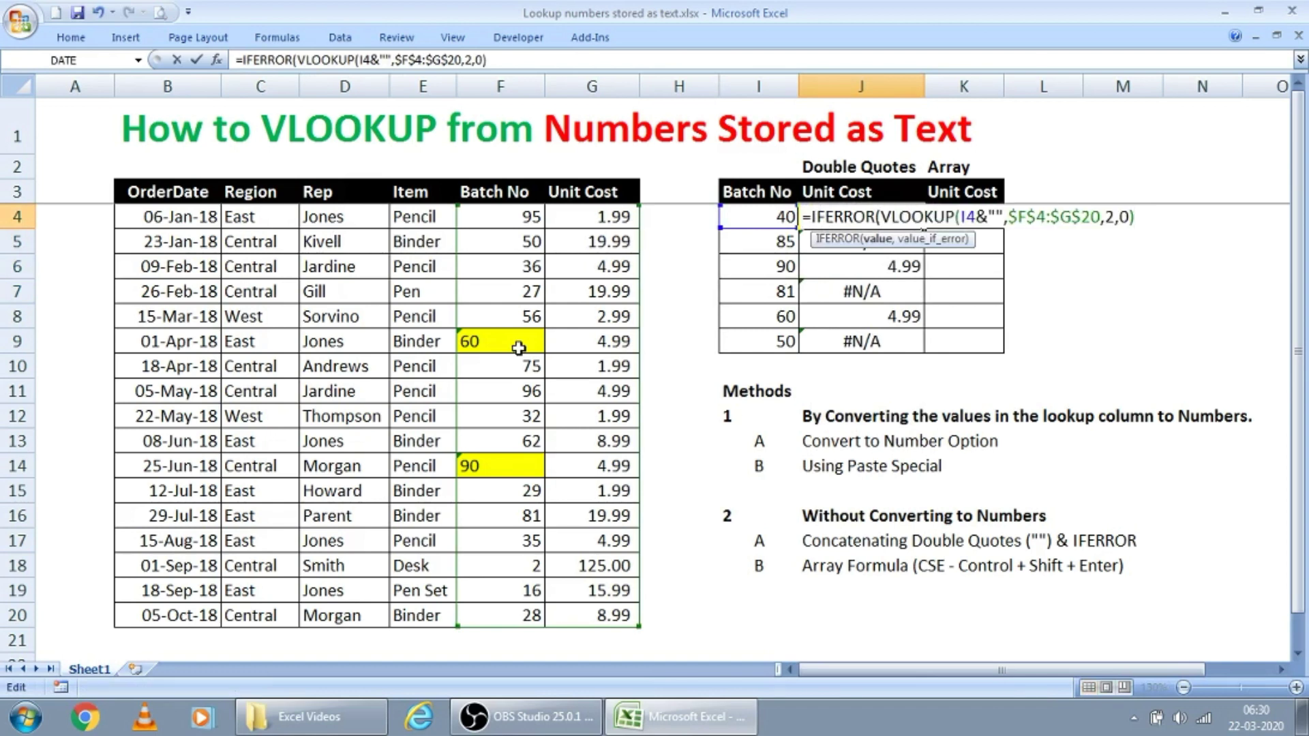
type(",")
key("ctrl+v")
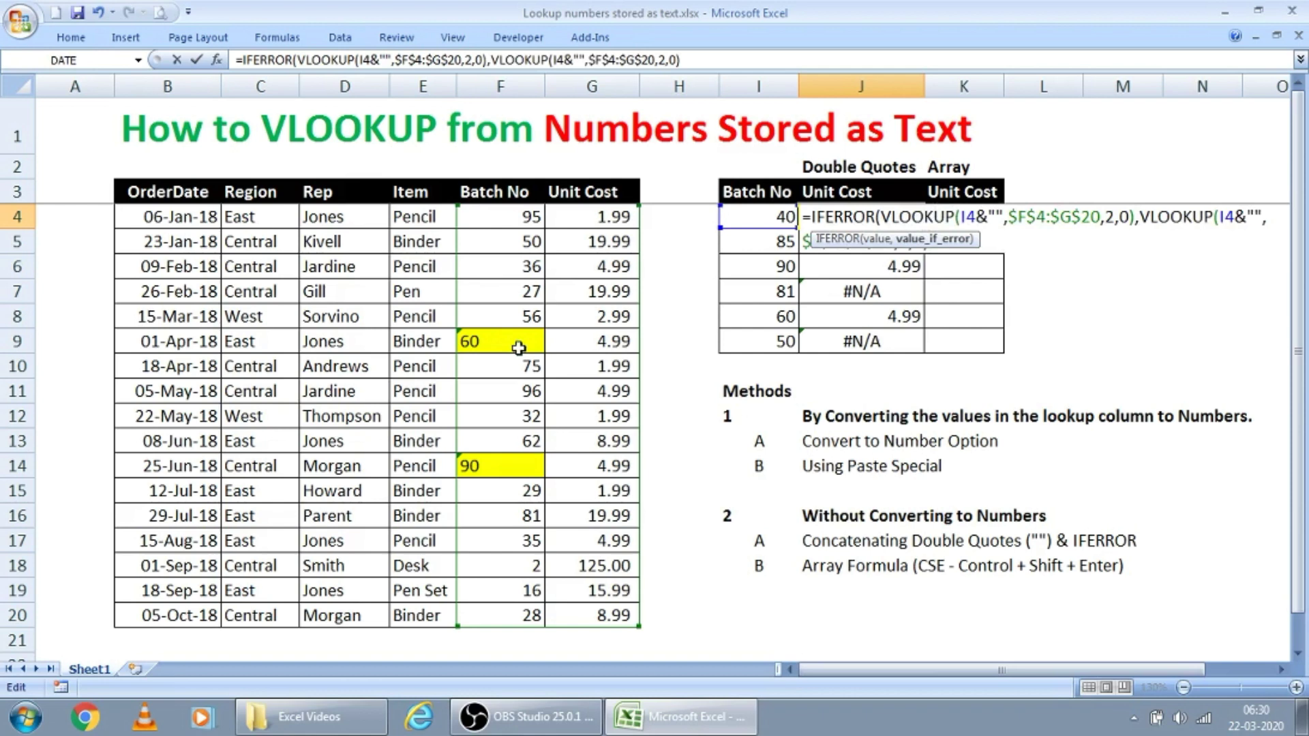
type(")")
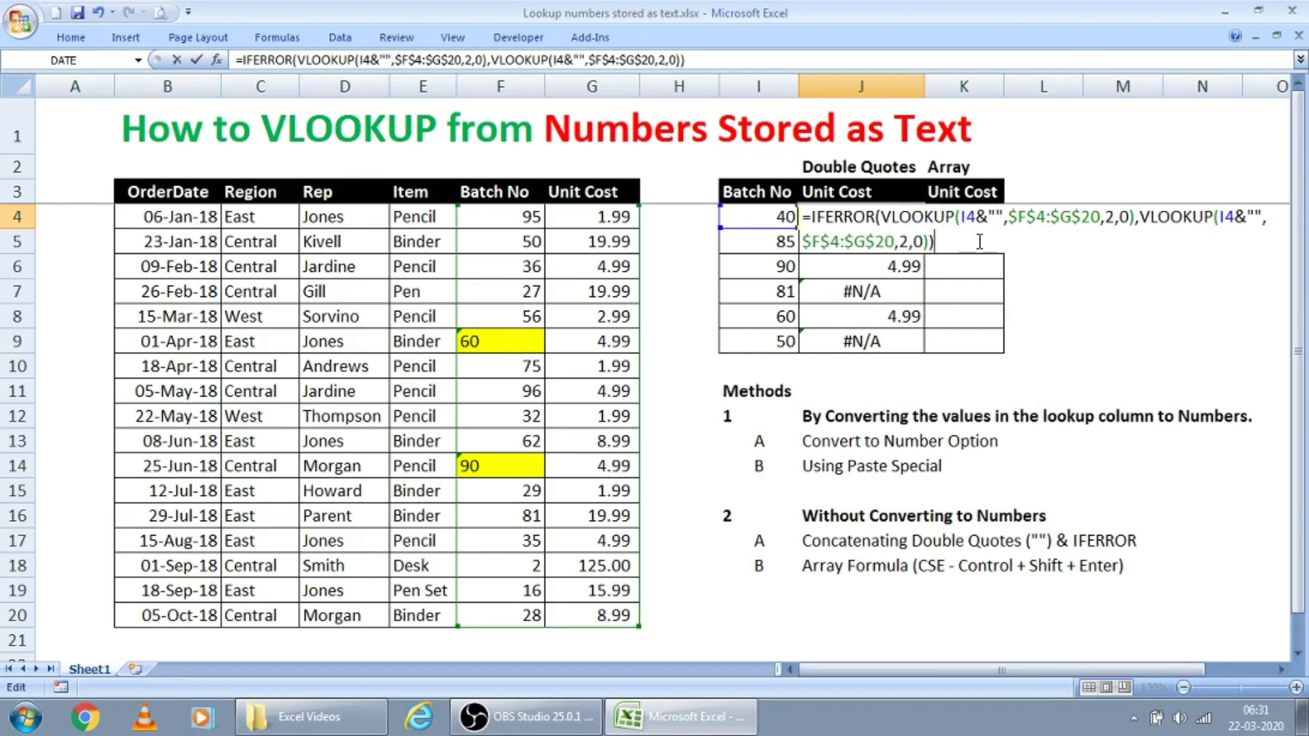
left_click(977, 217)
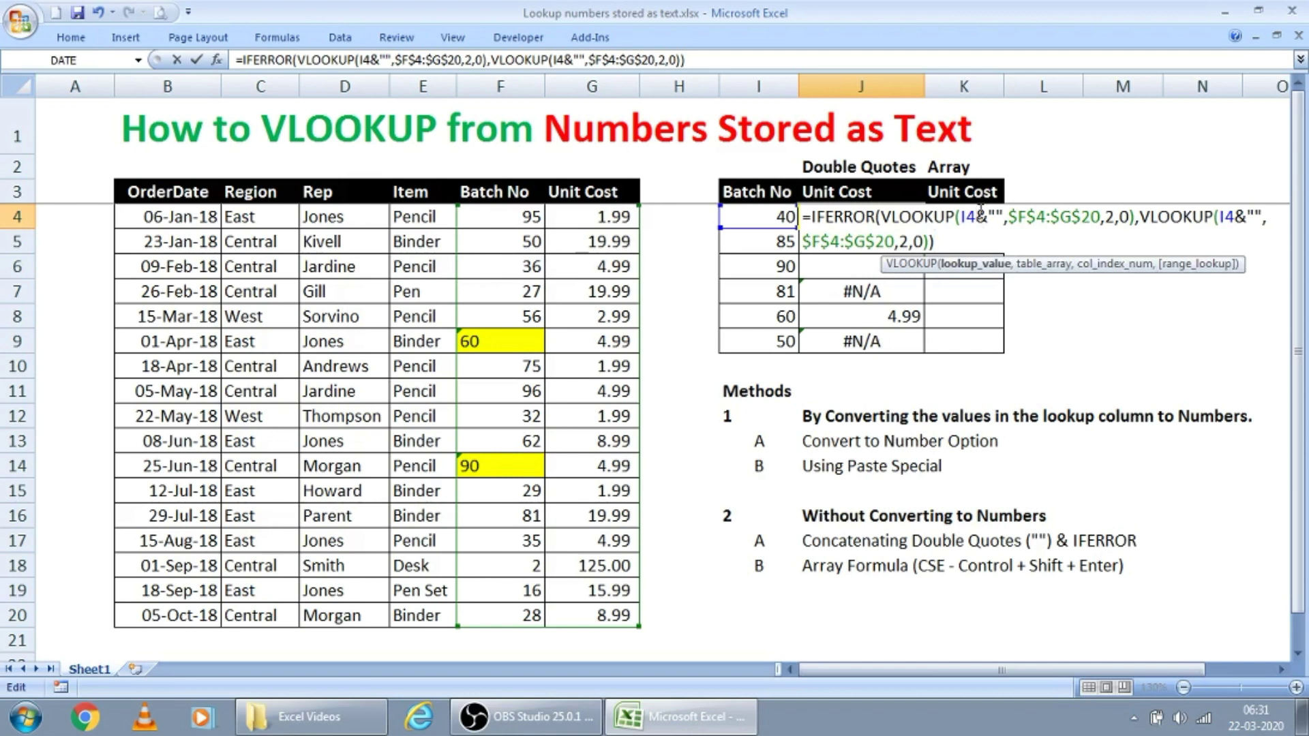
left_click_drag(976, 216, 1005, 217)
key("Return")
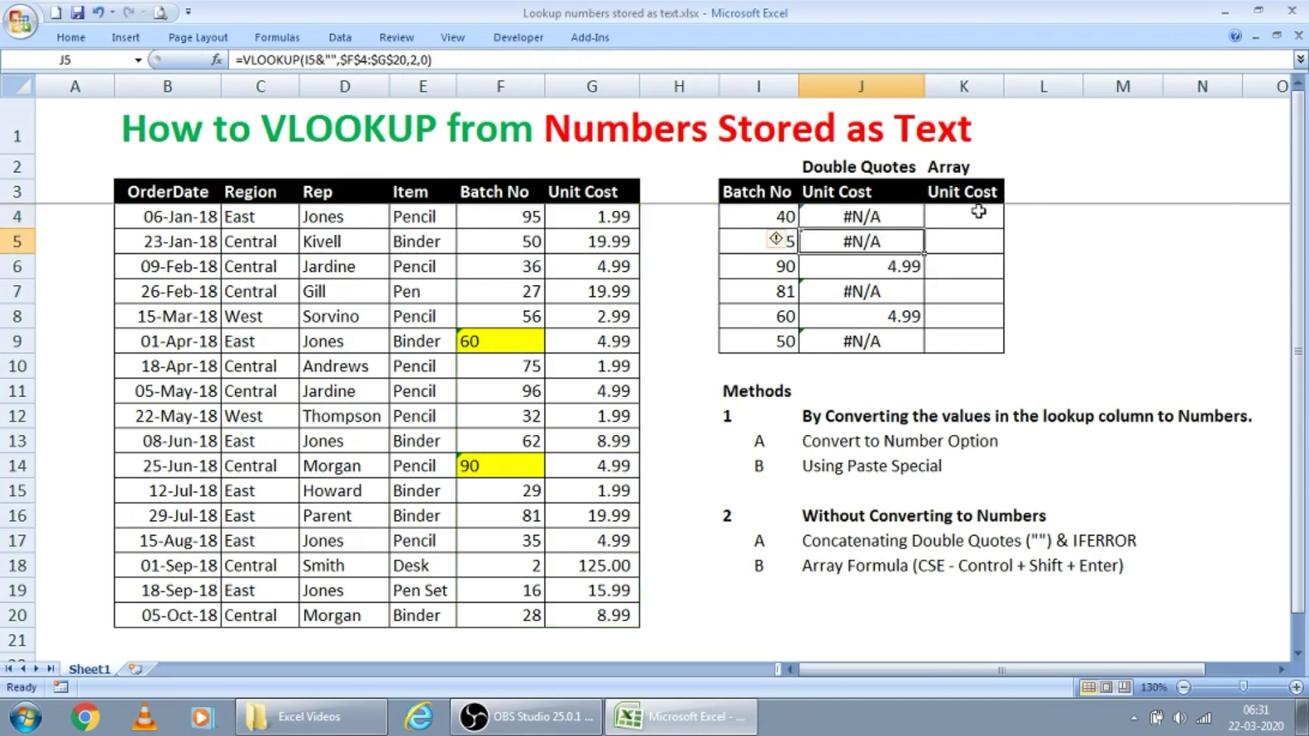
- Fill the IFERROR formula from J4 down through J9
key("Up")
key("ctrl+c")
key("shift+Down")
key("shift+Down")
key("shift+Down")
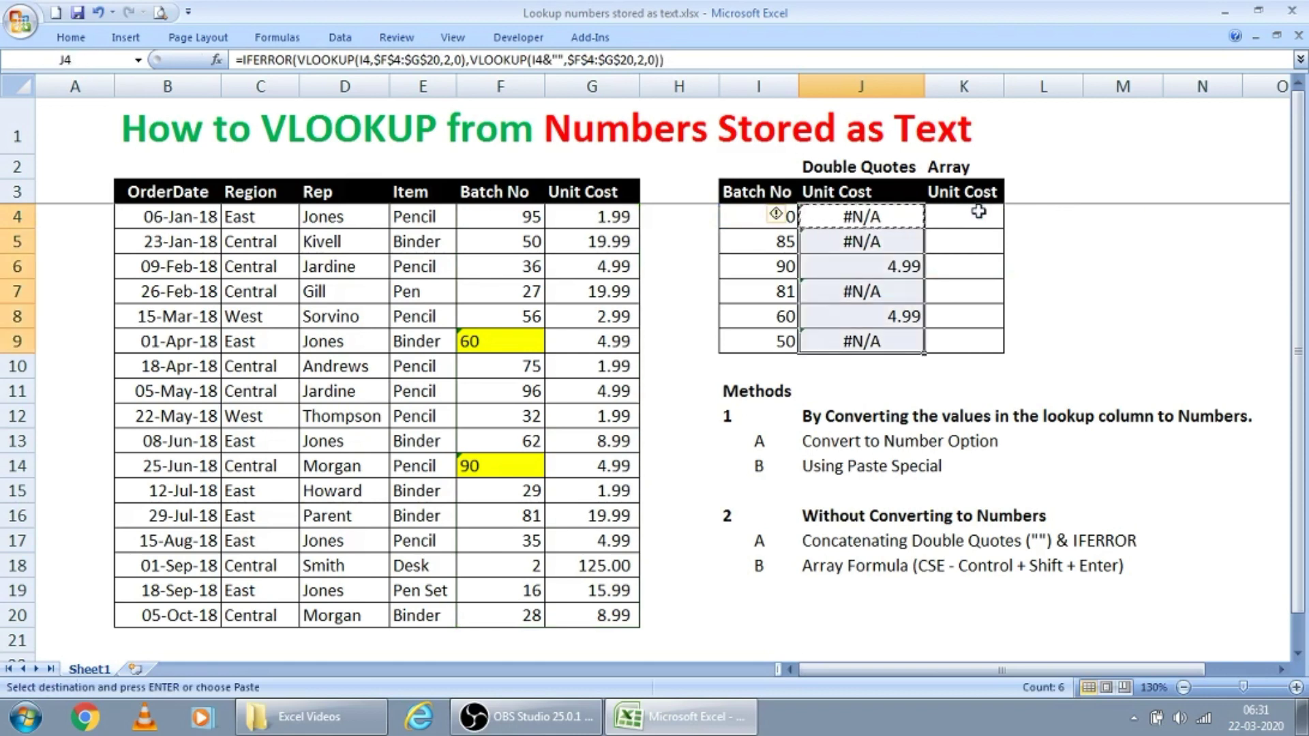
key("ctrl+v")
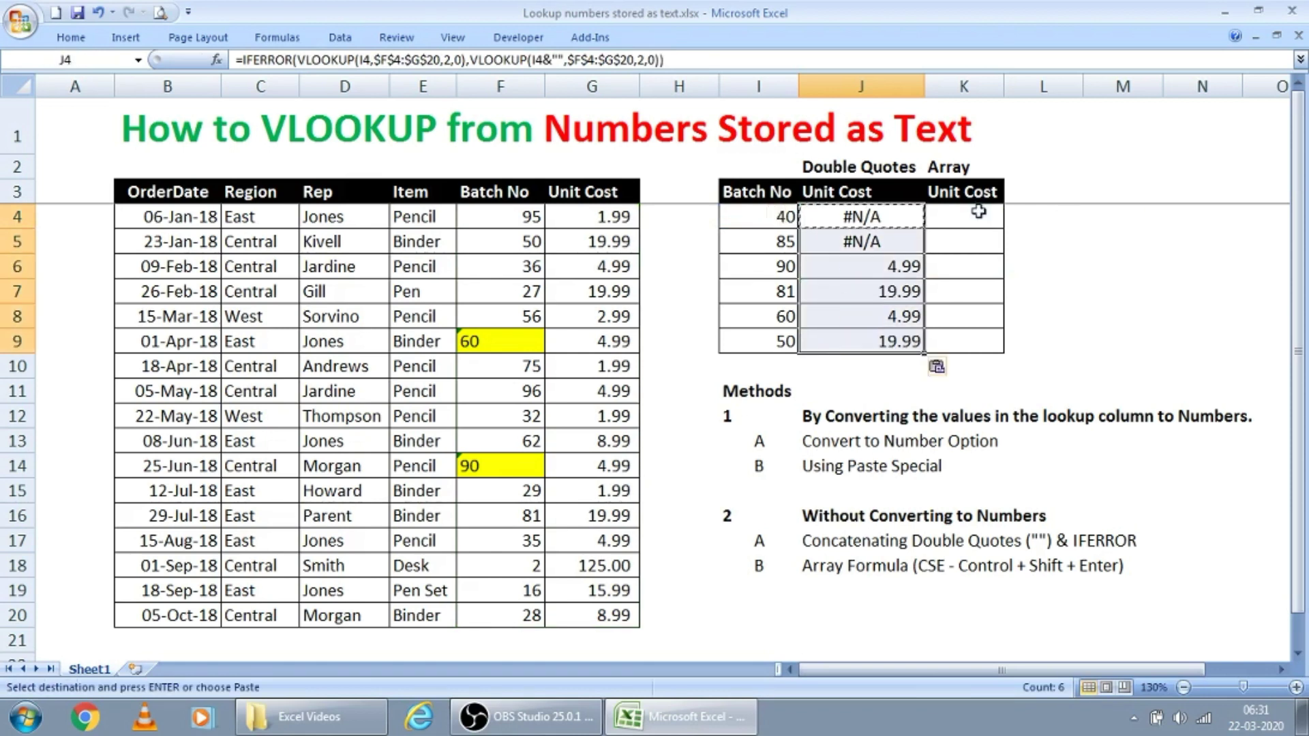
key("Down")
key("Down")
key("Down")
key("Up")
key("Up")
key("Escape")
- Review the results: costs found for batches 90, 81, 60 and 50, #N/A for 40 and 85
key("Up")
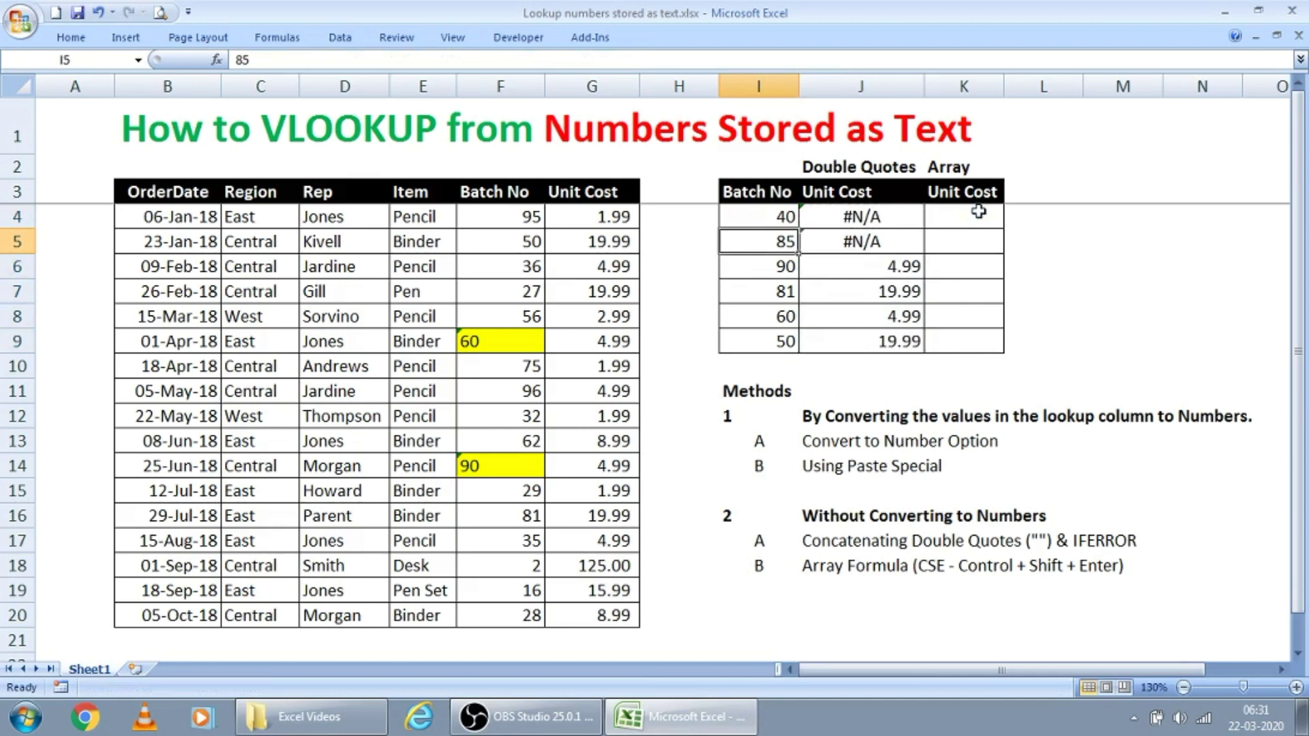
key("Left")
key("shift+Down")
key("Left")
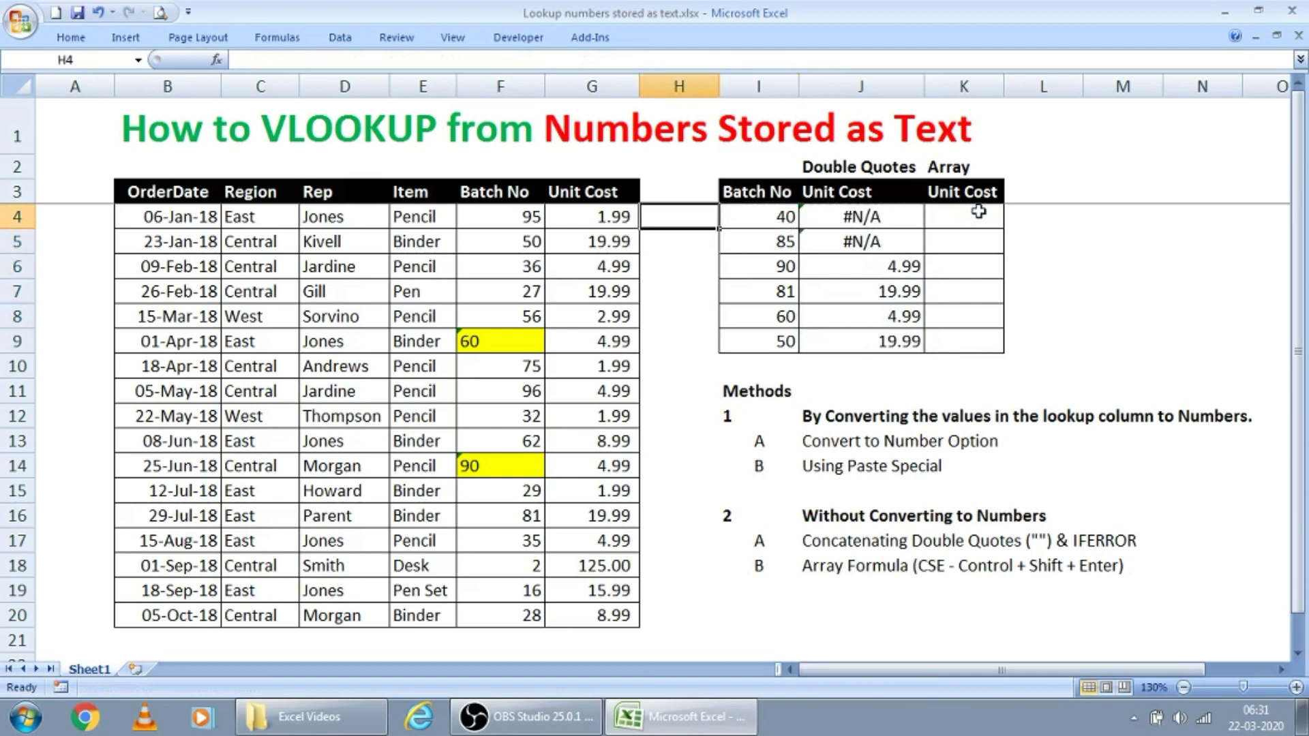
key("Left")
key("Left")
key("ctrl+shift+Down")
key("Right")
key("Right")
key("Right")
key("Down")
key("Down")
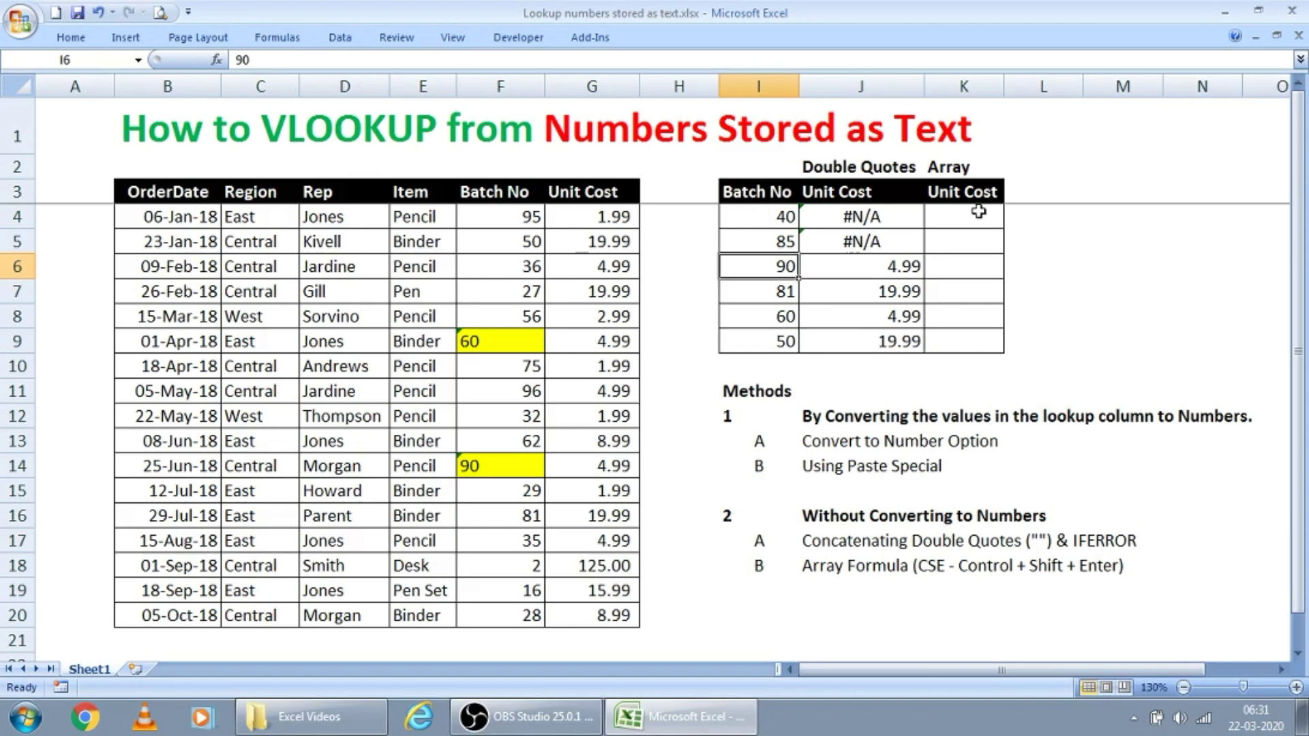
key("ctrl+shift+Down")
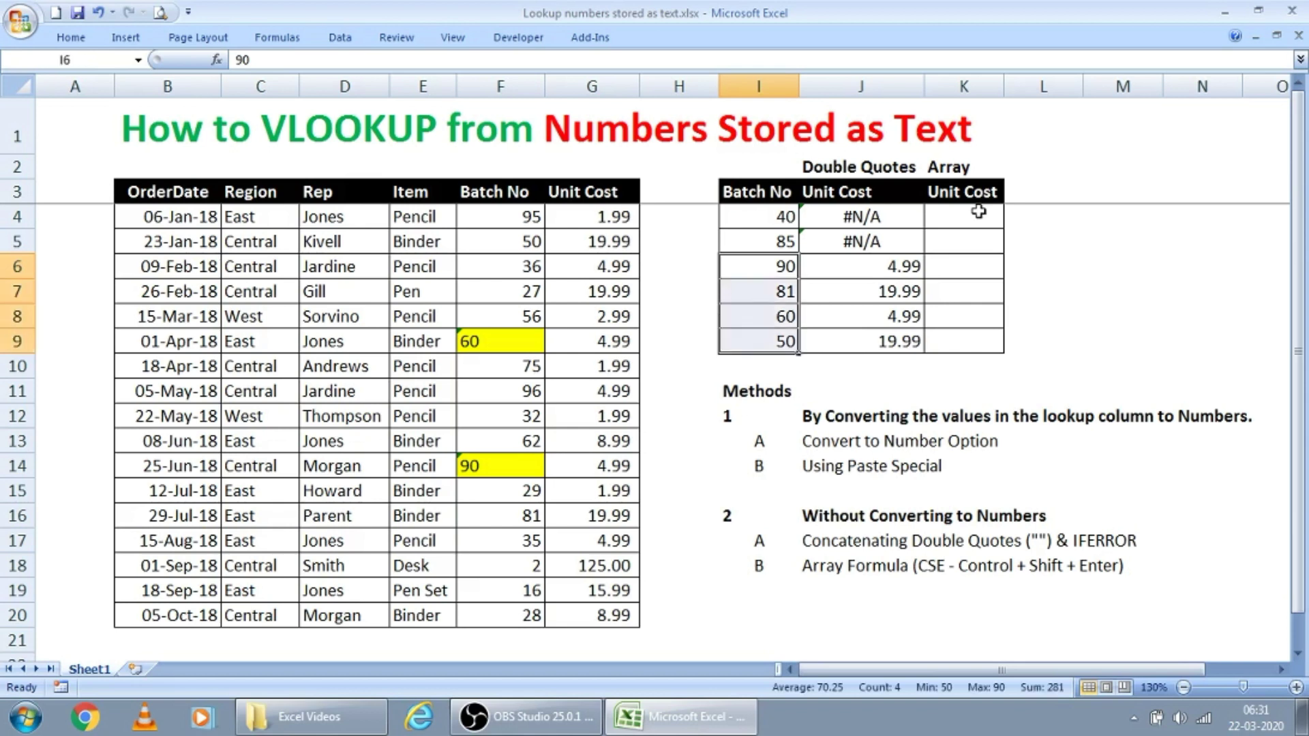
key("Left")
key("Right")
key("Right")
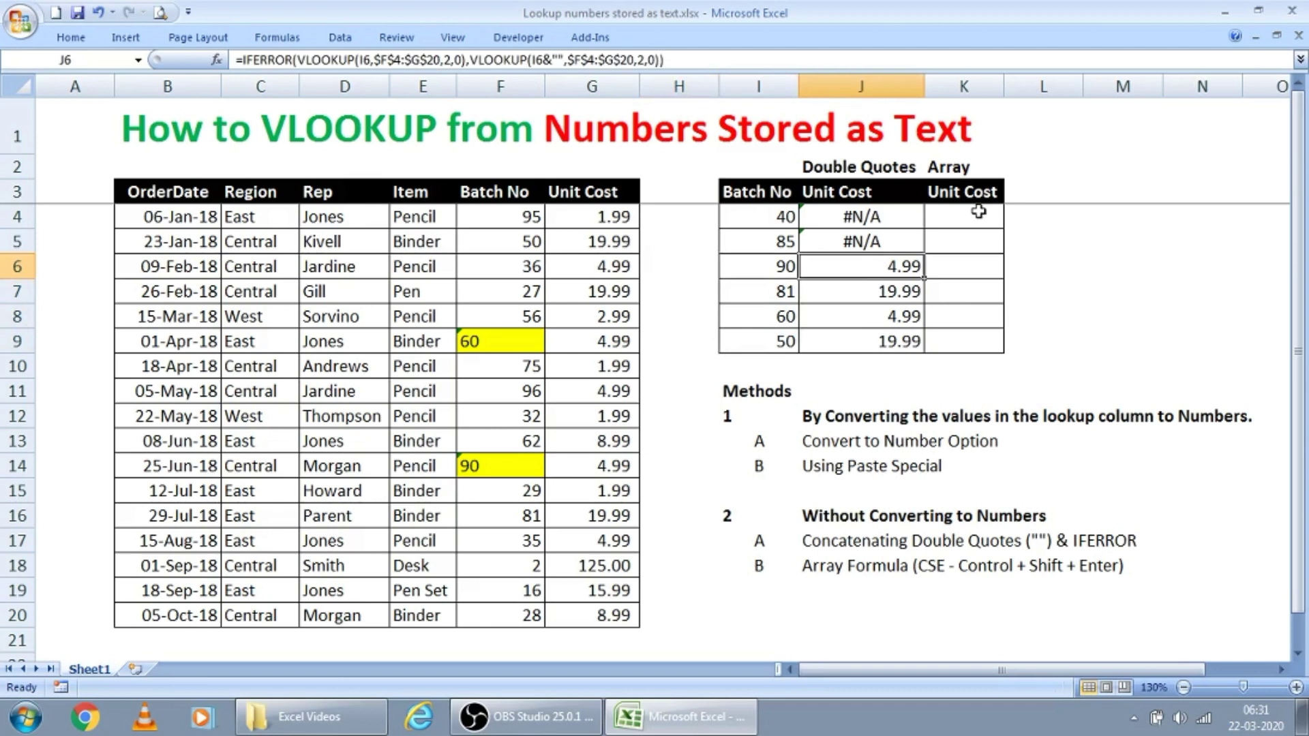
key("ctrl+shift+Down")
key("Up")
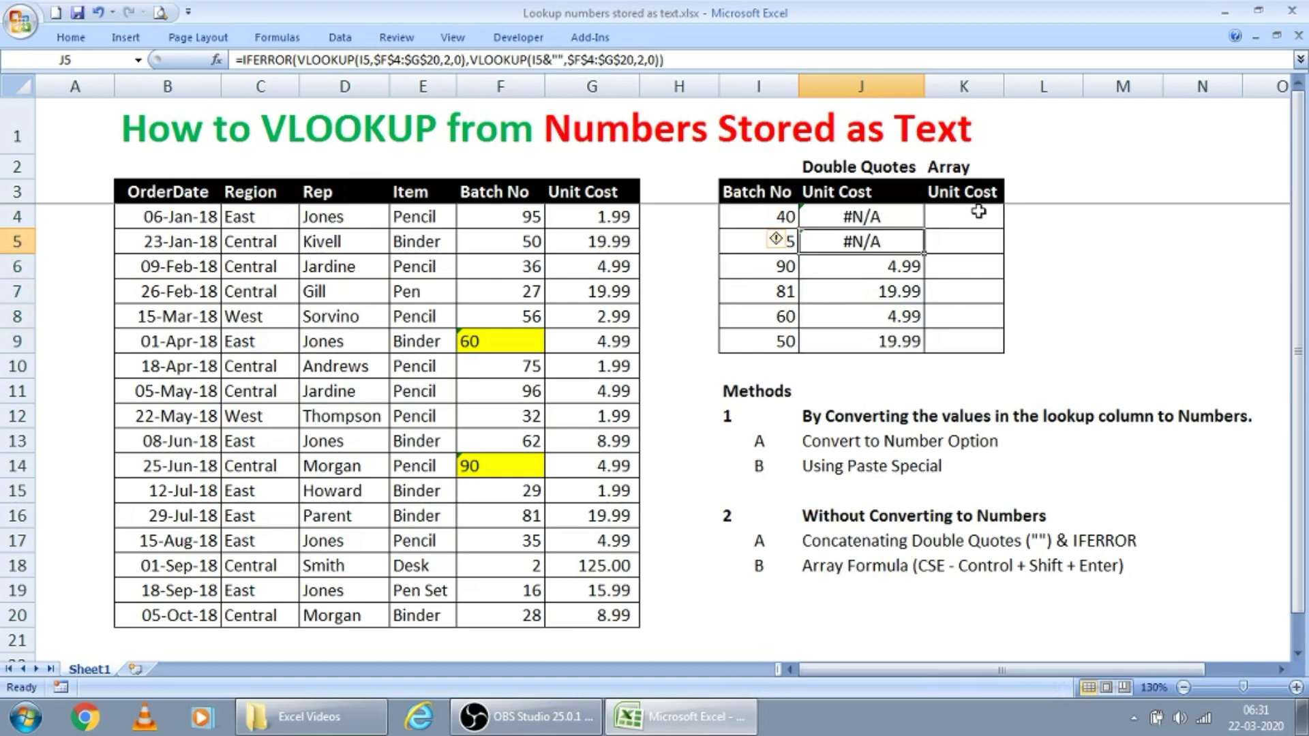
key("Up")
- Start a VLOOKUP in K4 with I4 as lookup value and F4:G20 as the range
key("Up")
key("Right")
key("Up")
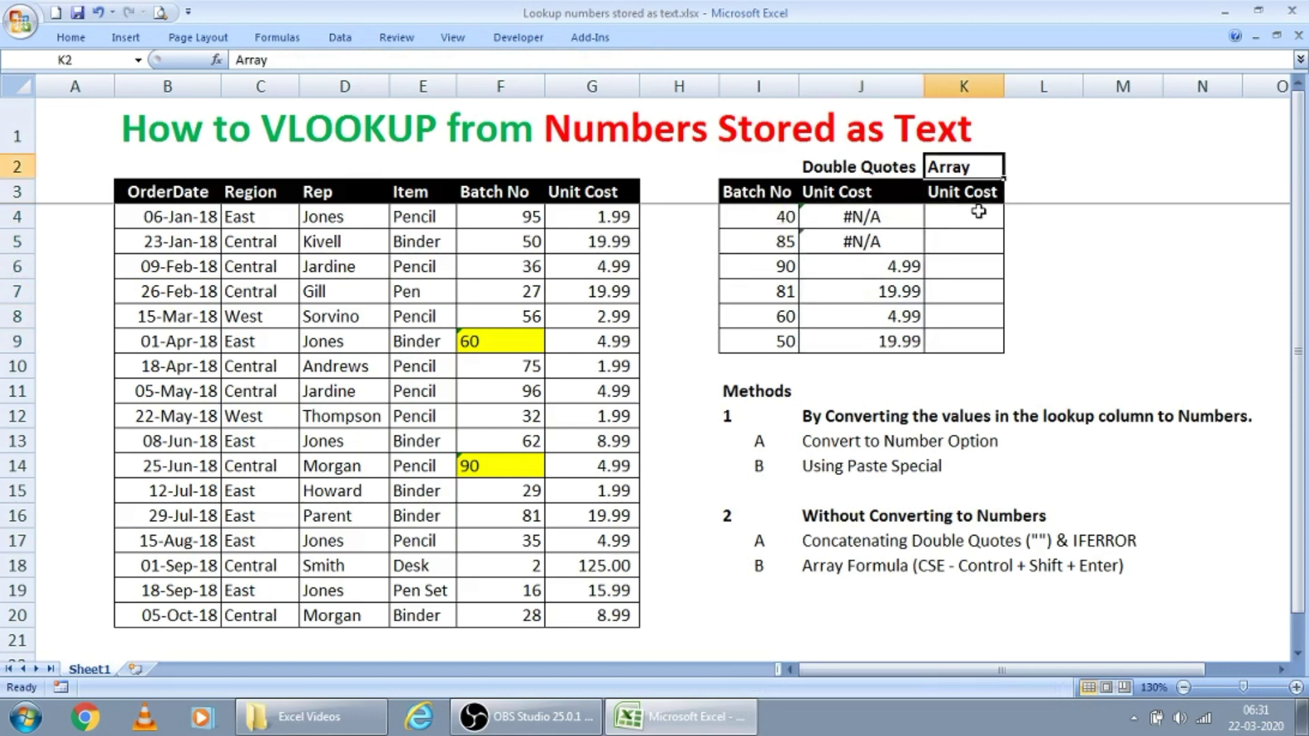
key("Down")
key("Down")
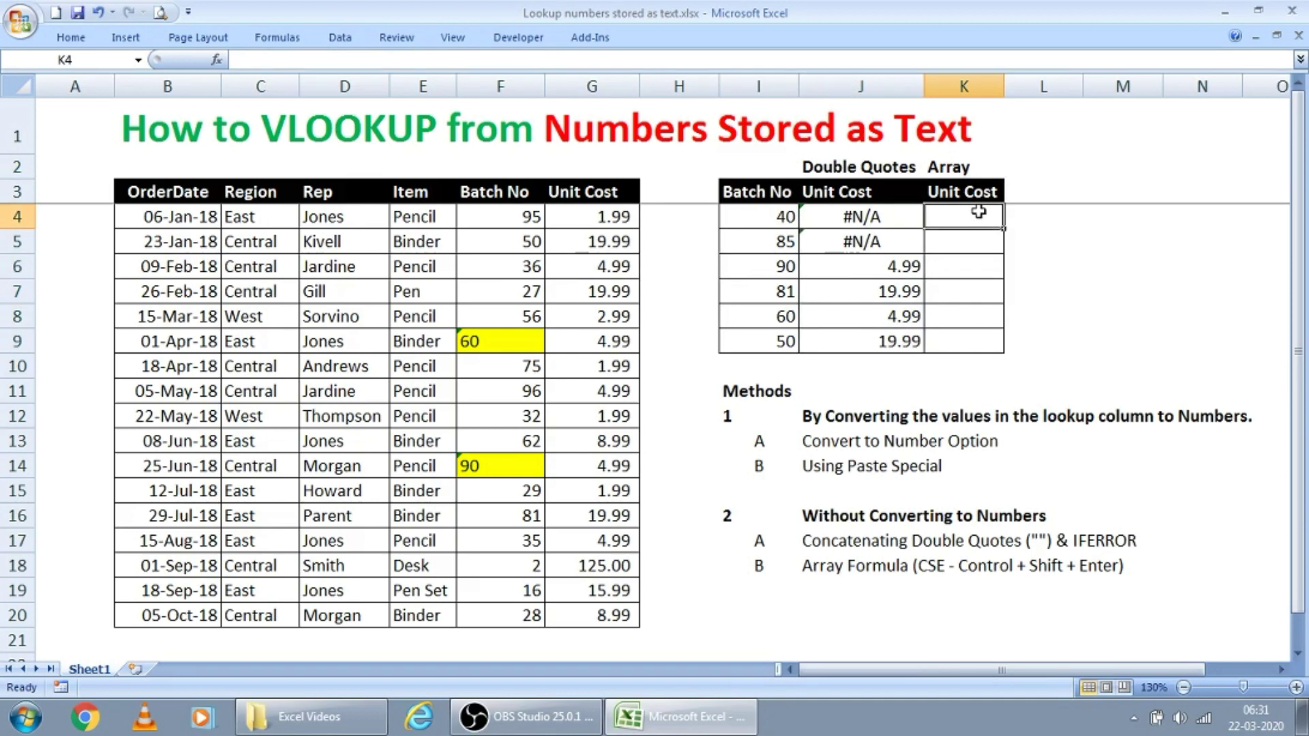
type("=vl")
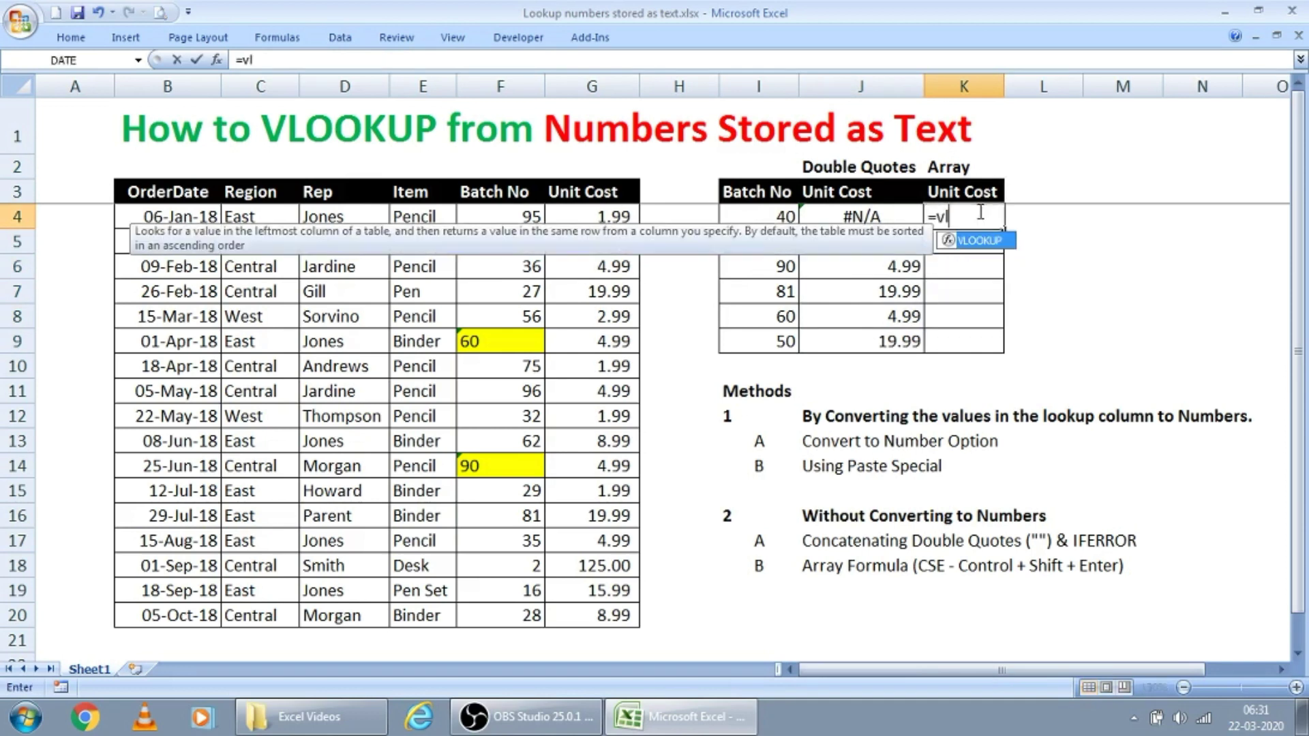
key("Tab")
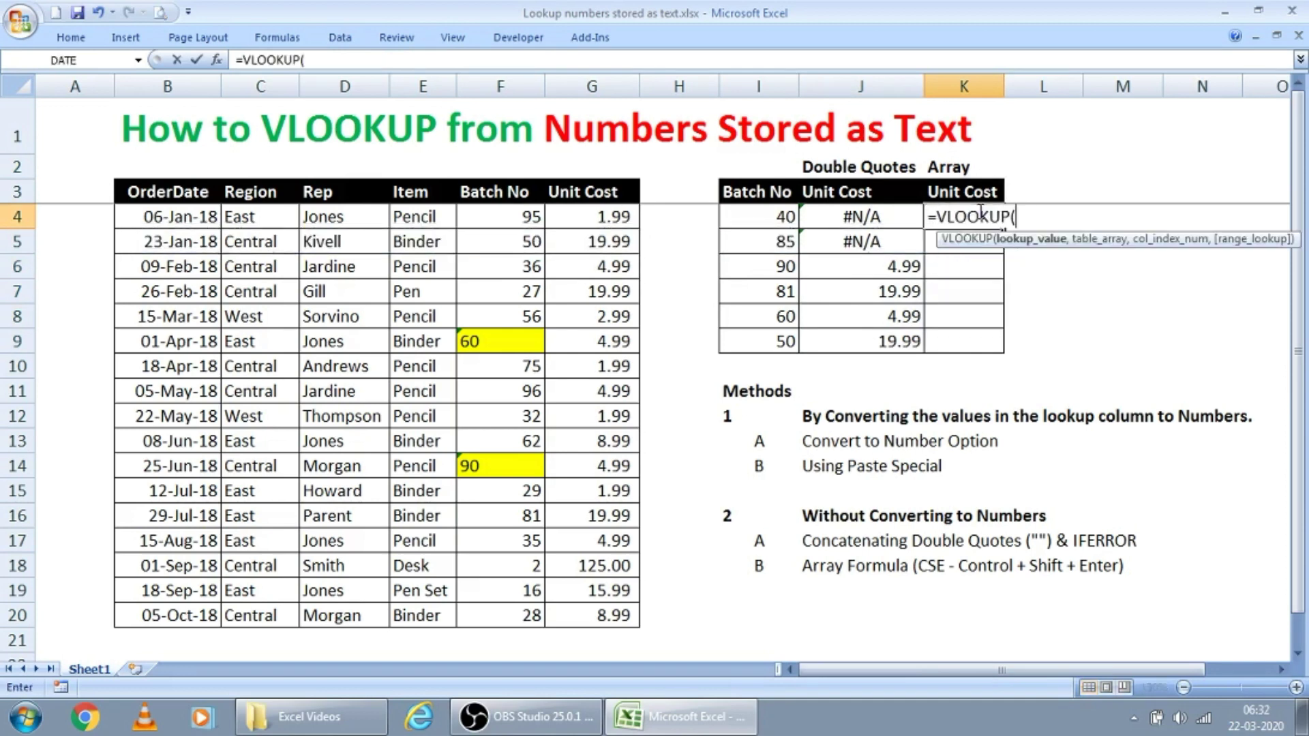
key("Left")
key("Left")
key("Left")
key("Right")
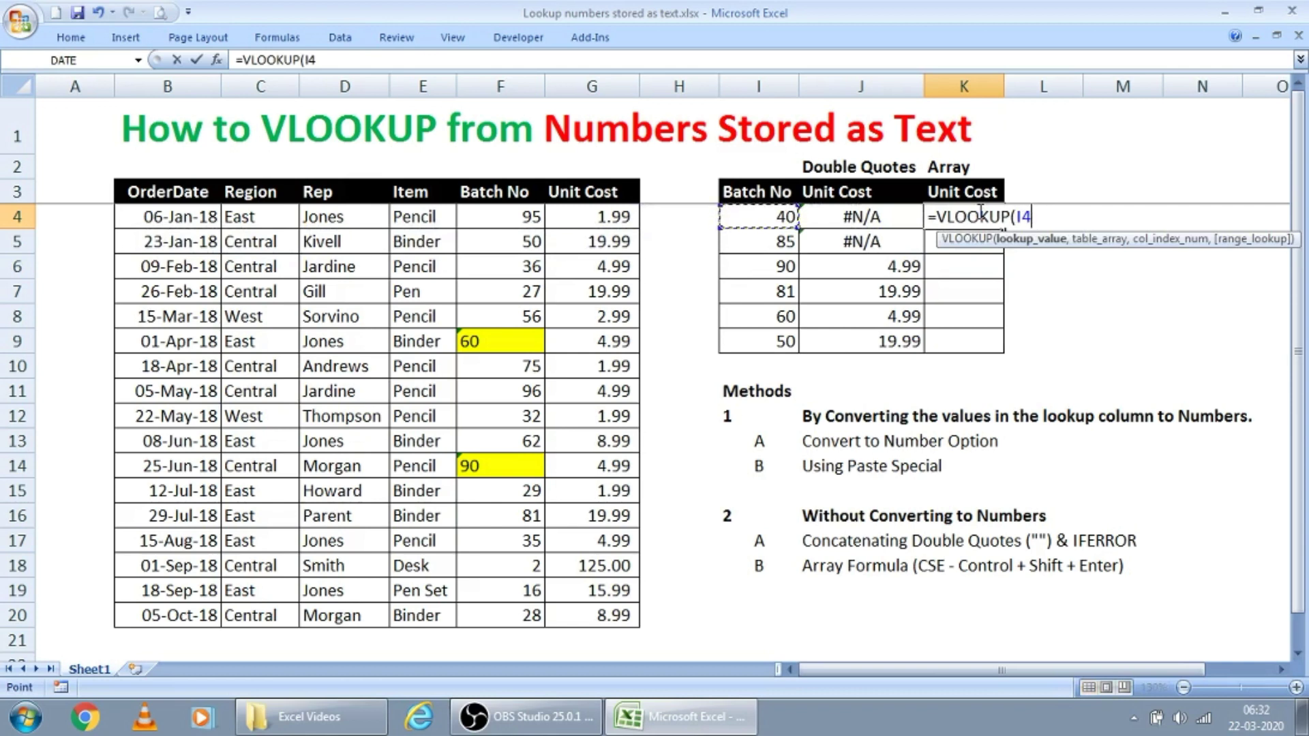
type(",")
key("Left")
key("Left")
key("Left")
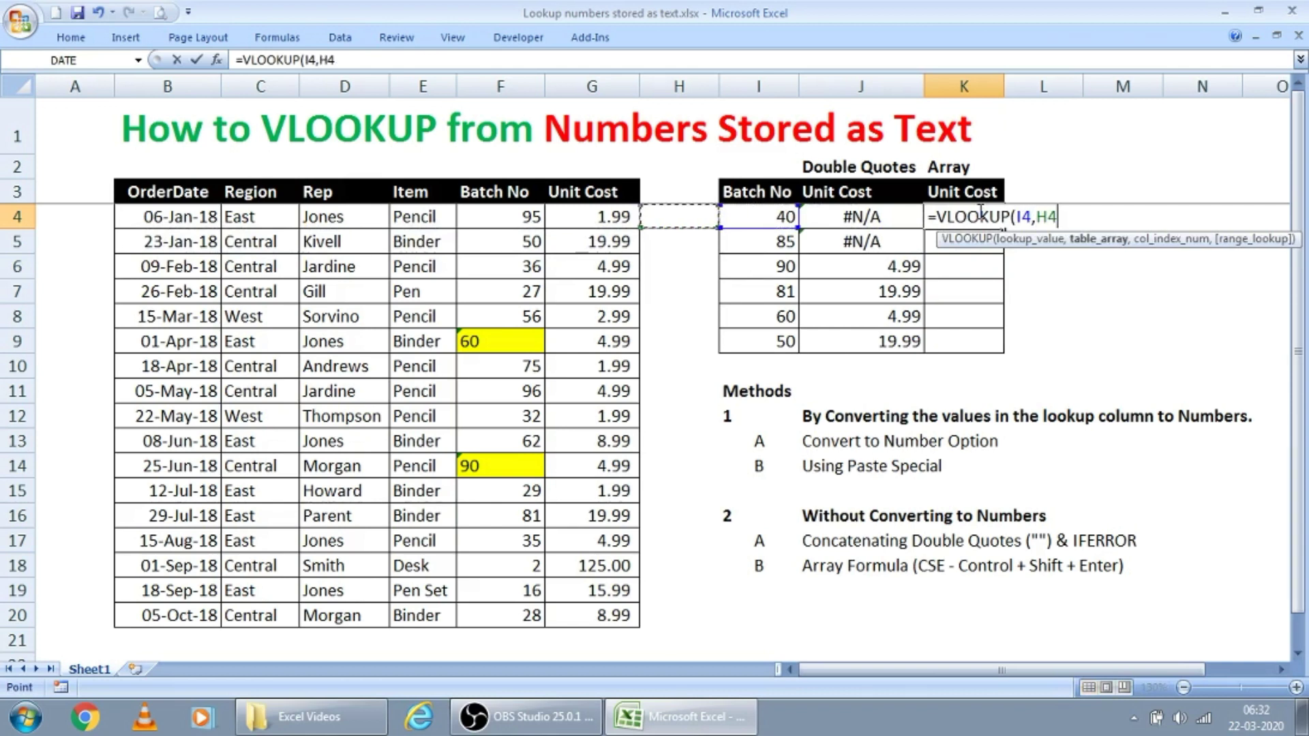
key("Left")
key("Left")
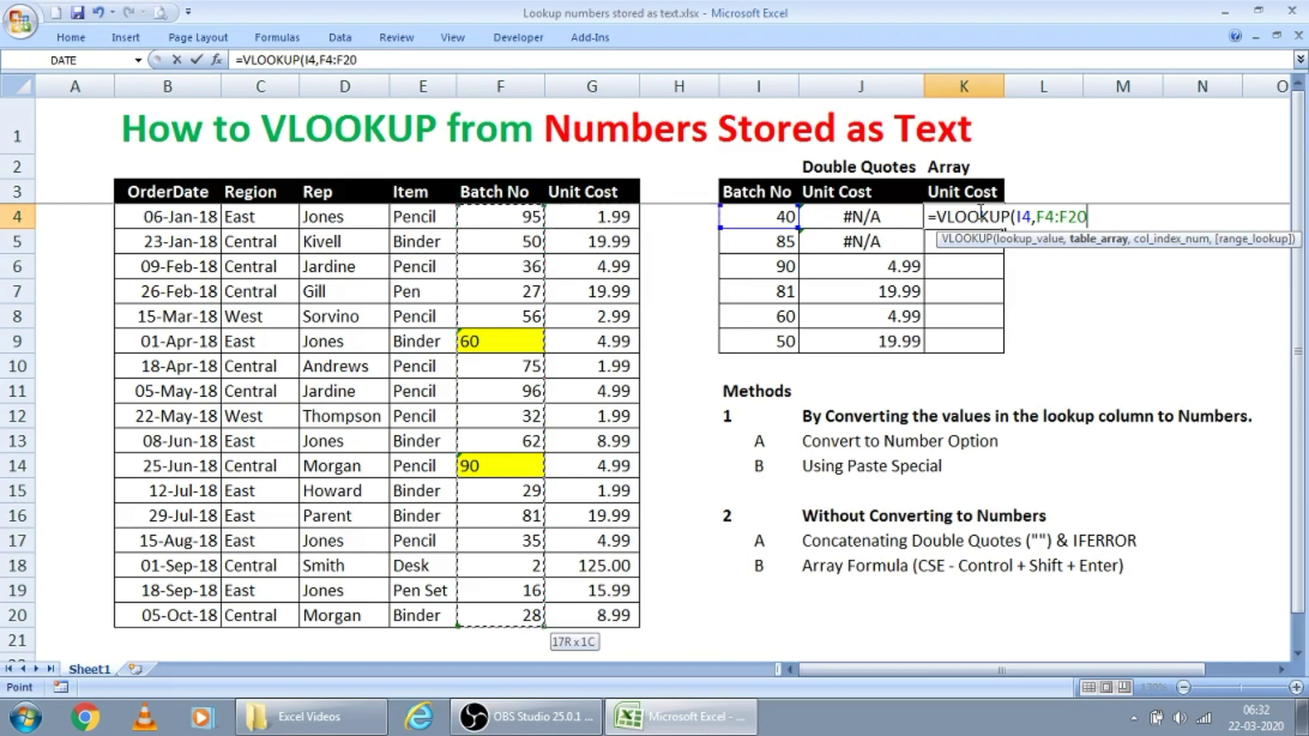
key("shift+Right")
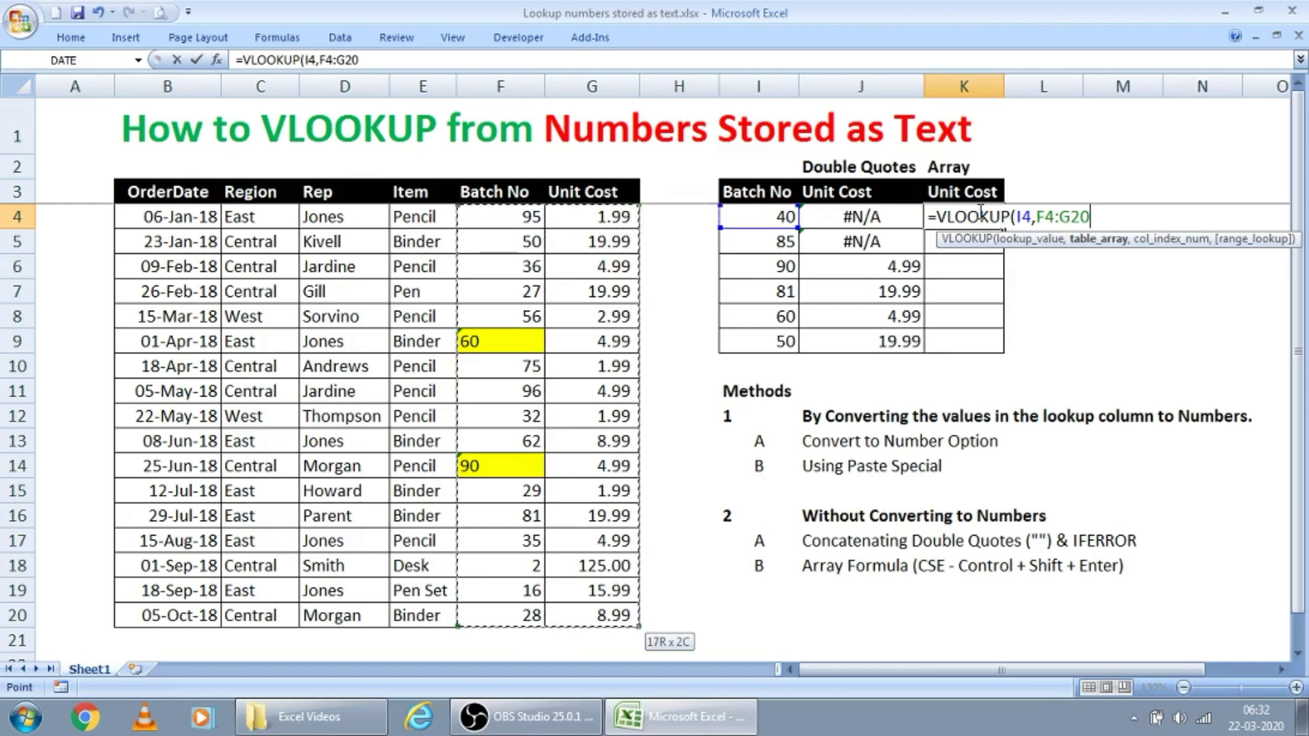
- Wrap the range in VALUE($F$4:$G$20) as absolute and finish with ,2,0)
left_click(1041, 216)
type("val")
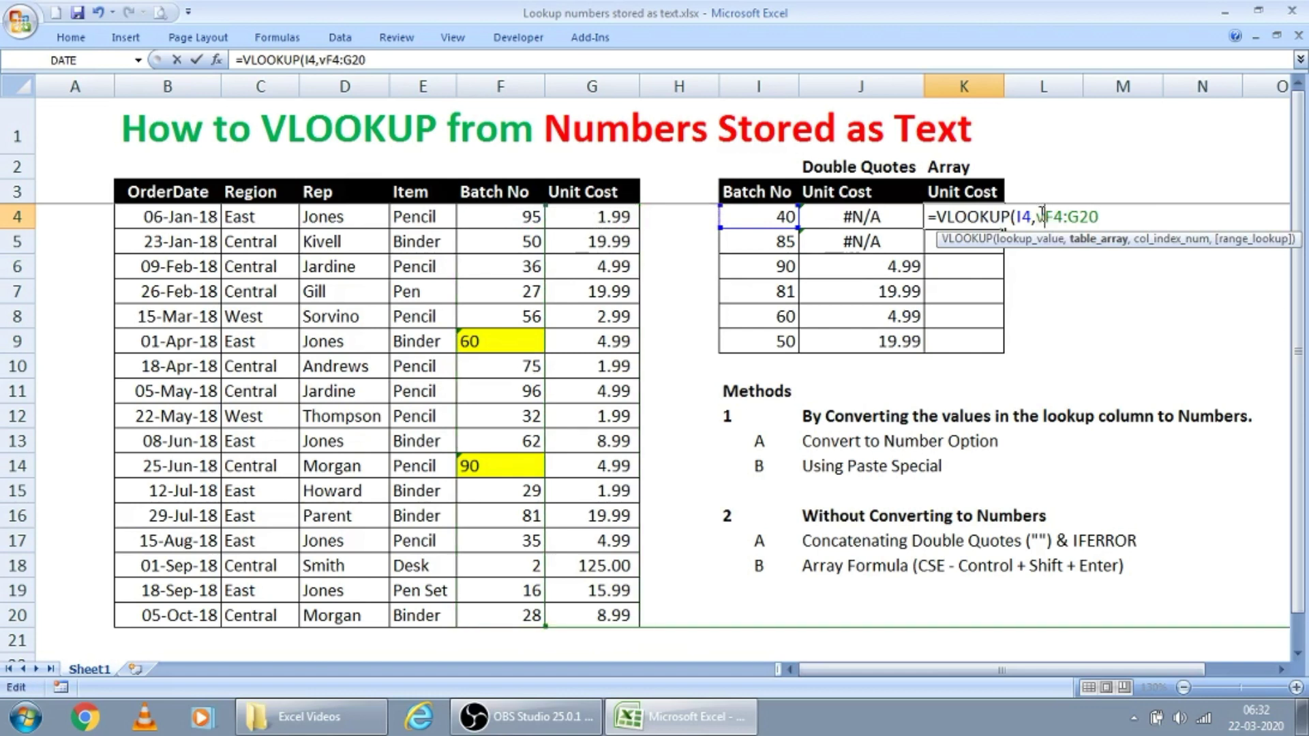
key("Tab")
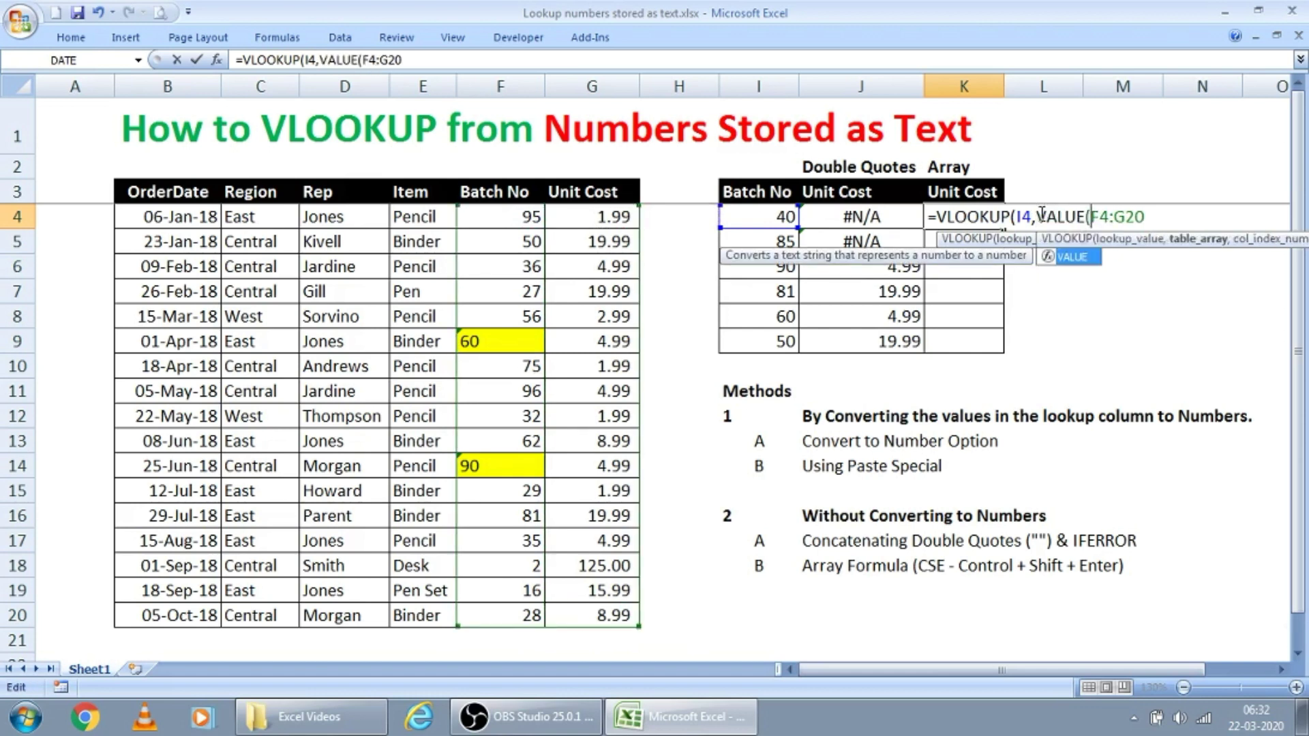
key("shift+End")
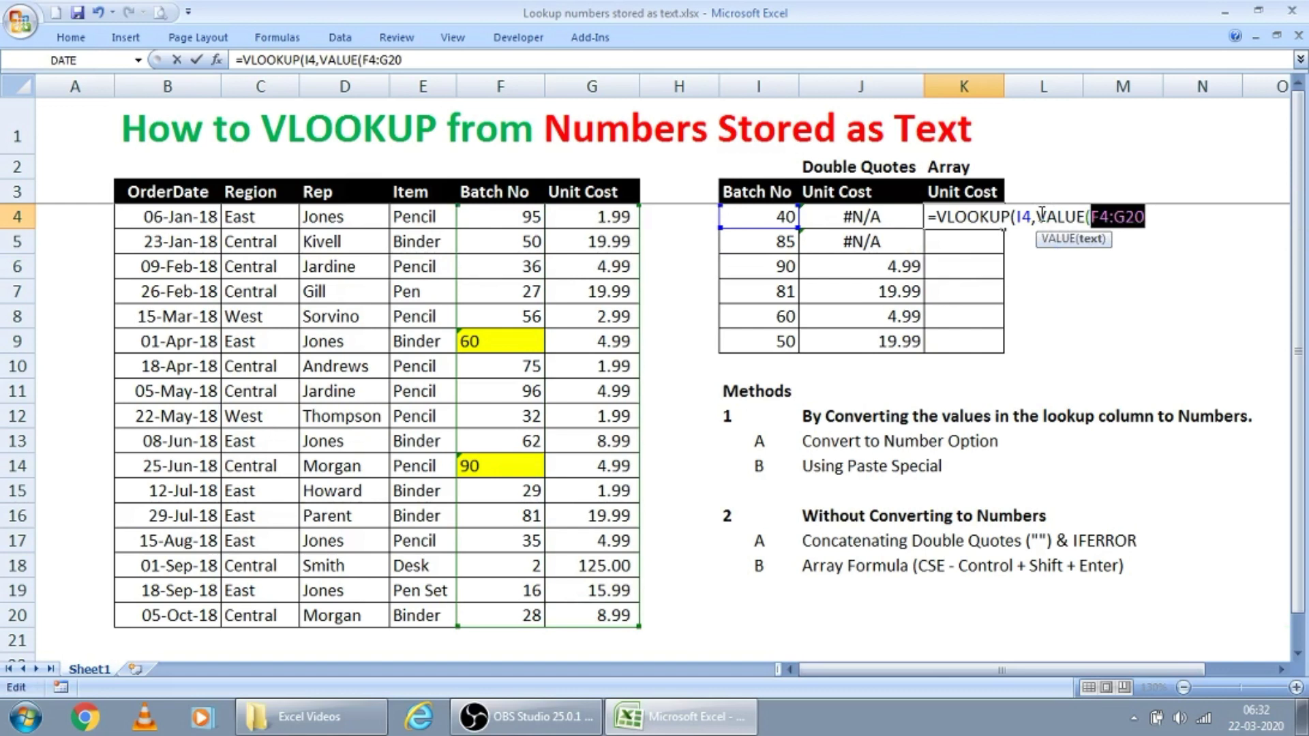
key("F4")
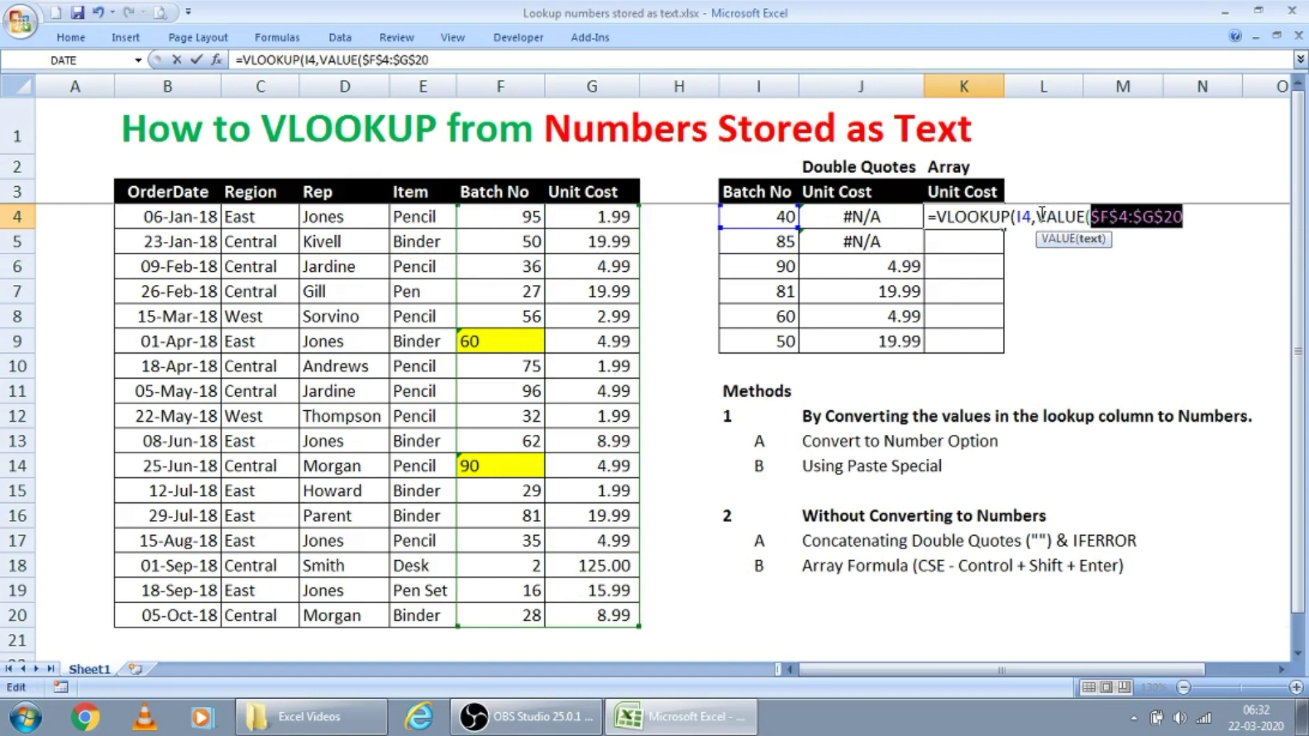
key("End")
type(")")
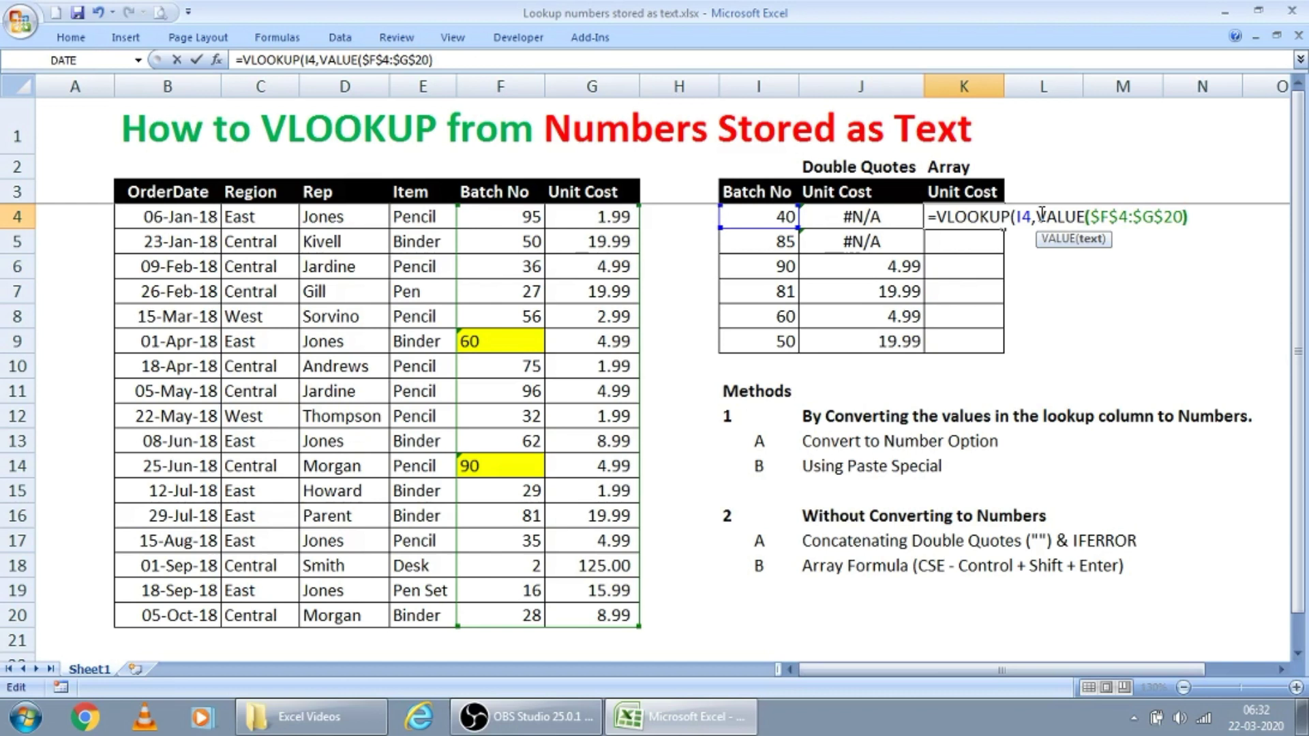
key("End")
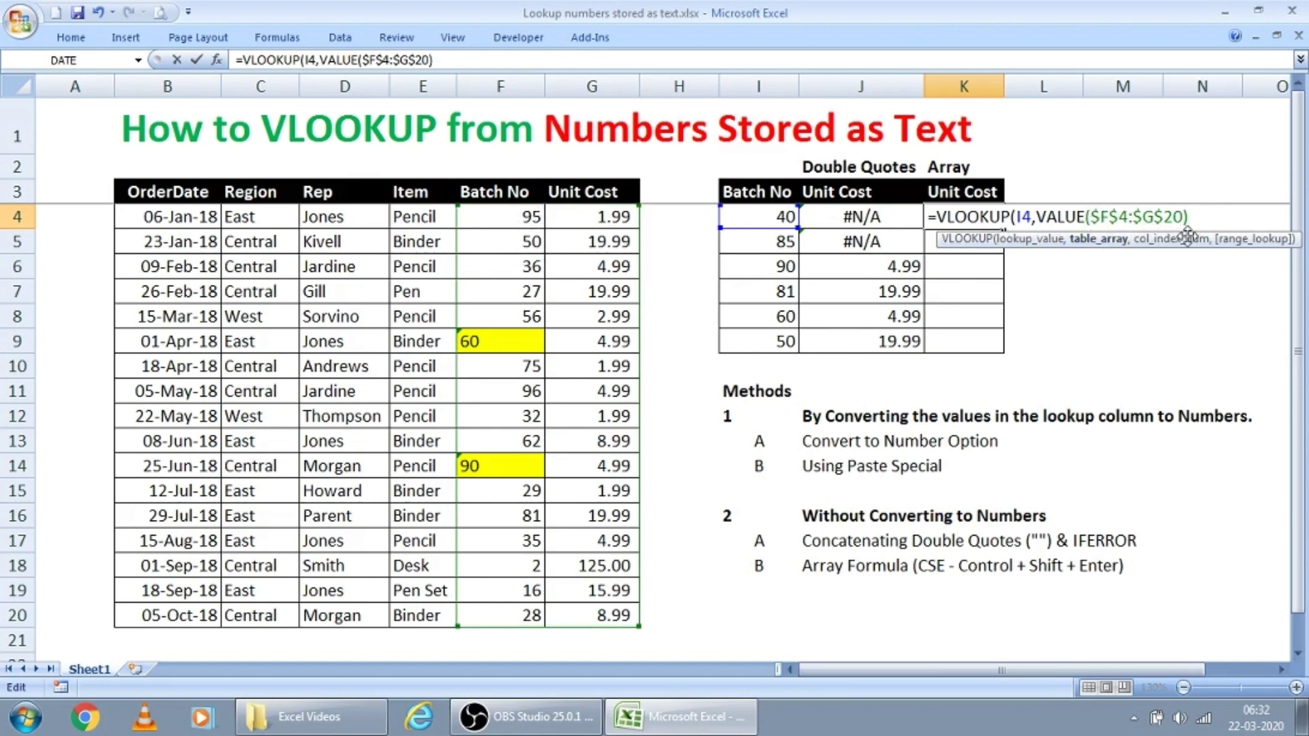
type(",")
type("2,")
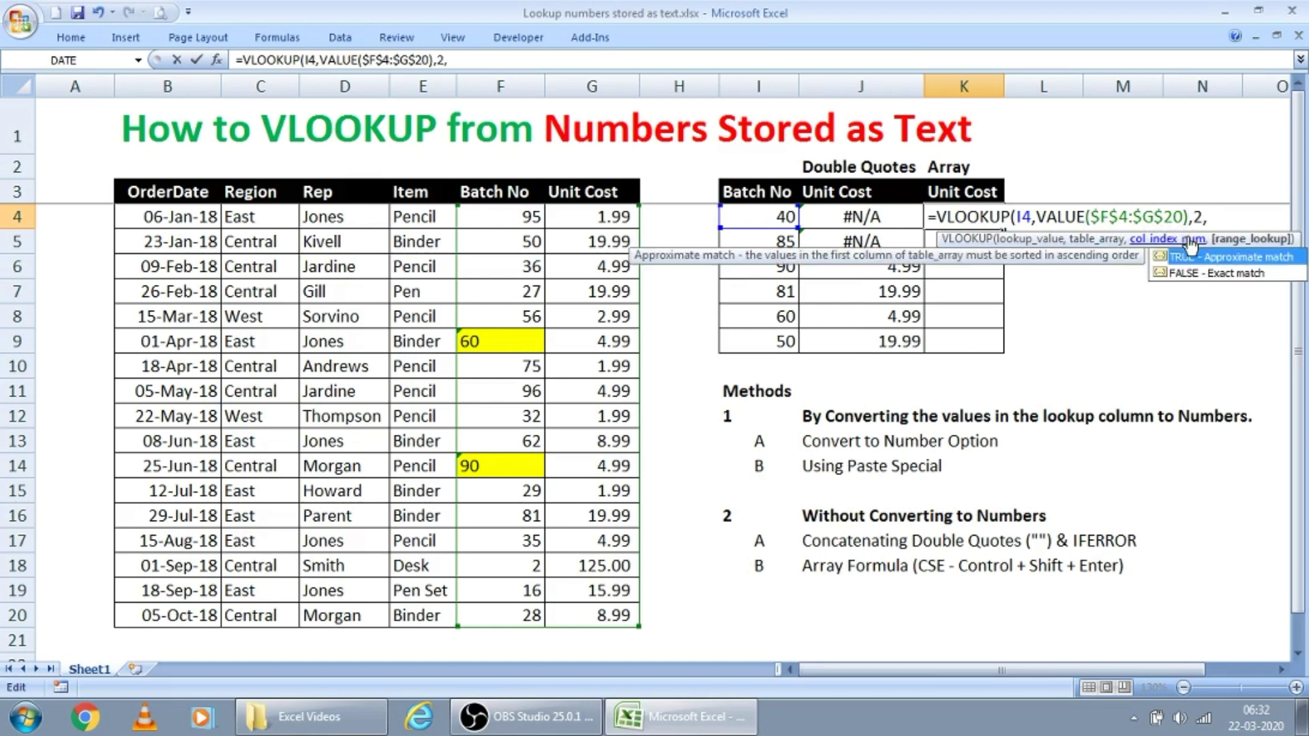
type("0)")
- Confirm K4's VLOOKUP(VALUE()) formula with Ctrl+Shift+Enter as an array formula, now showing #N/A
key("Return")
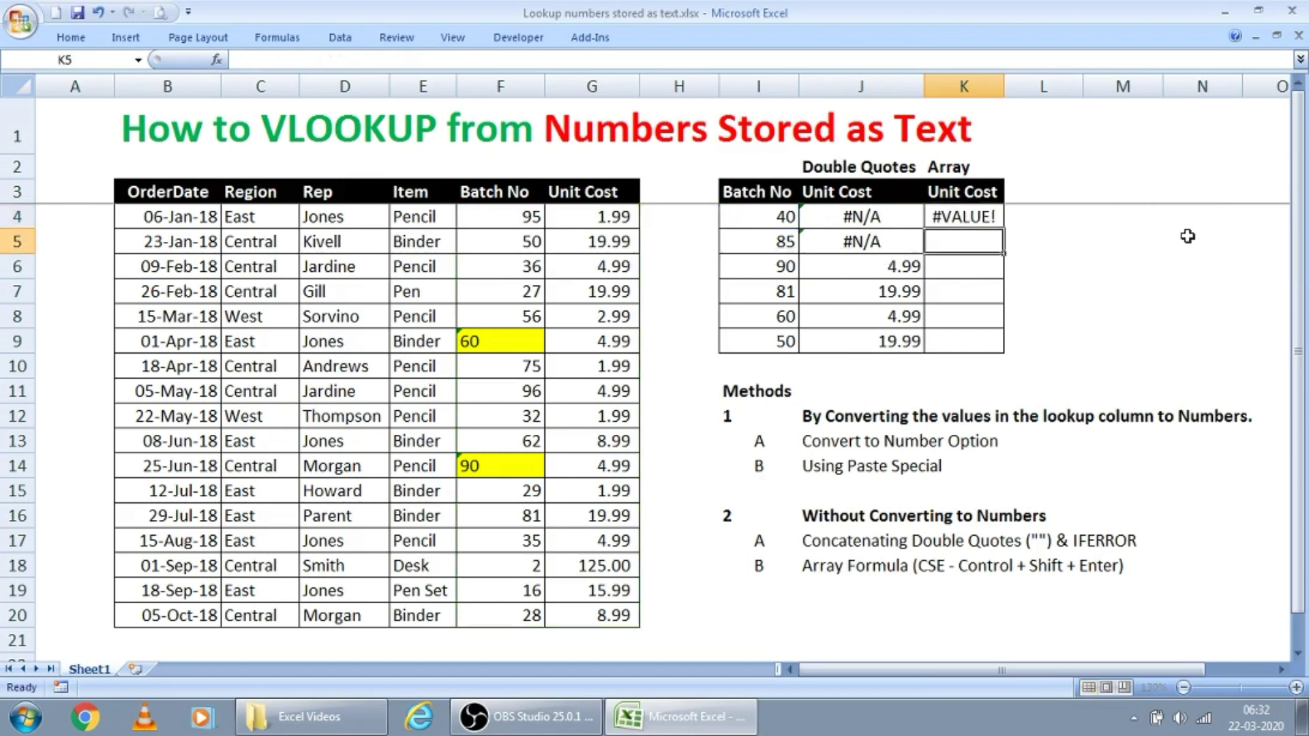
key("Up")
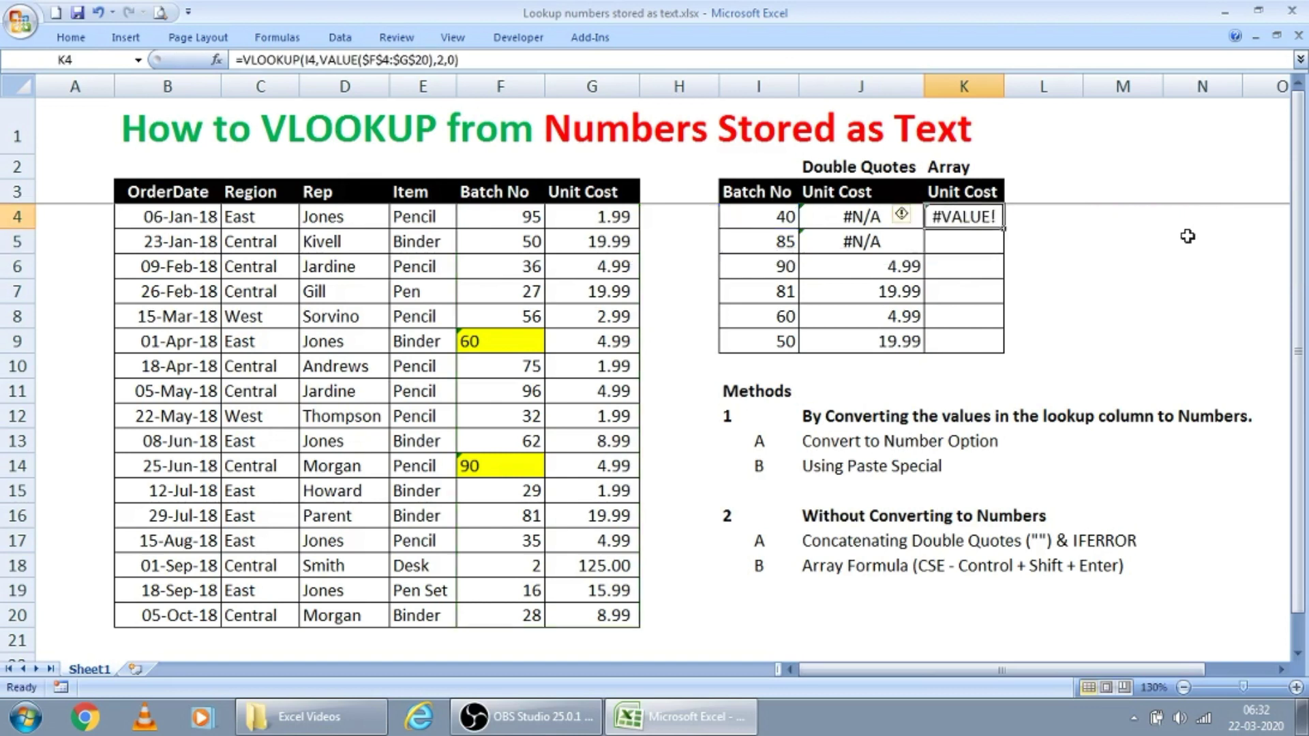
key("F2")
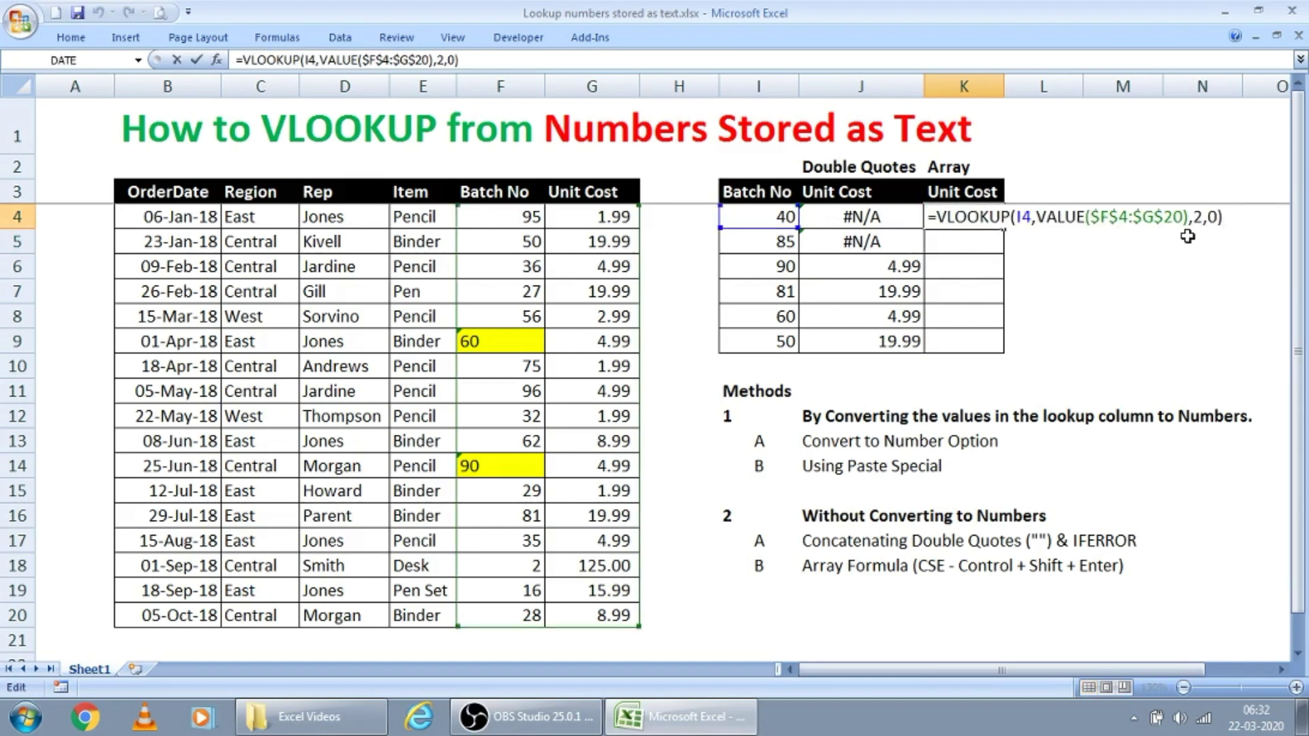
key("ctrl+shift+Return")
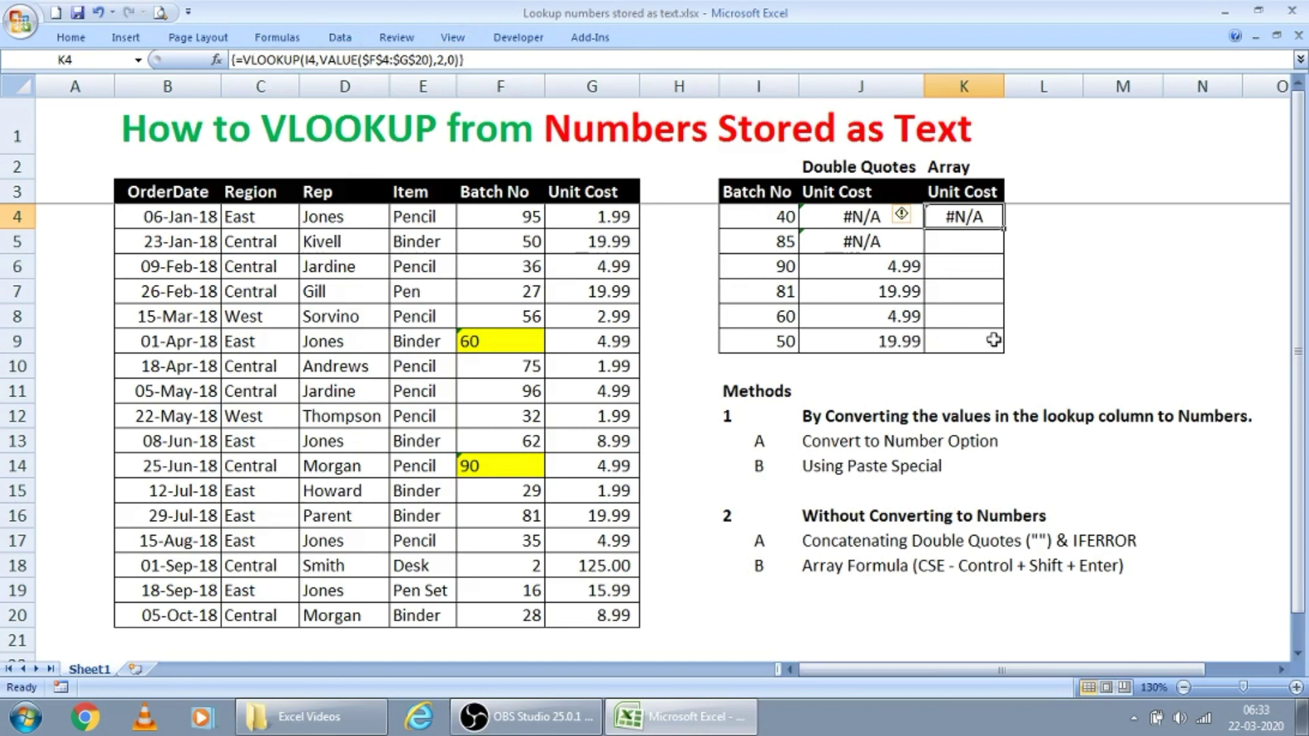
- Copy the K4 array formula into K5:K9 after dismissing the cannot-change-array warning
key("ctrl+c")
key("shift+Down")
key("shift+Down")
key("shift+Down")
key("shift+Down")
key("shift+Down")
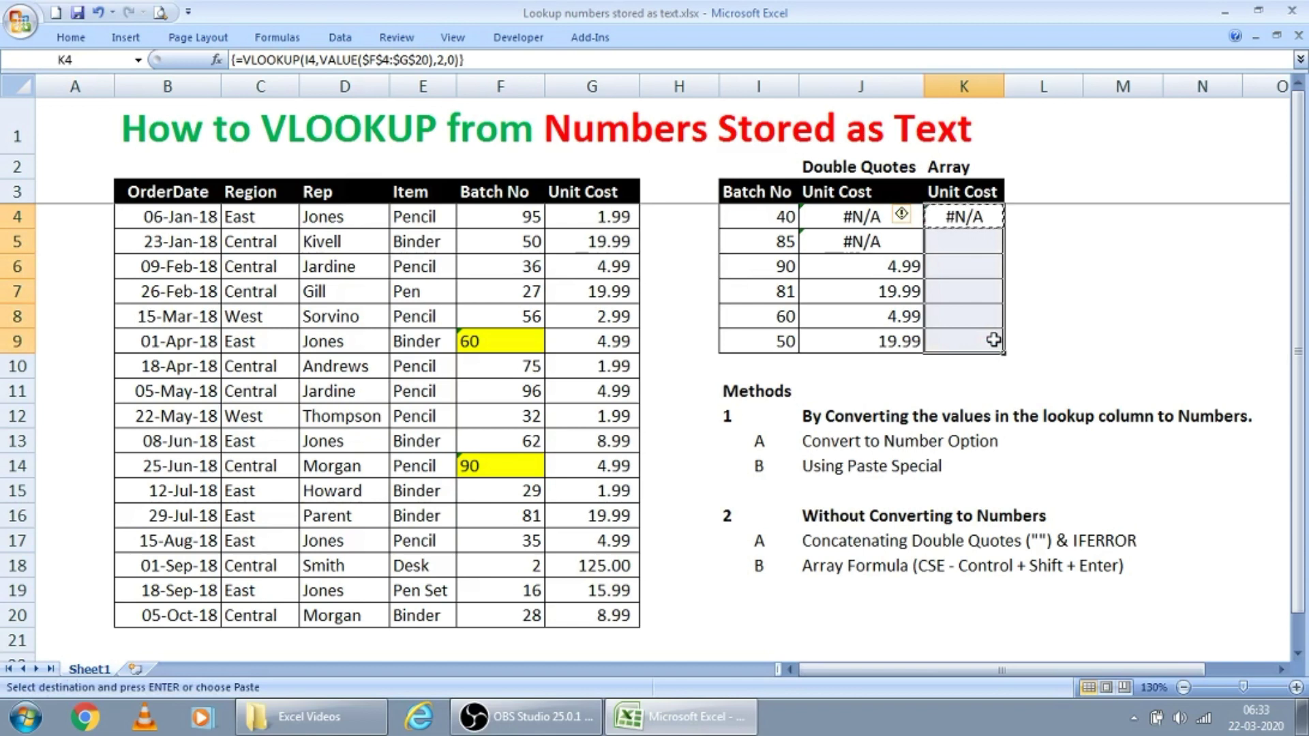
key("ctrl+v")
key("Return")
key("Up")
key("Down")
key("shift+Down")
key("shift+Down")
key("shift+Down")
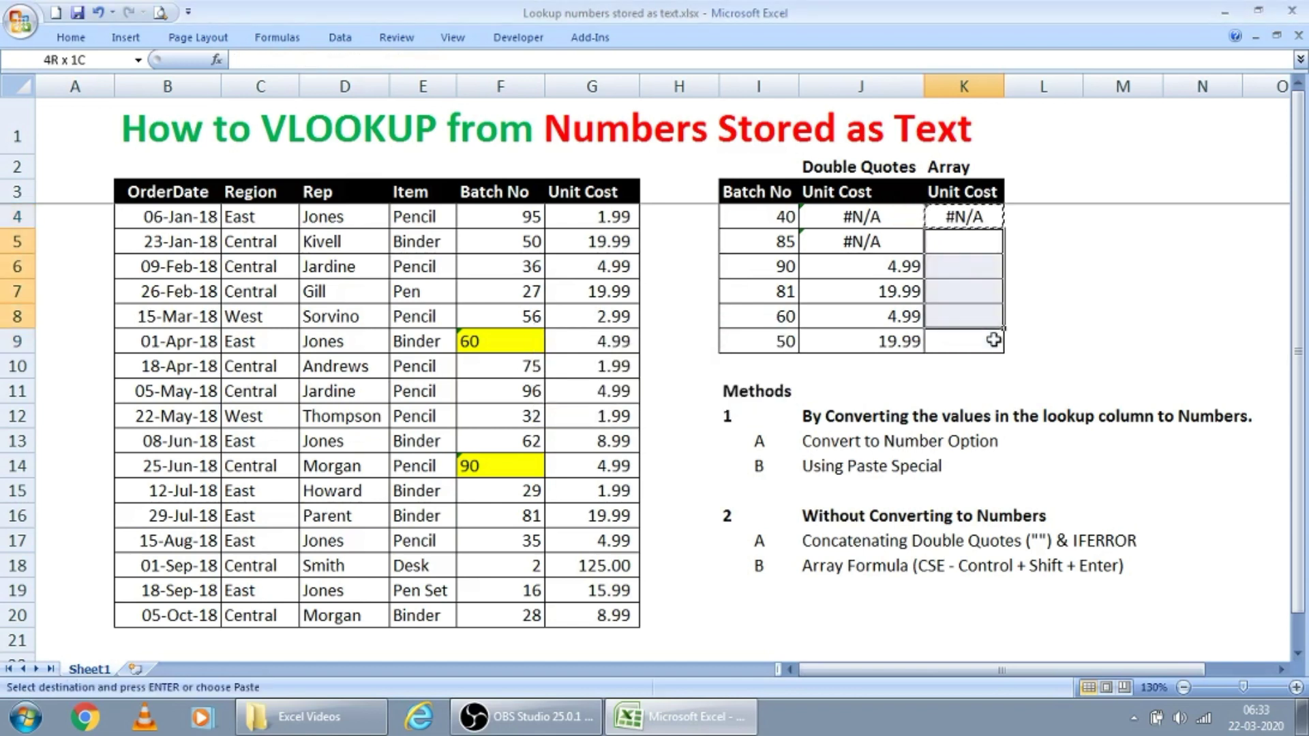
key("shift+Down")
key("ctrl+v")
key("Down")
key("Down")
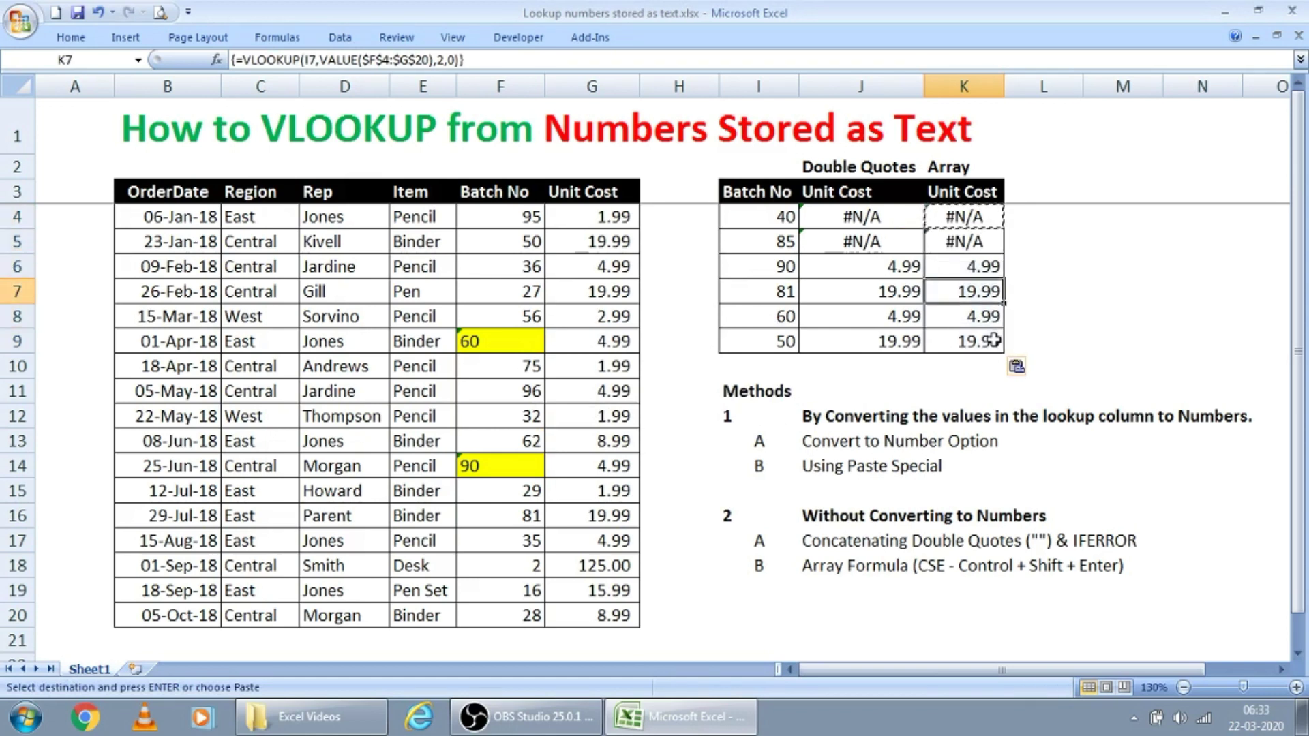
key("Up")
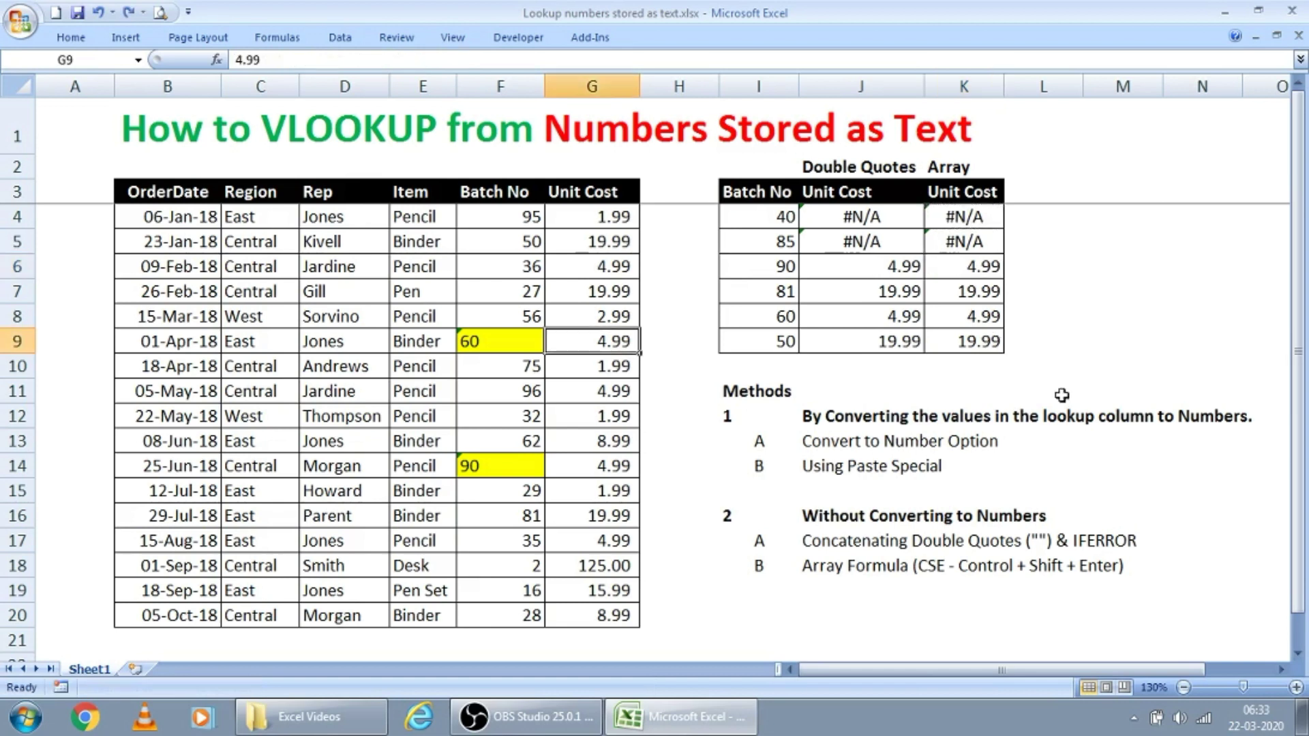
- Replace batch 60's unit cost in G9 with the word text and compare J8 (text) with K8 (#VALUE!)
left_click(988, 299)
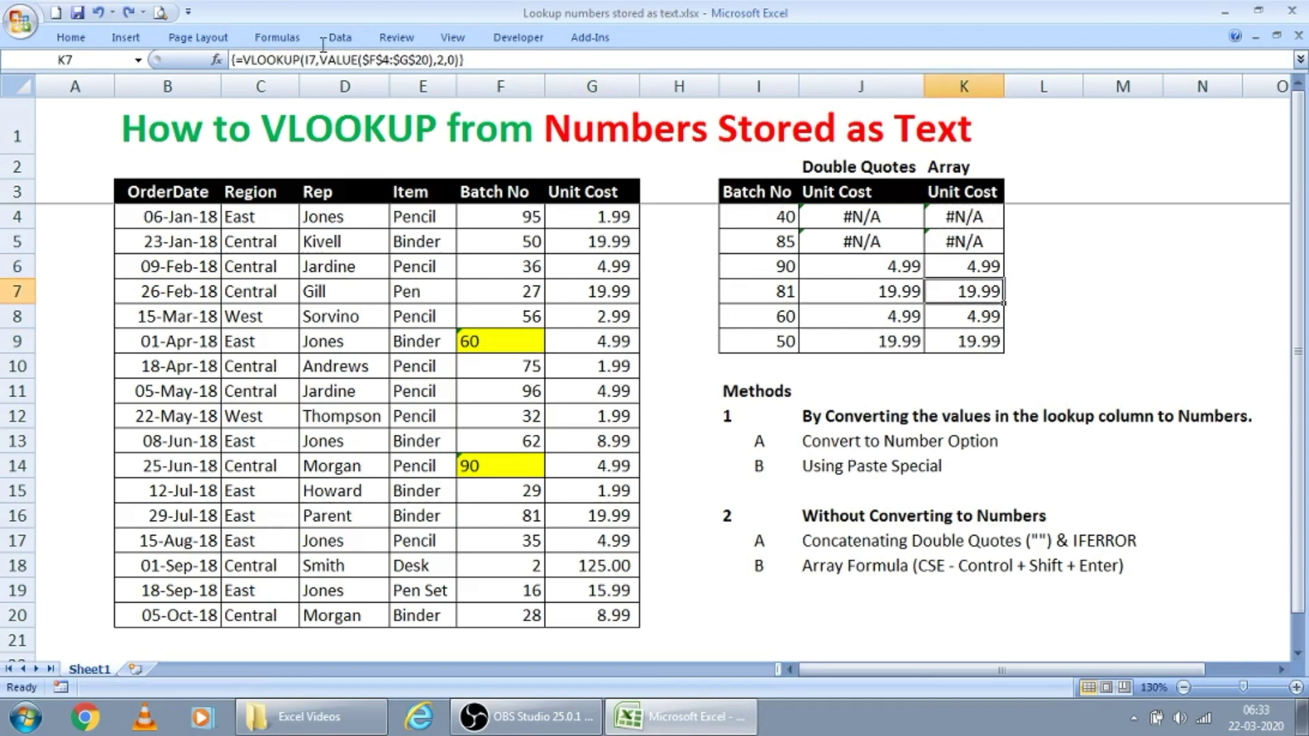
left_click(599, 344)
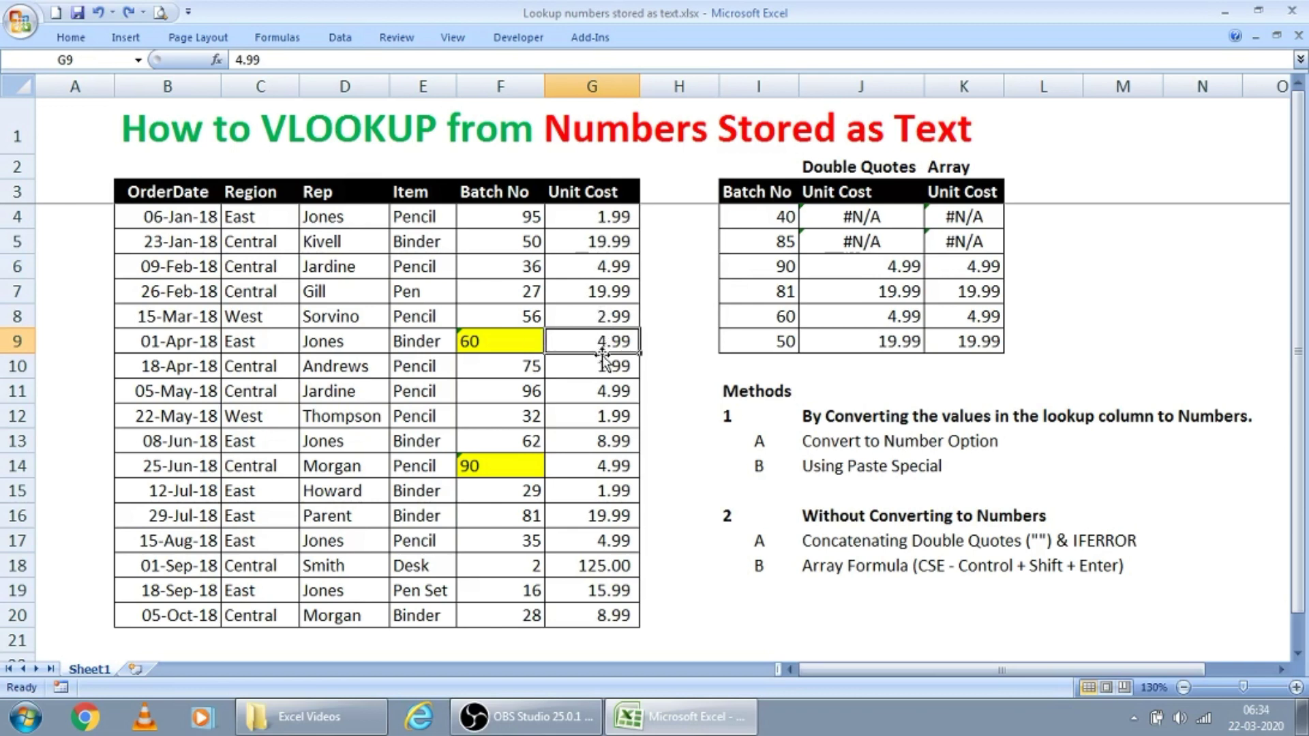
type("text")
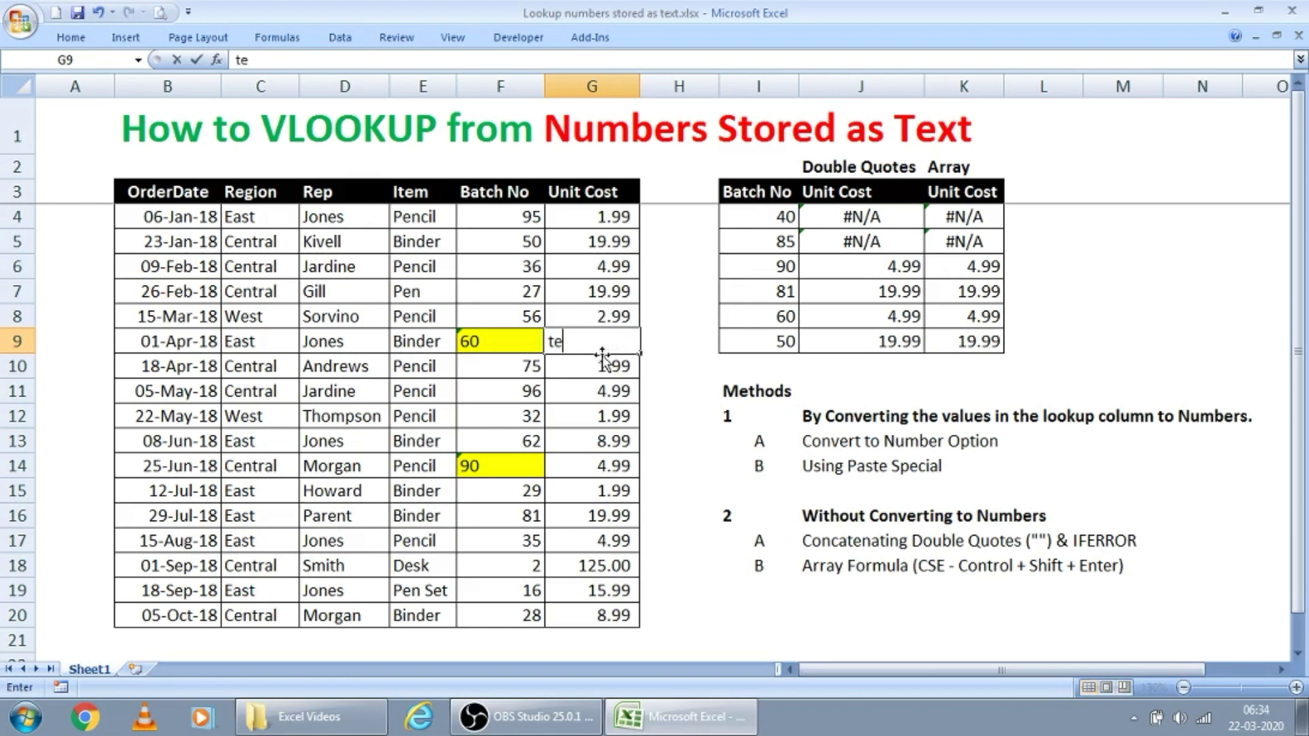
key("Return")
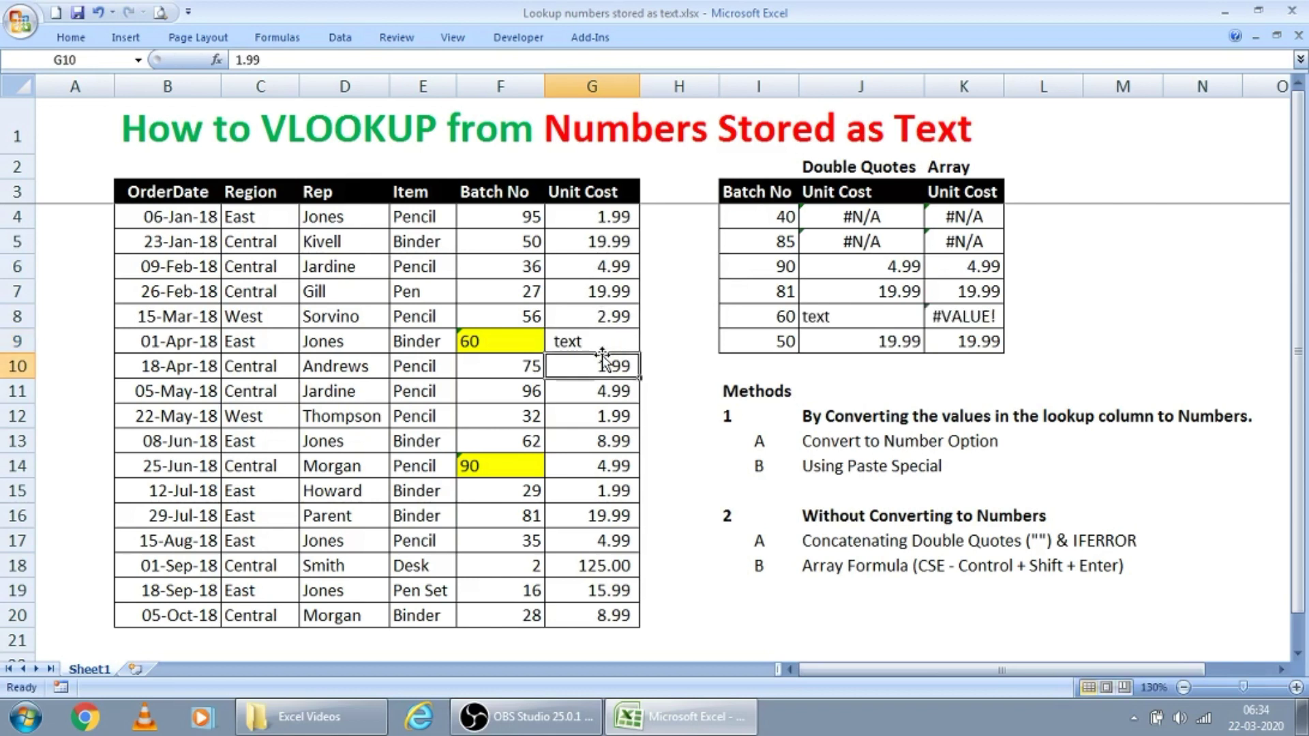
left_click(841, 318)
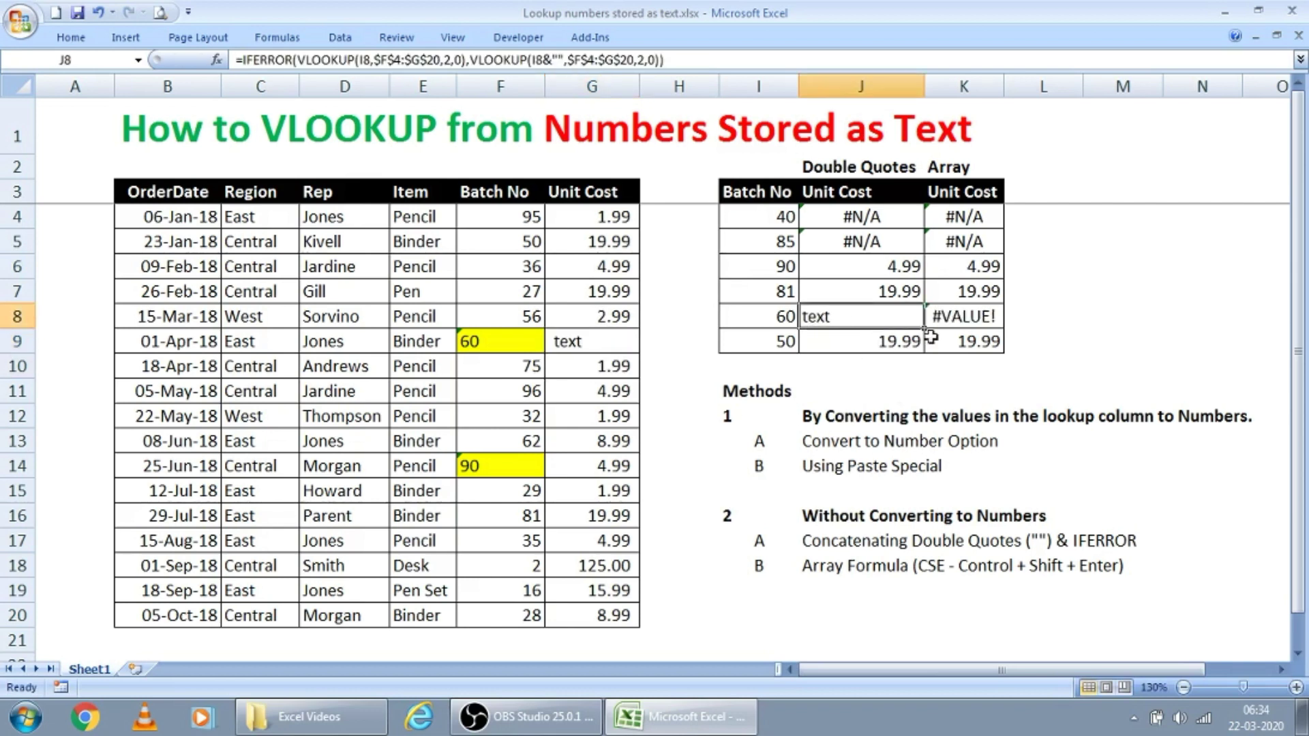
left_click(977, 317)
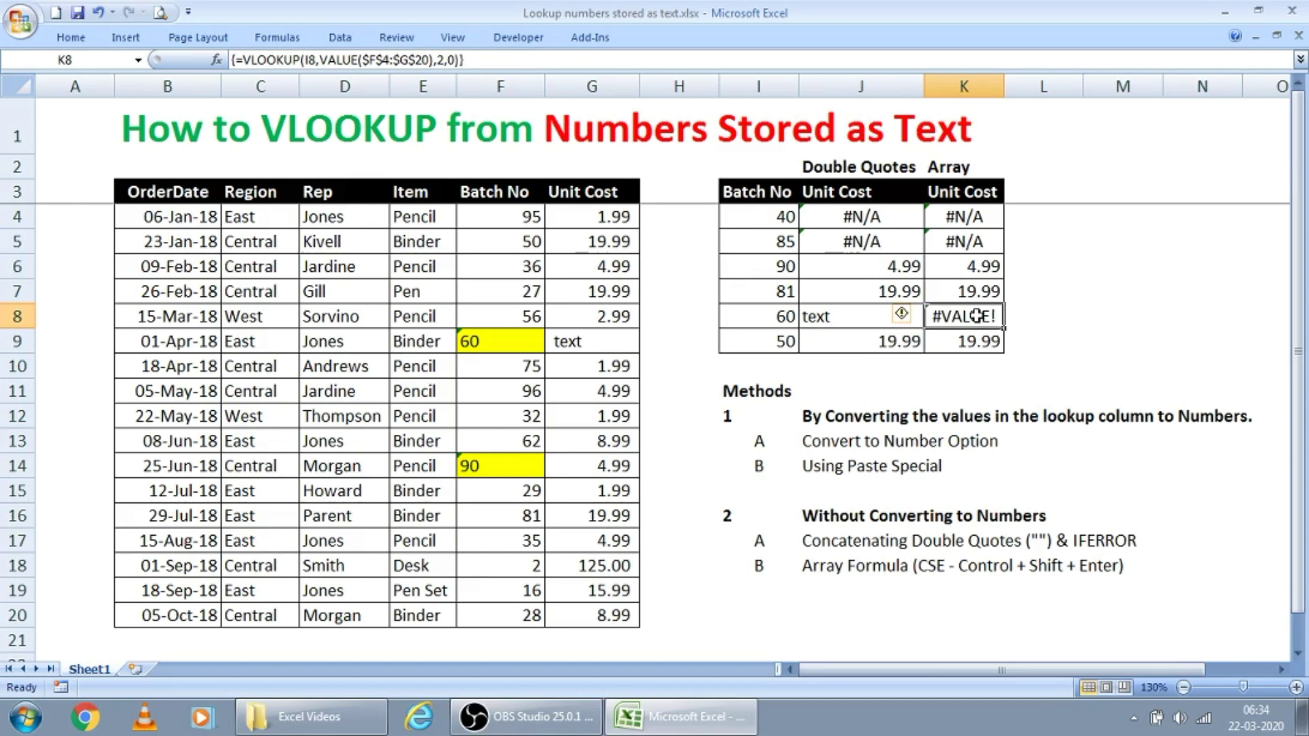
key("Left")
key("Right")
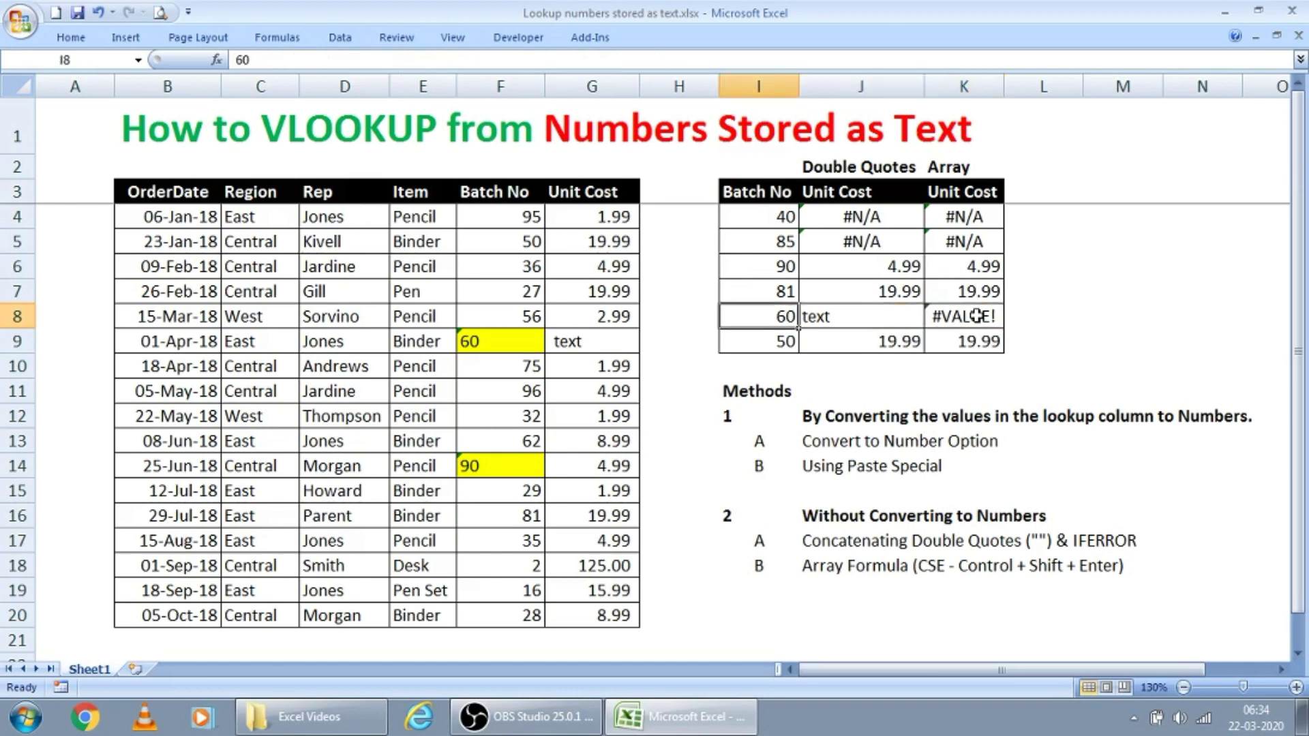
key("Left")
key("Left")
key("Left")
key("Down")
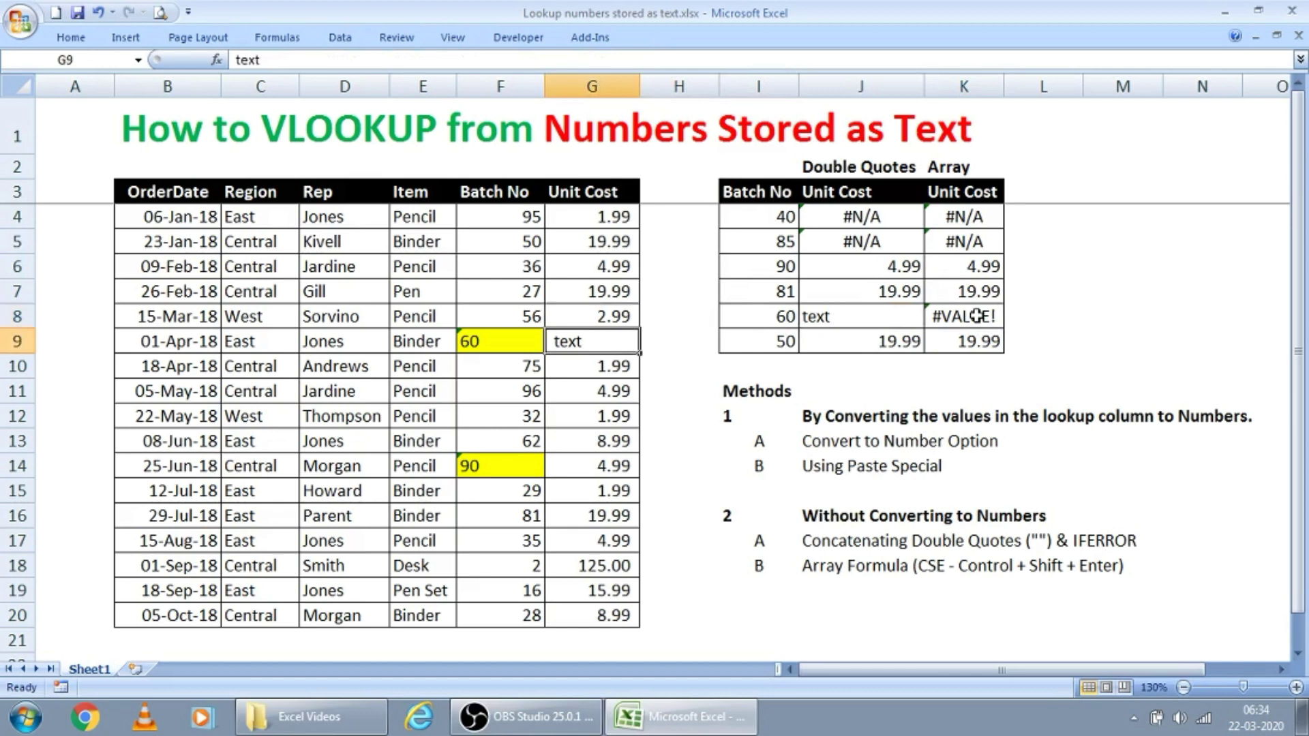
key("Right")
key("Right")
key("Right")
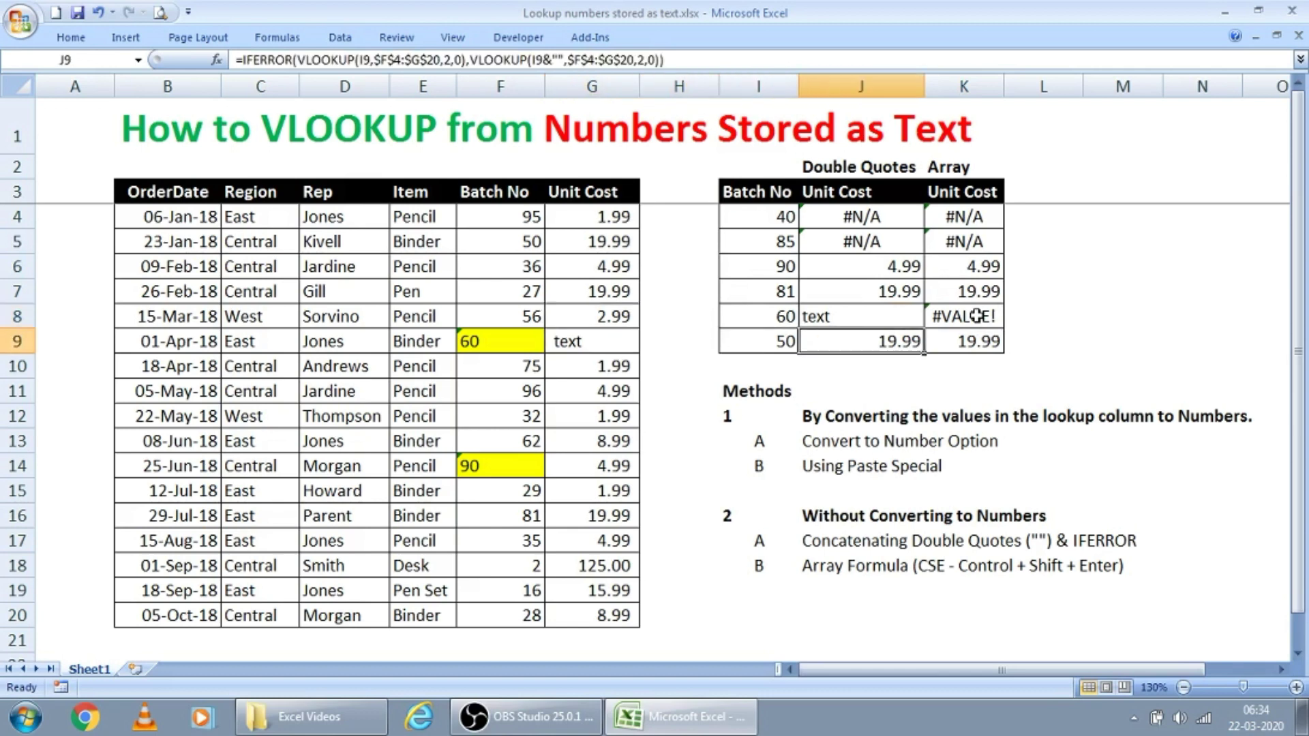
key("Up")
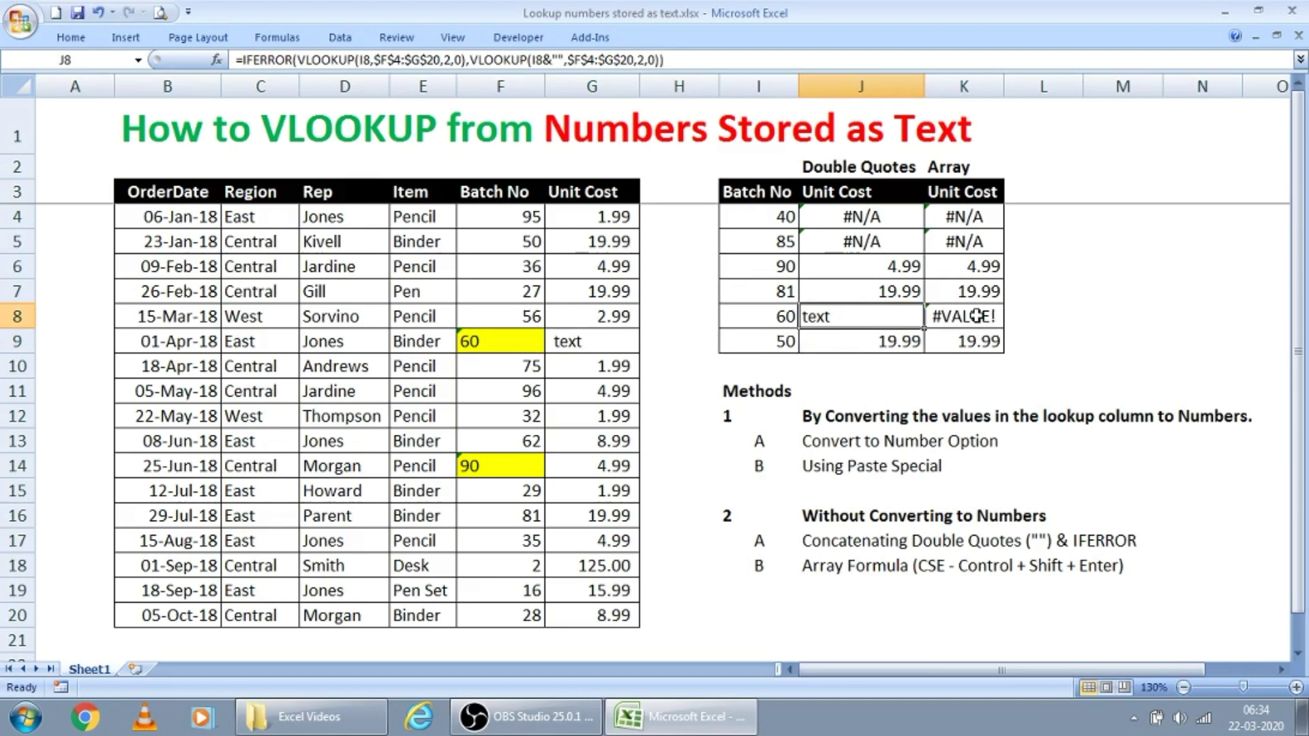